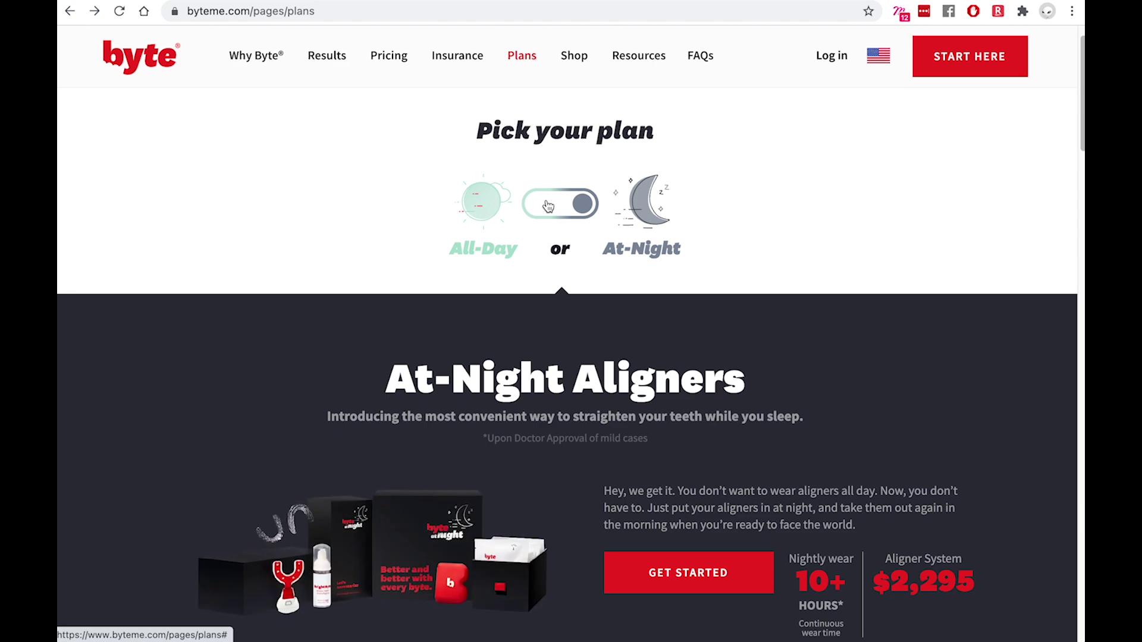
- Preview the Cupertino pricing page and flip between yearly ($90/$320/$890) and monthly ($9/$32/$89) prices, ending on monthly
{"action": "left_click", "coordinate": [547, 207]}
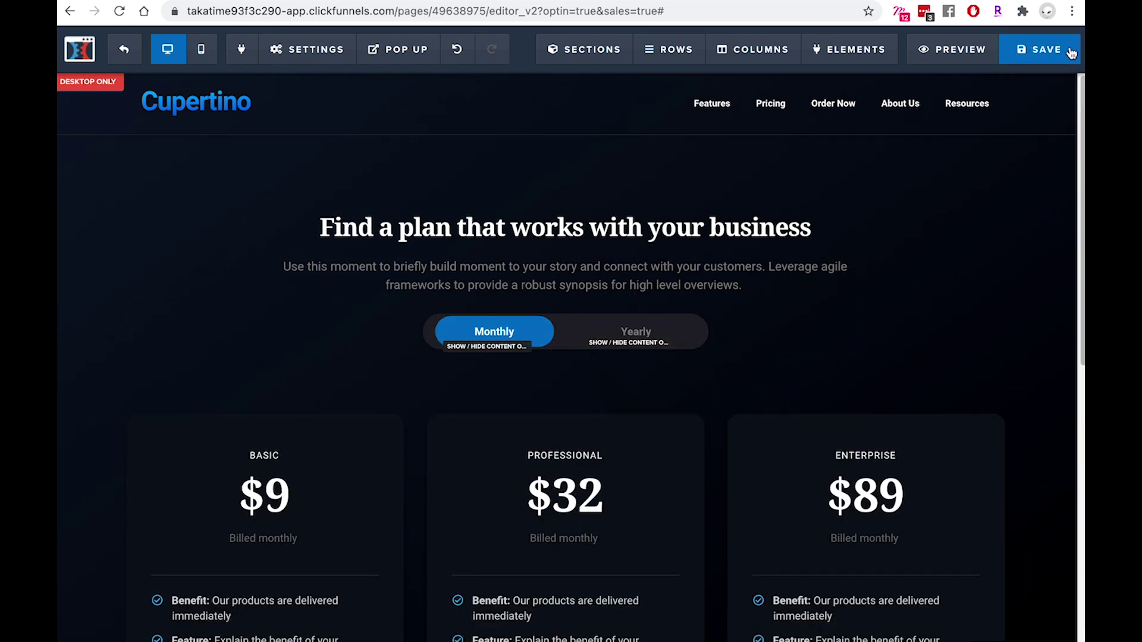
{"action": "left_click", "coordinate": [914, 60]}
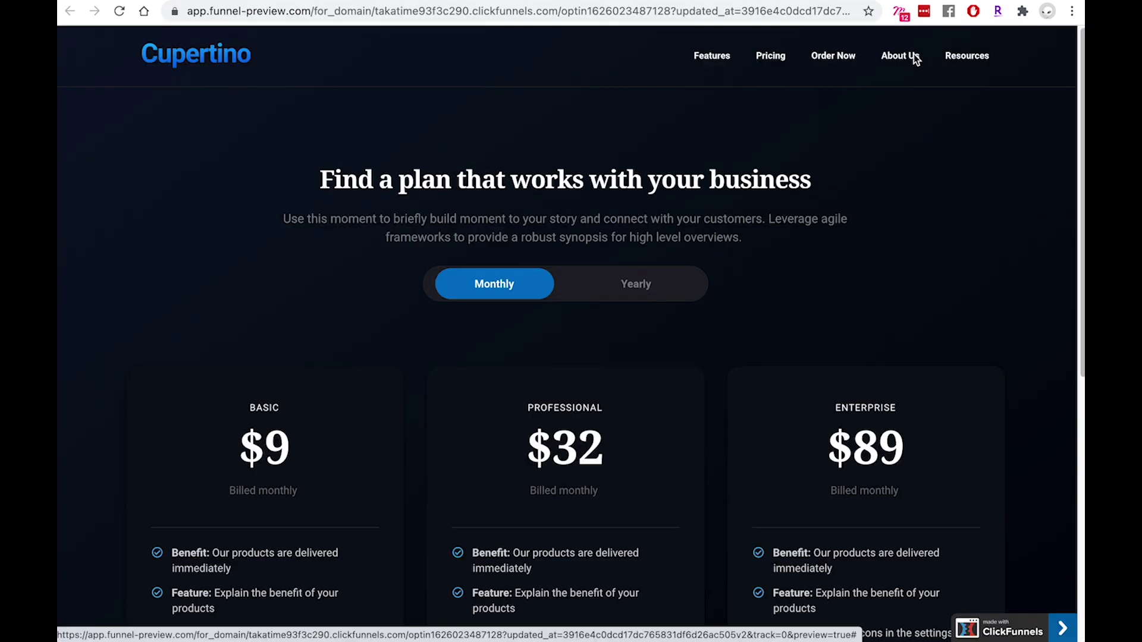
{"action": "left_click", "coordinate": [680, 293]}
{"action": "left_click", "coordinate": [518, 284]}
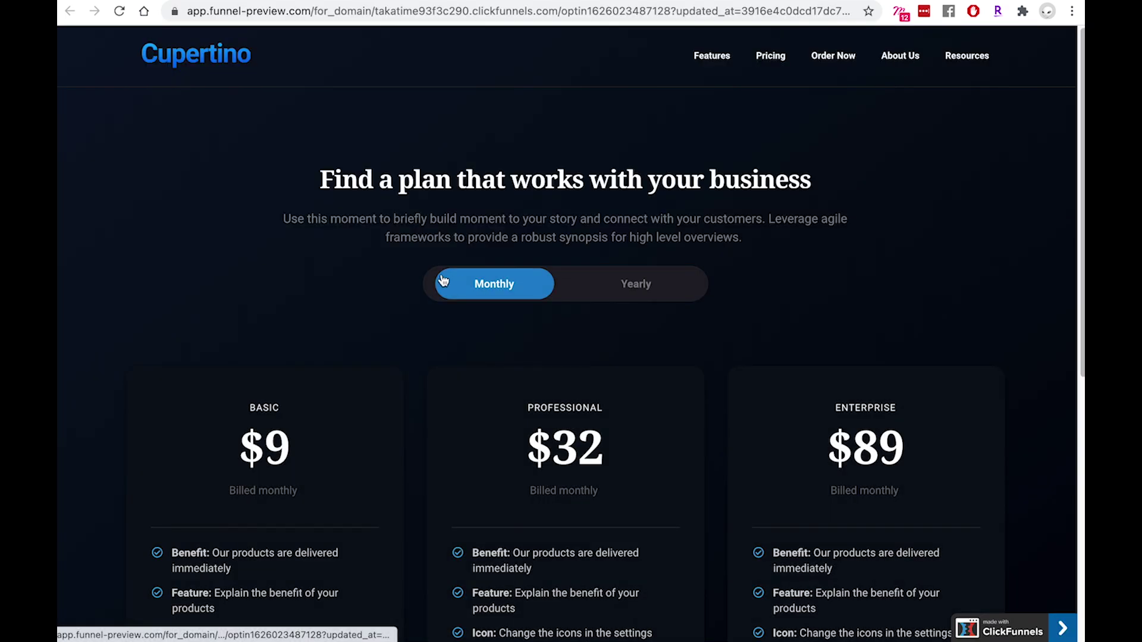
{"action": "left_click", "coordinate": [672, 286]}
{"action": "scroll", "coordinate": [773, 279], "scroll_direction": "down", "scroll_amount": 1}
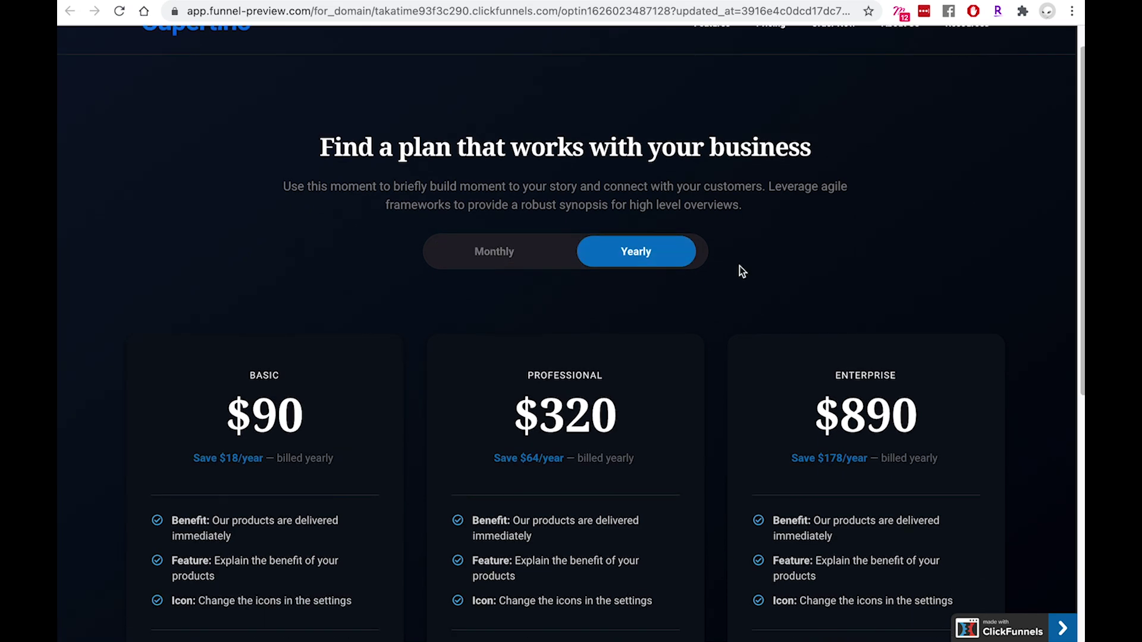
{"action": "left_click", "coordinate": [516, 274]}
{"action": "scroll", "coordinate": [833, 270], "scroll_direction": "up", "scroll_amount": 1}
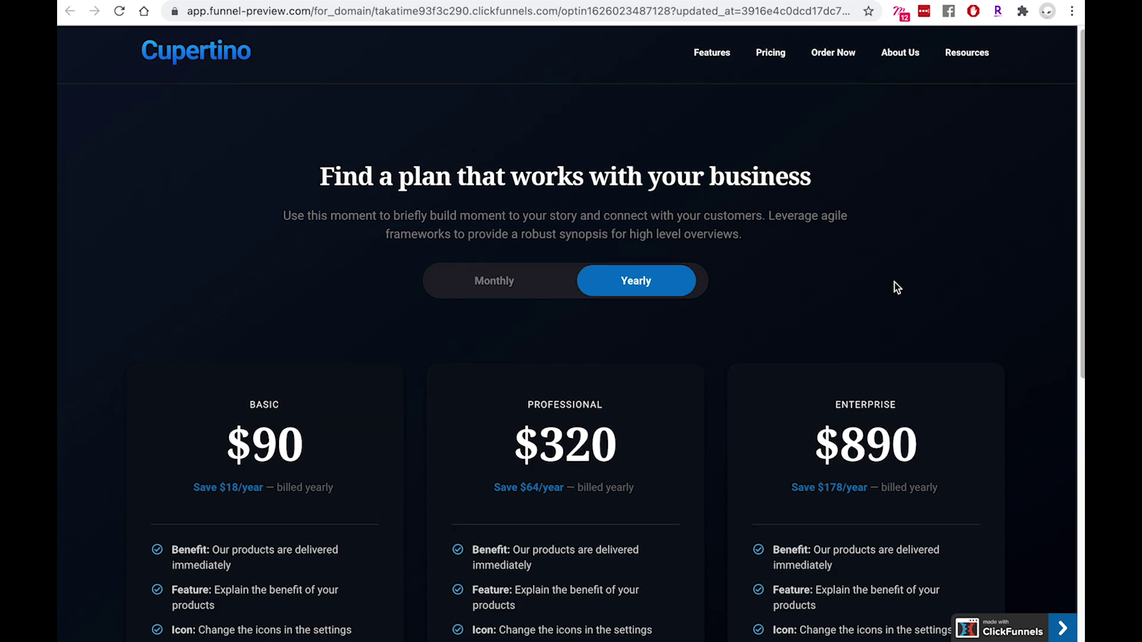
{"action": "scroll", "coordinate": [892, 288], "scroll_direction": "down", "scroll_amount": 1}
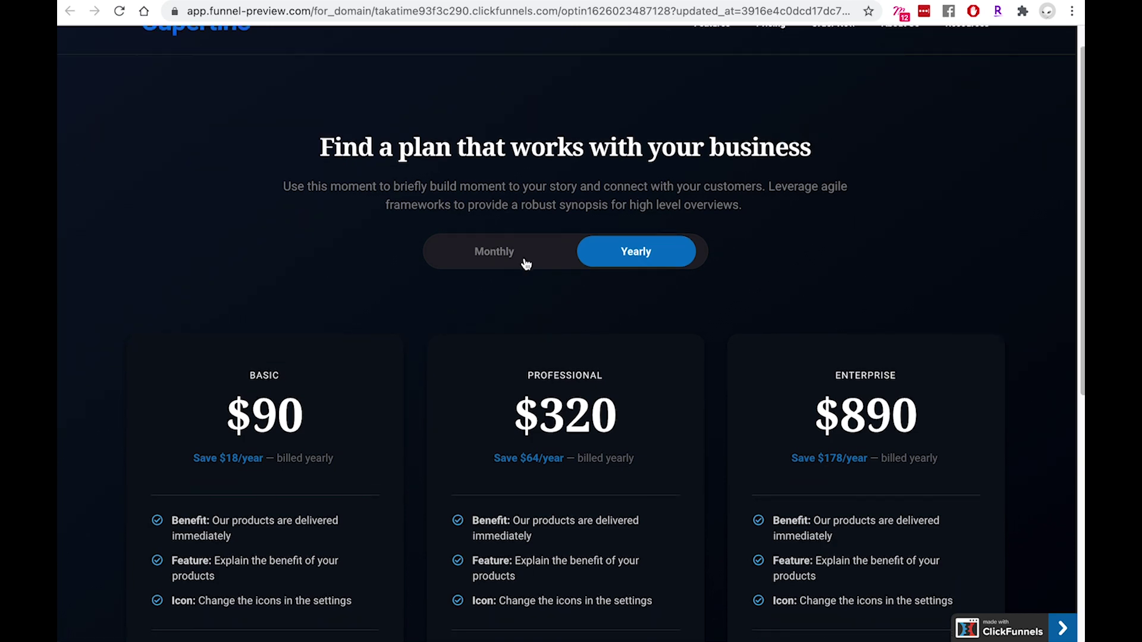
{"action": "left_click", "coordinate": [521, 267]}
{"action": "scroll", "coordinate": [916, 273], "scroll_direction": "up", "scroll_amount": 1}
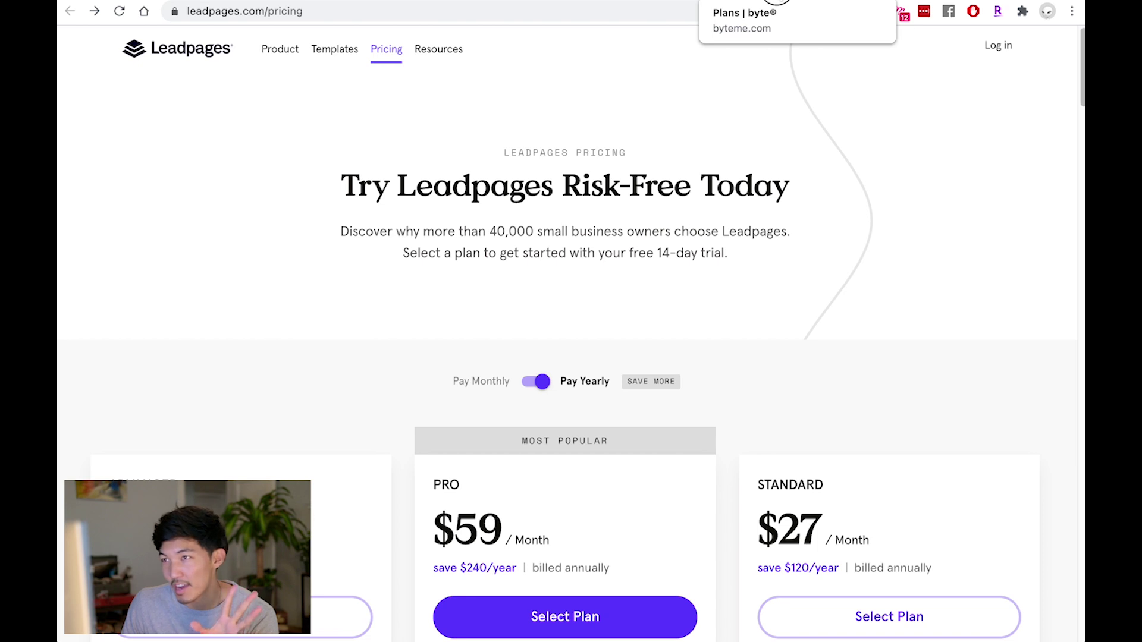
- Toggle Leadpages prices between monthly and yearly billing, then switch to byte's plans page
{"action": "left_click", "coordinate": [768, 2]}
{"action": "left_click", "coordinate": [654, 2]}
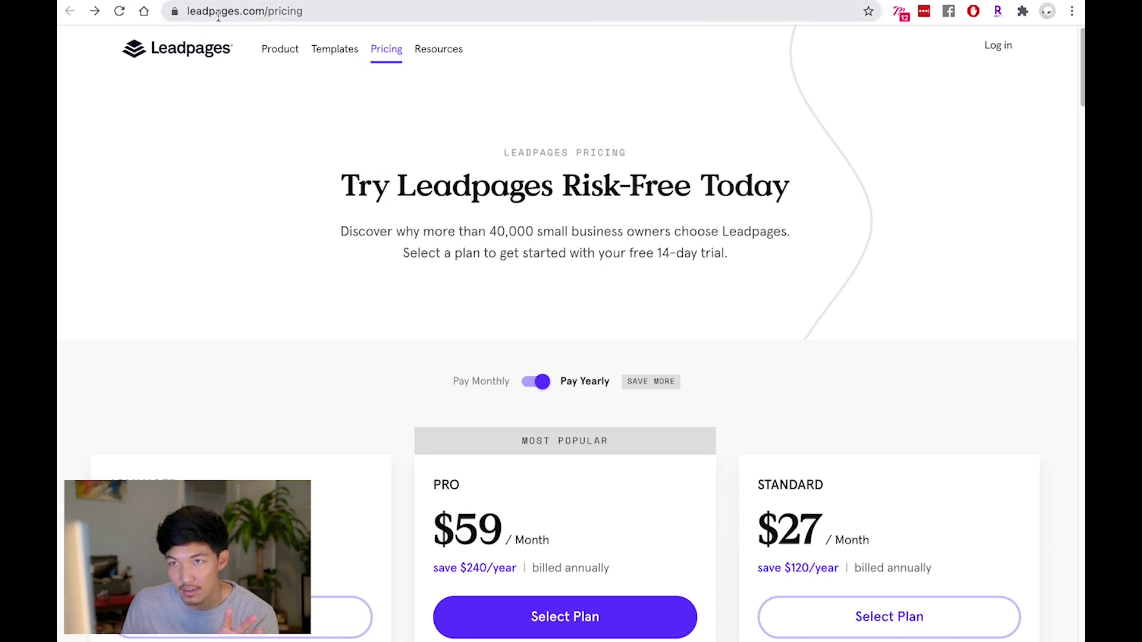
{"action": "left_click_drag", "start_coordinate": [180, 12], "coordinate": [387, 10]}
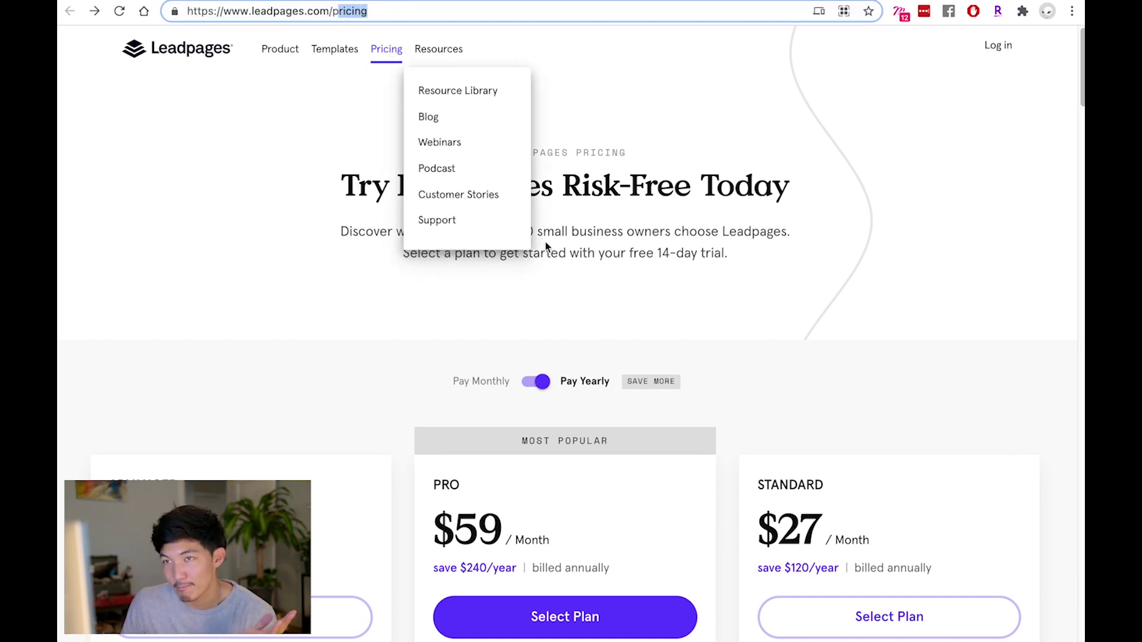
{"action": "left_click", "coordinate": [591, 410]}
{"action": "left_click", "coordinate": [543, 390]}
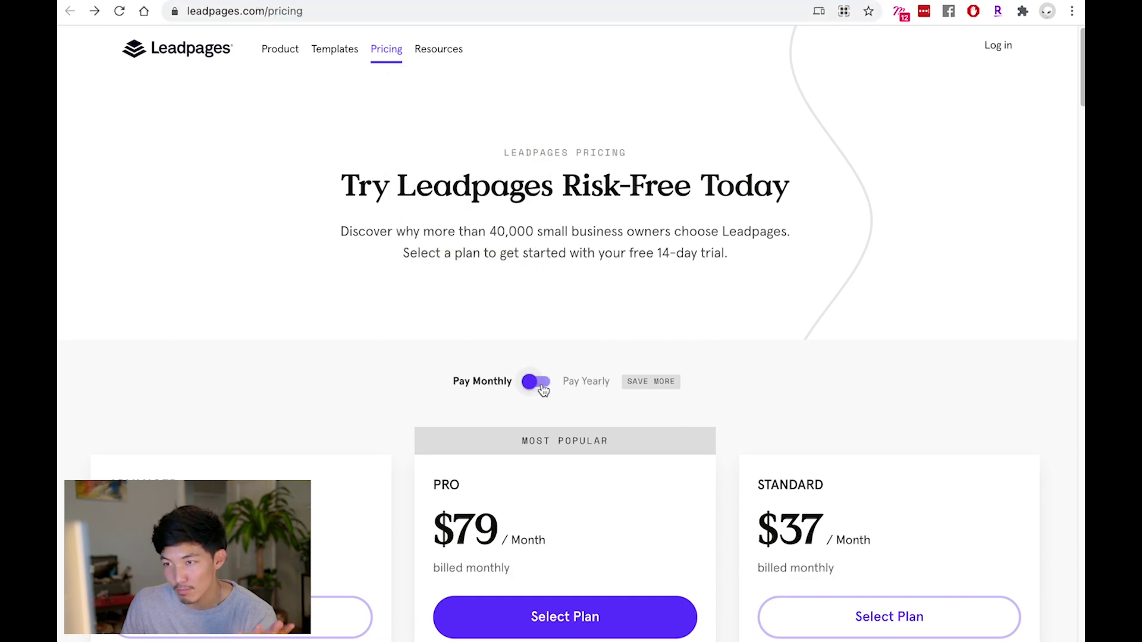
{"action": "left_click", "coordinate": [543, 389]}
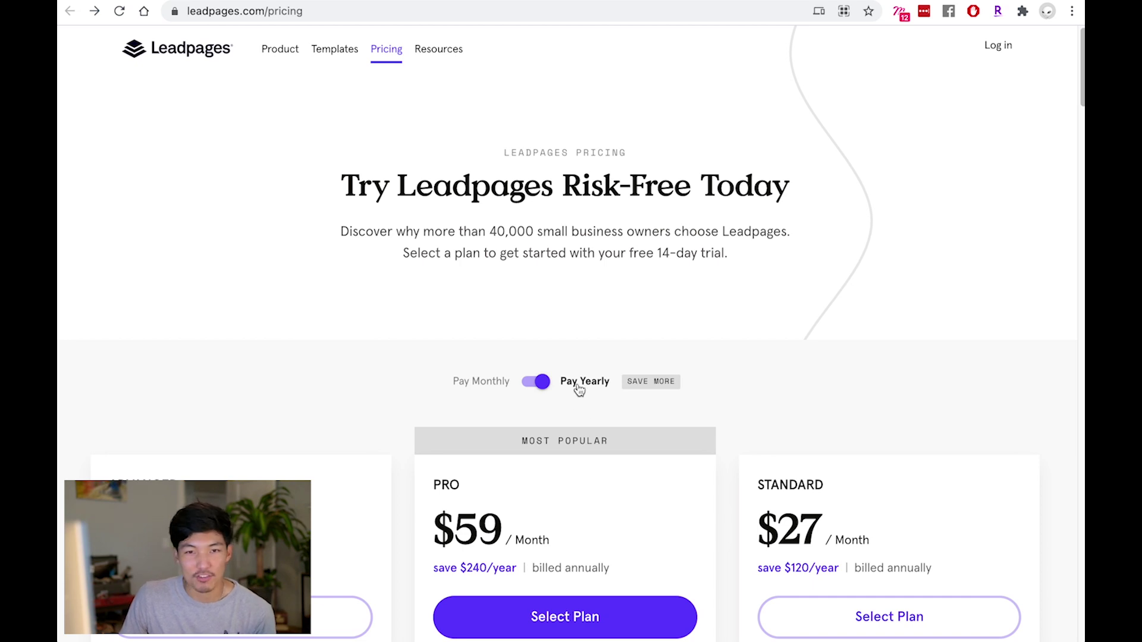
{"action": "left_click", "coordinate": [759, 1]}
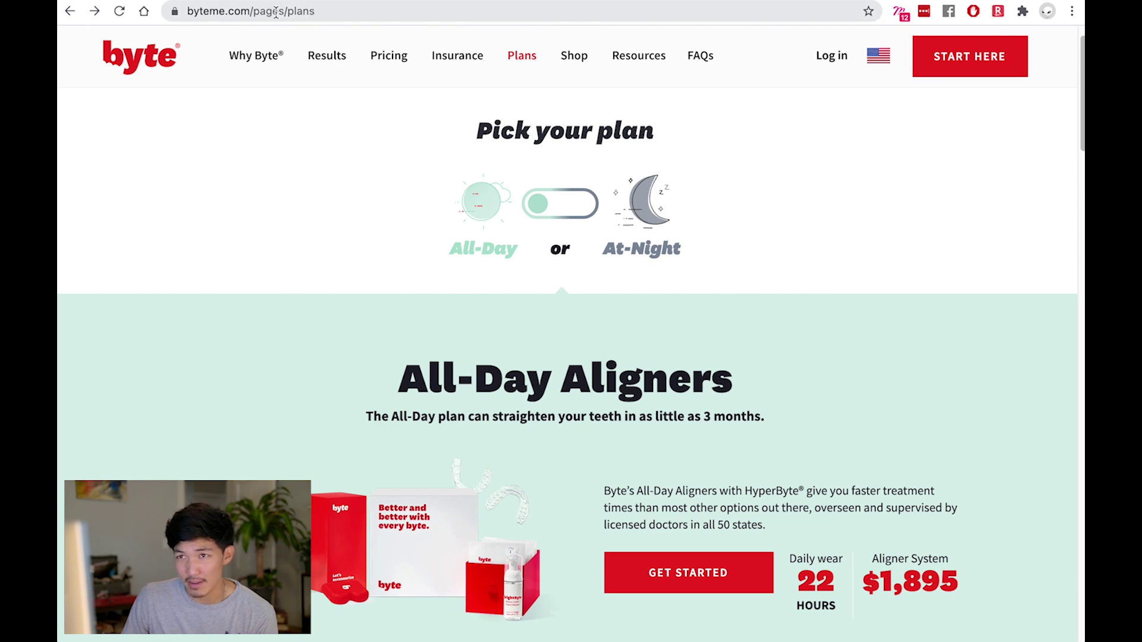
- Switch byte's plan between All-Day and At-Night repeatedly, watching the $1,895 and $2,295 sections swap
{"action": "left_click", "coordinate": [272, 12]}
{"action": "left_click", "coordinate": [538, 204]}
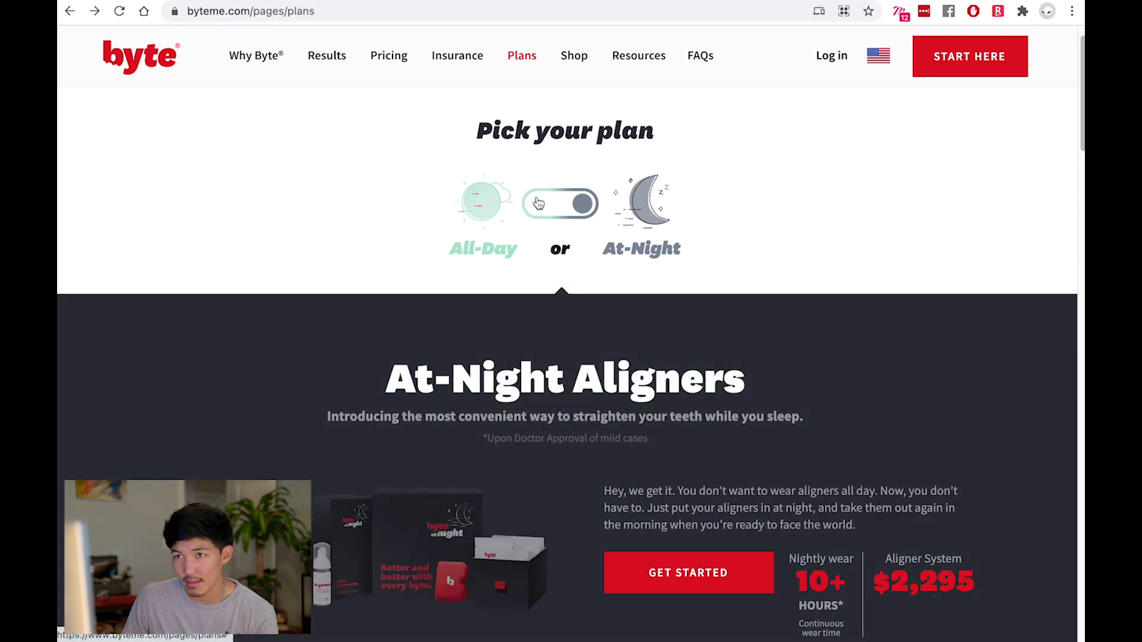
{"action": "left_click", "coordinate": [537, 204]}
{"action": "left_click", "coordinate": [600, 220]}
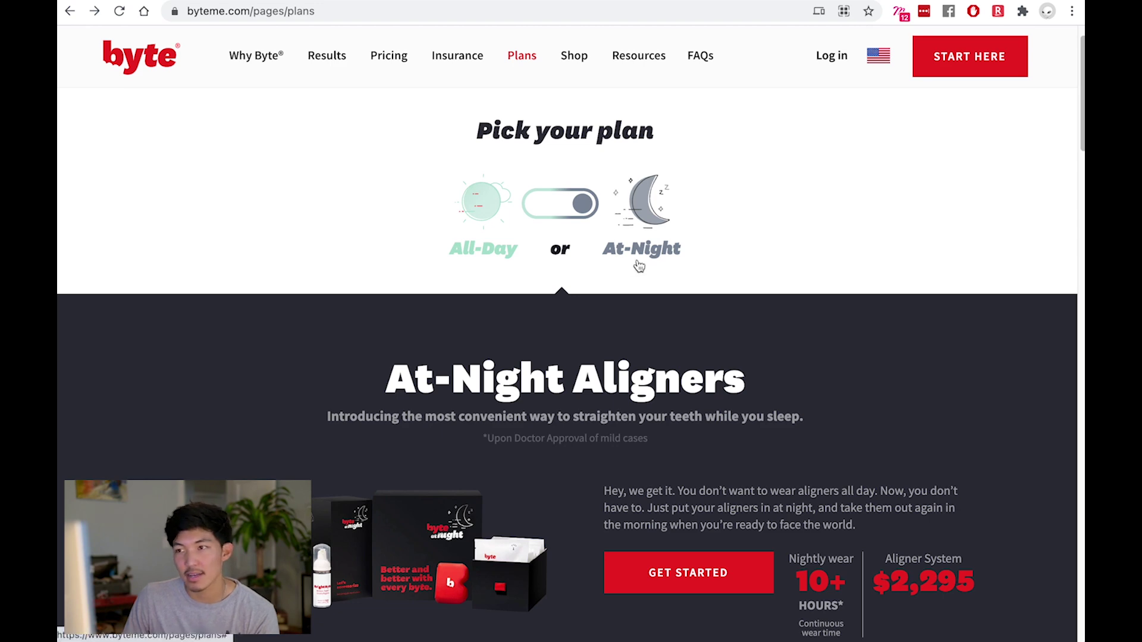
{"action": "scroll", "coordinate": [595, 226], "scroll_direction": "down", "scroll_amount": 1}
{"action": "left_click", "coordinate": [576, 175]}
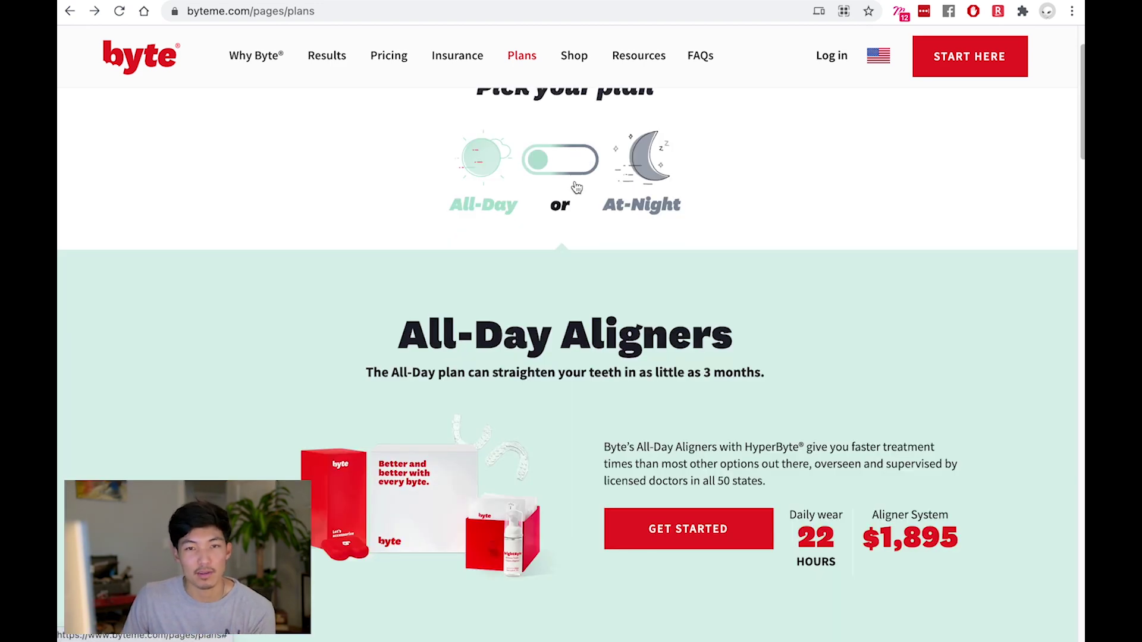
{"action": "left_click", "coordinate": [577, 188]}
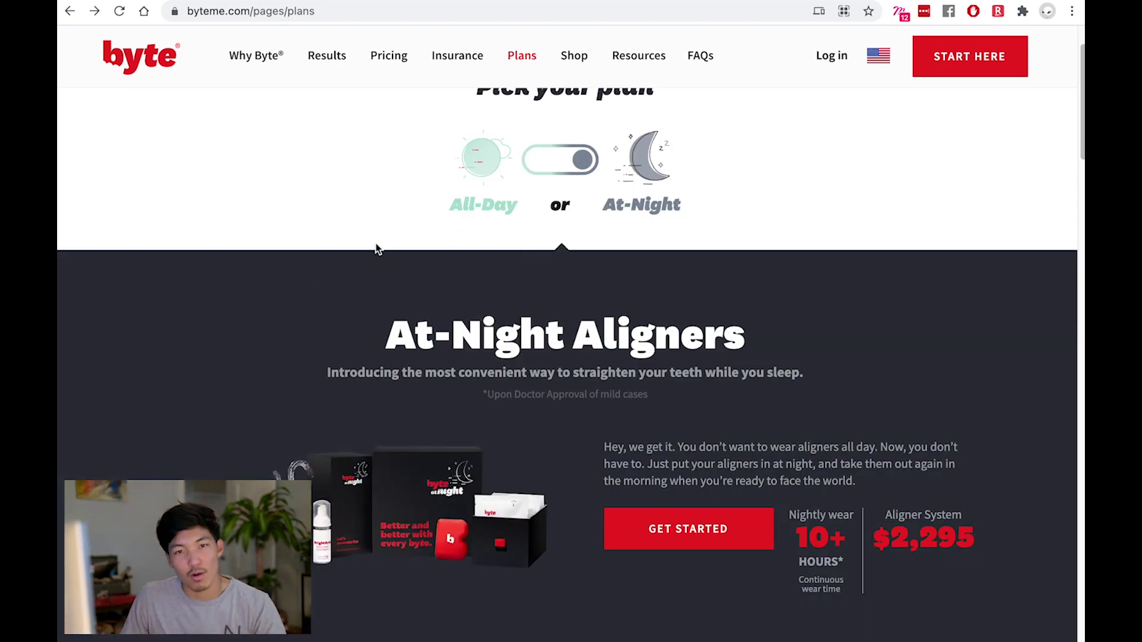
{"action": "scroll", "coordinate": [429, 181], "scroll_direction": "up", "scroll_amount": 2}
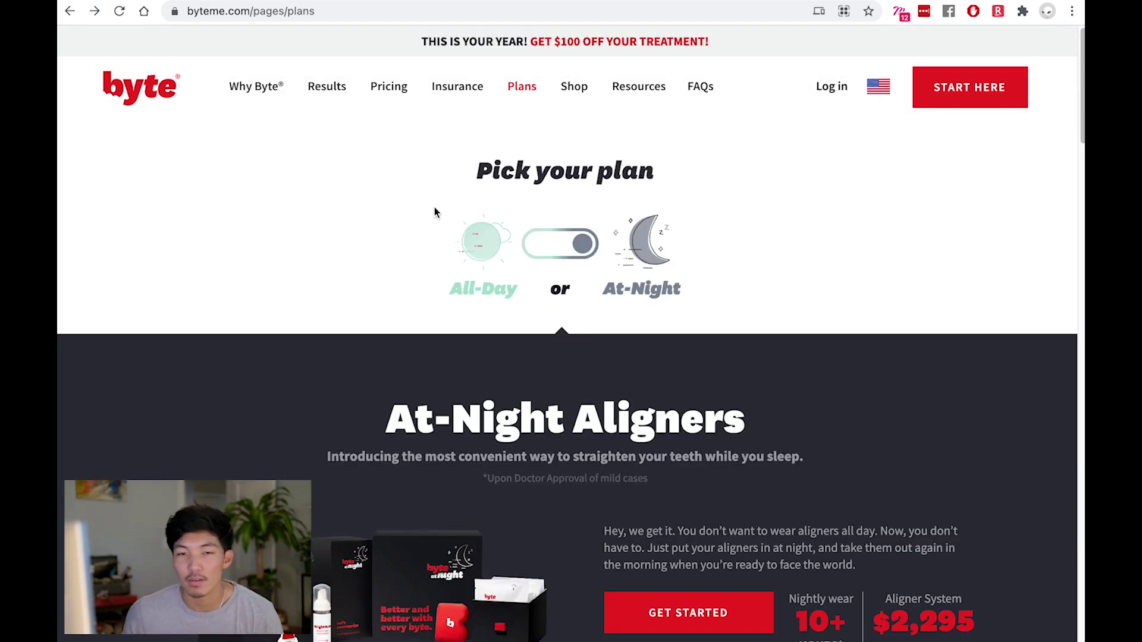
{"action": "scroll", "coordinate": [773, 301], "scroll_direction": "down", "scroll_amount": 1}
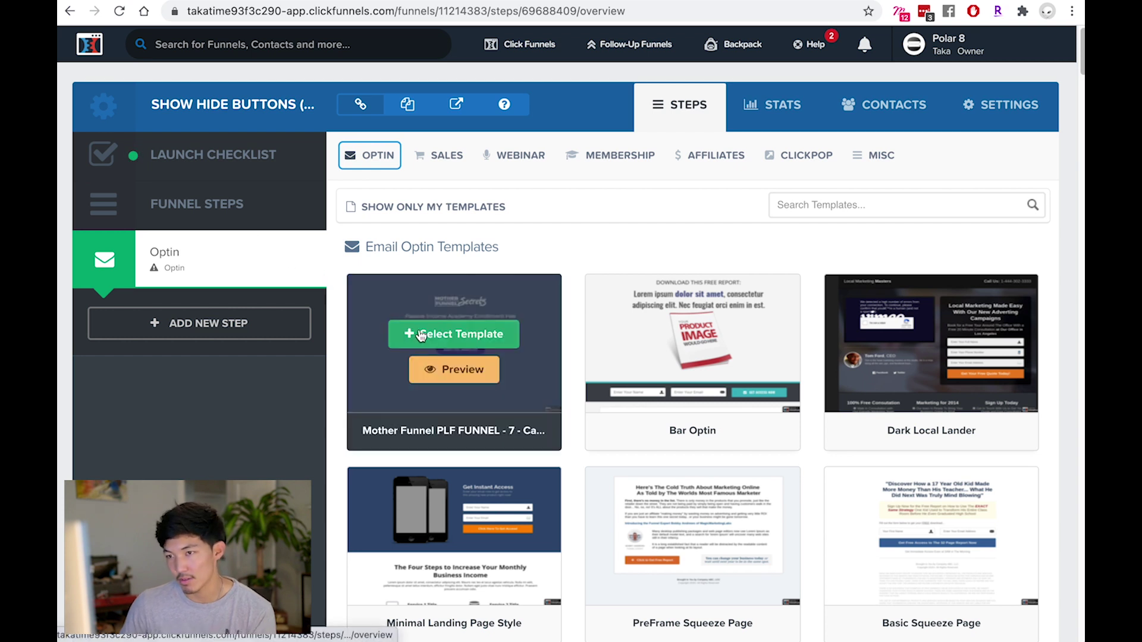
- Create the Optin page from the first email optin template and open it in the page editor
{"action": "left_click", "coordinate": [421, 335]}
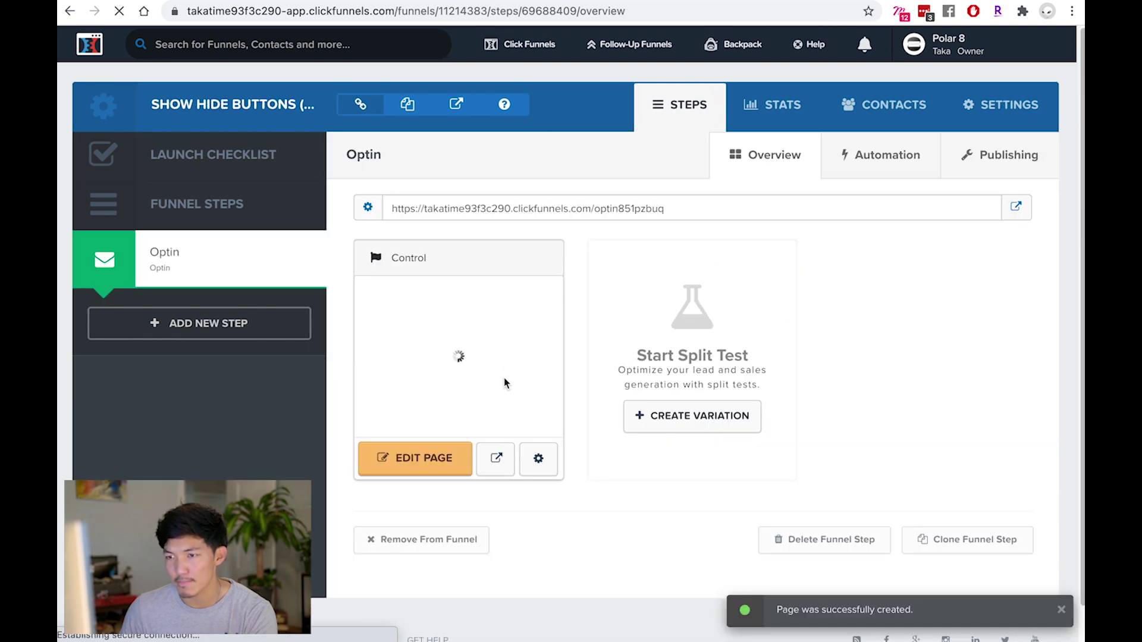
{"action": "left_click", "coordinate": [446, 459]}
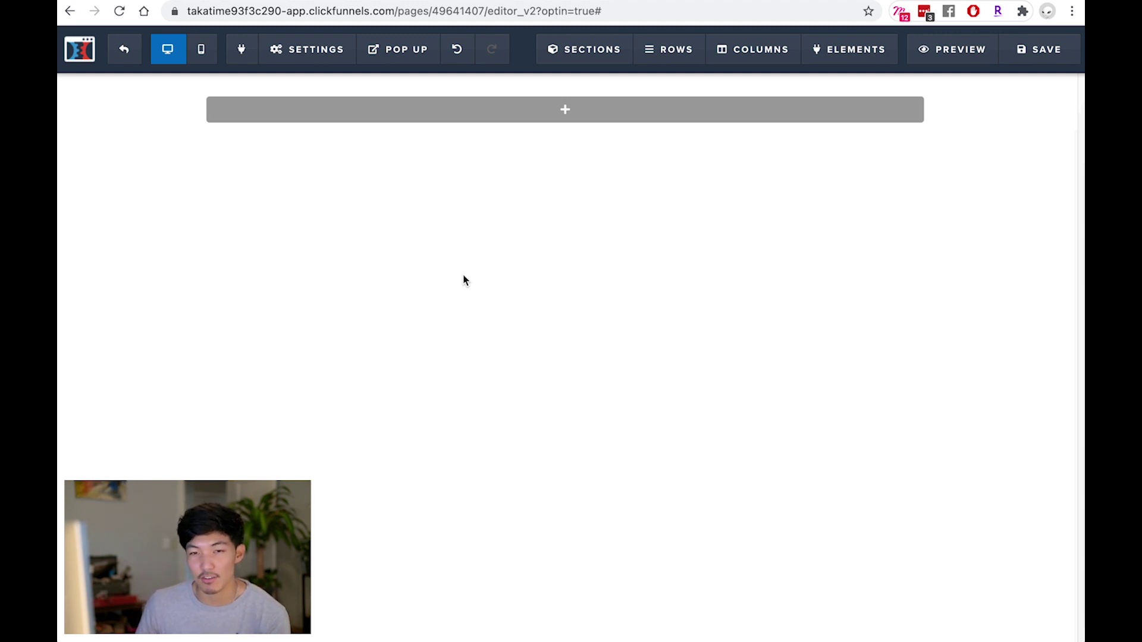
- Add a full-width section containing a two-column row to the empty page
{"action": "left_click", "coordinate": [693, 114]}
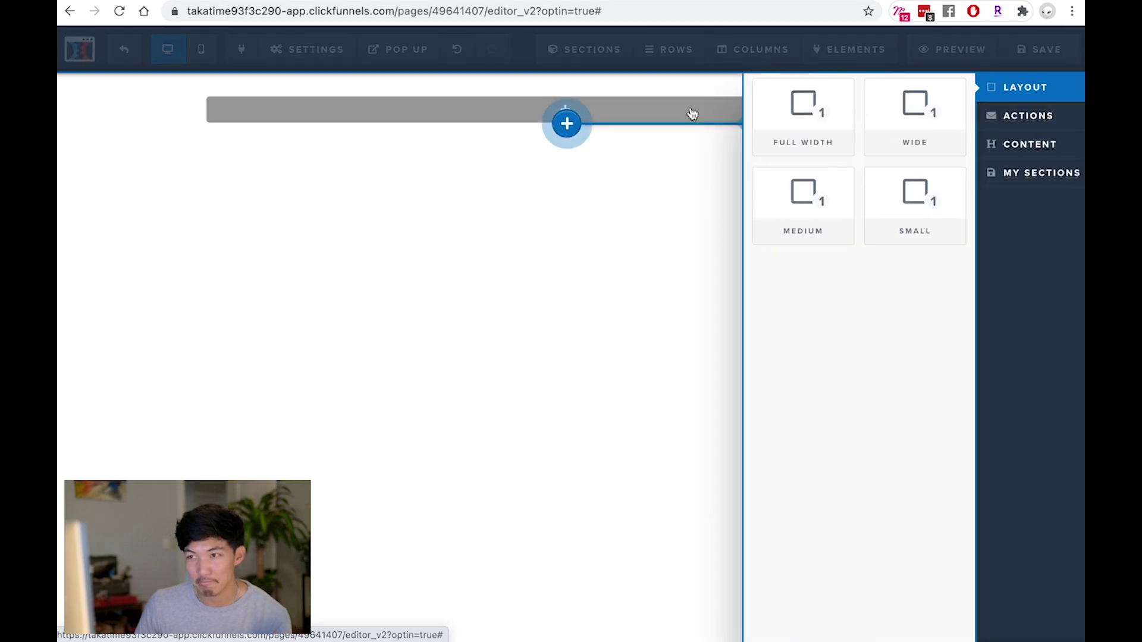
{"action": "left_click", "coordinate": [798, 116]}
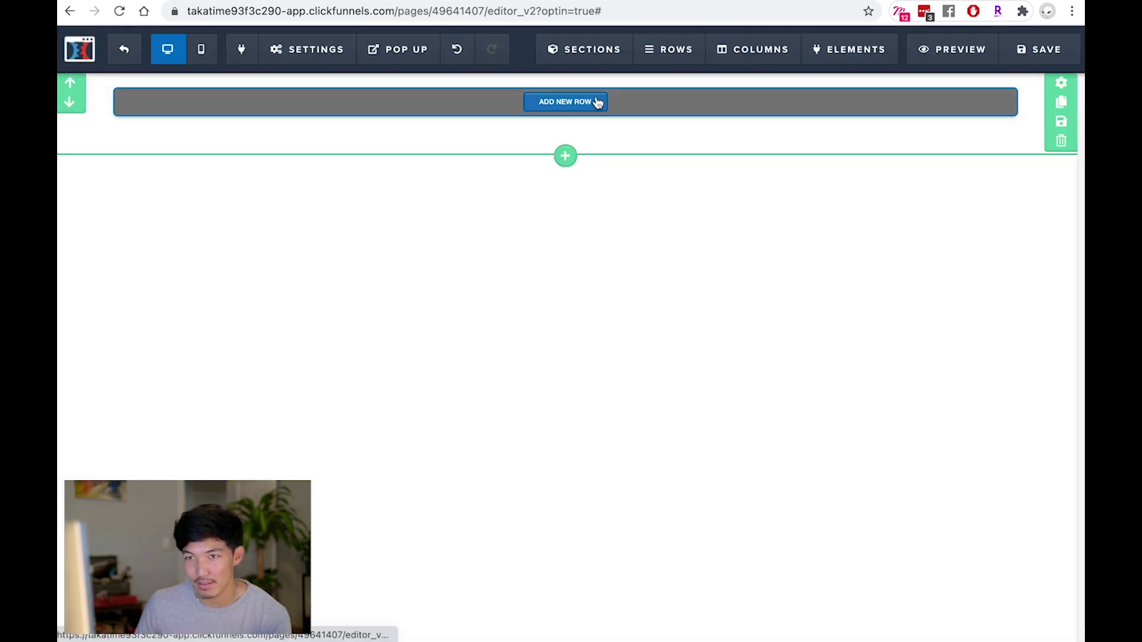
{"action": "left_click", "coordinate": [597, 103]}
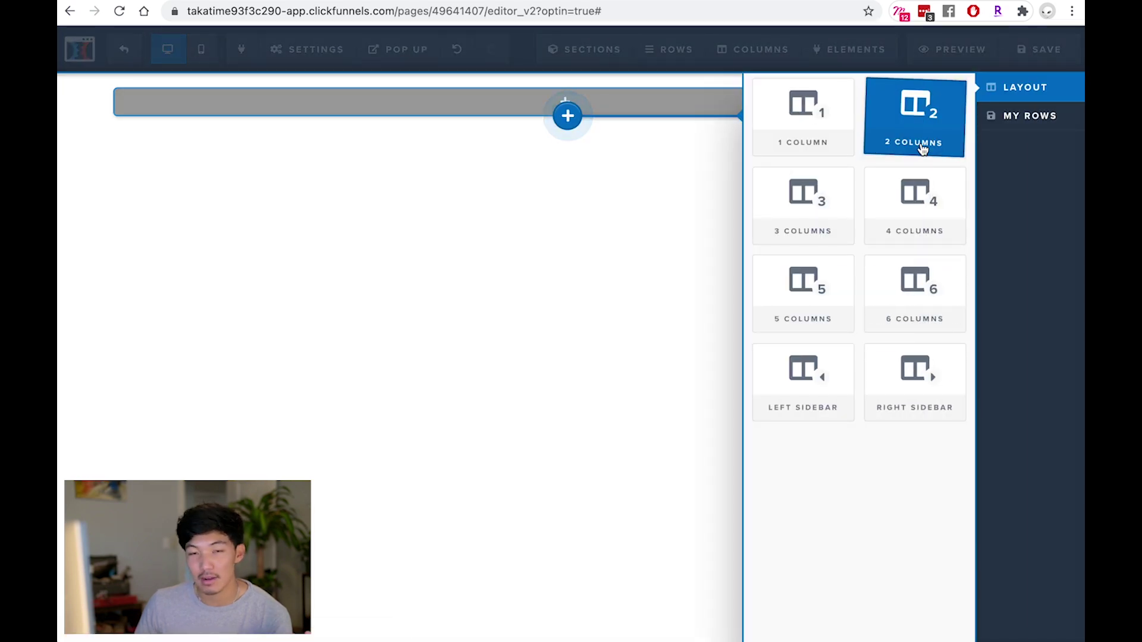
{"action": "left_click", "coordinate": [922, 147]}
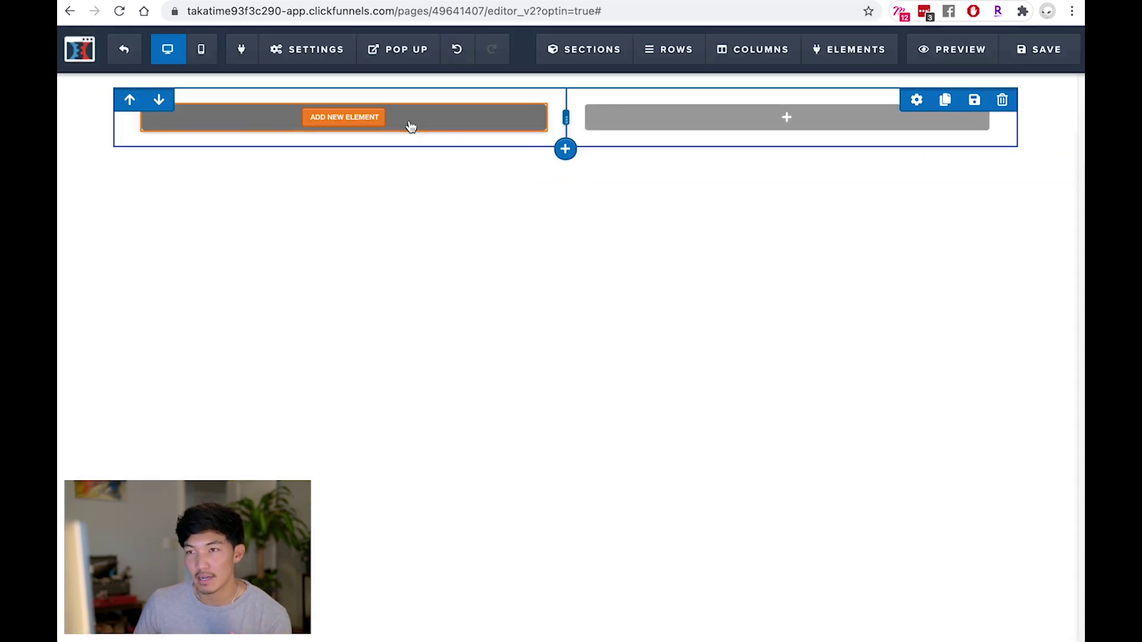
- Insert a button in the left column and set its click action to Show / Hide
{"action": "left_click", "coordinate": [345, 117]}
{"action": "scroll", "coordinate": [800, 464], "scroll_direction": "down", "scroll_amount": 5}
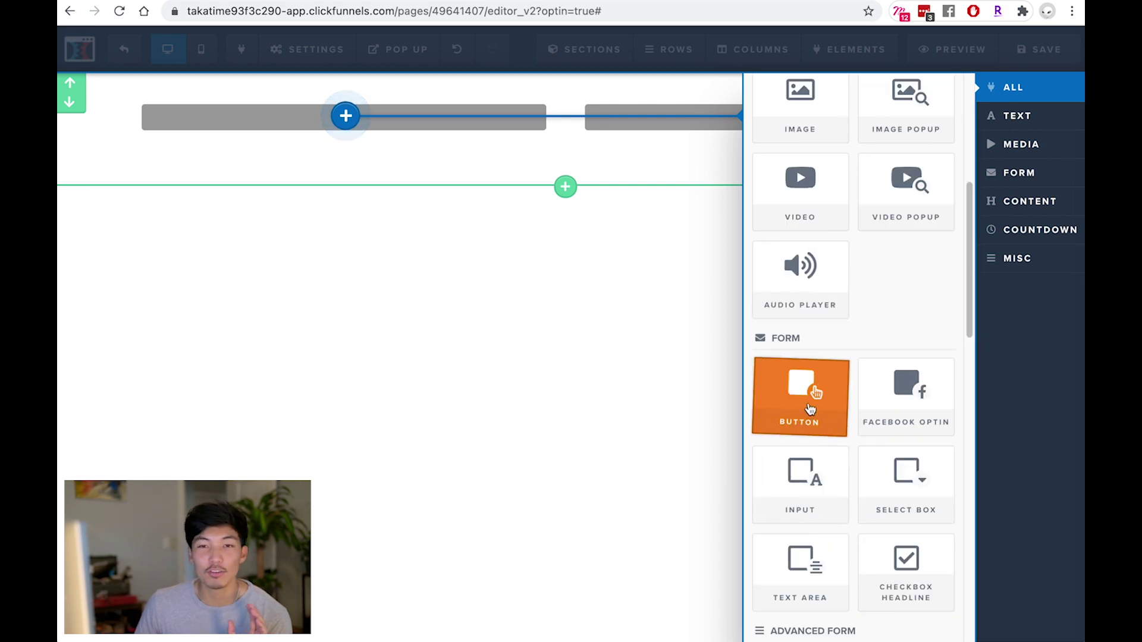
{"action": "left_click", "coordinate": [790, 370]}
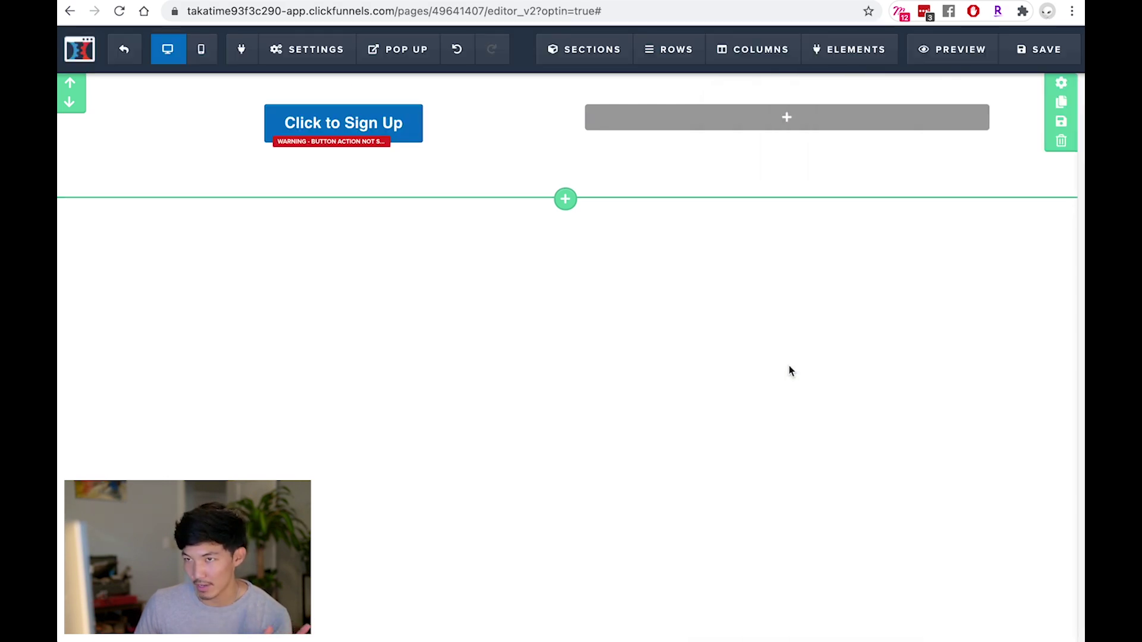
{"action": "left_click", "coordinate": [417, 128]}
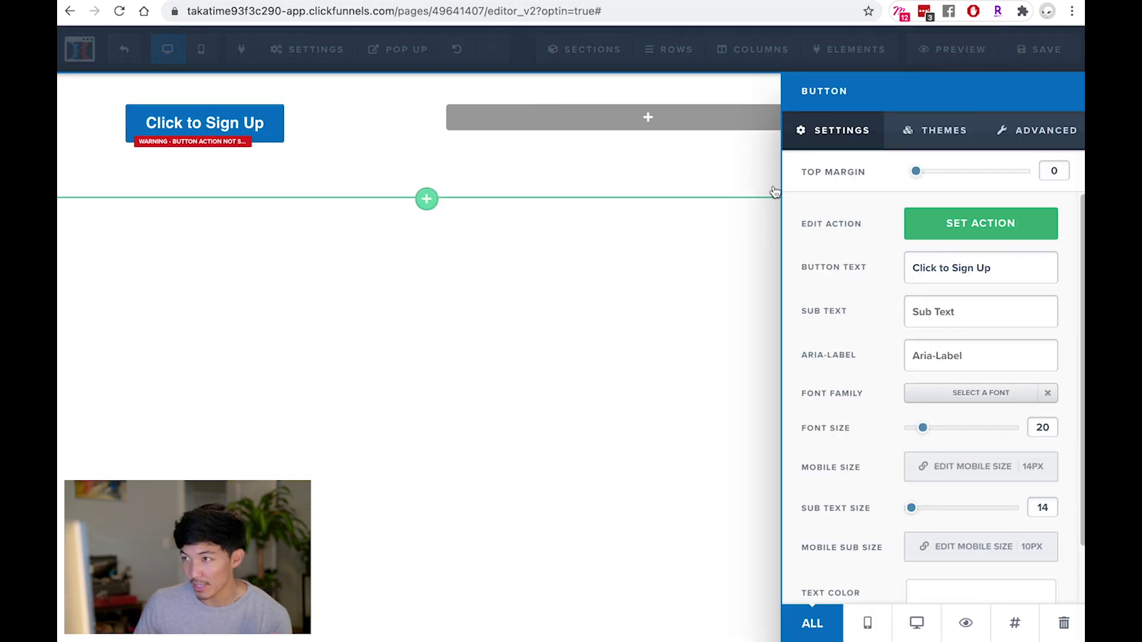
{"action": "left_click", "coordinate": [1015, 224]}
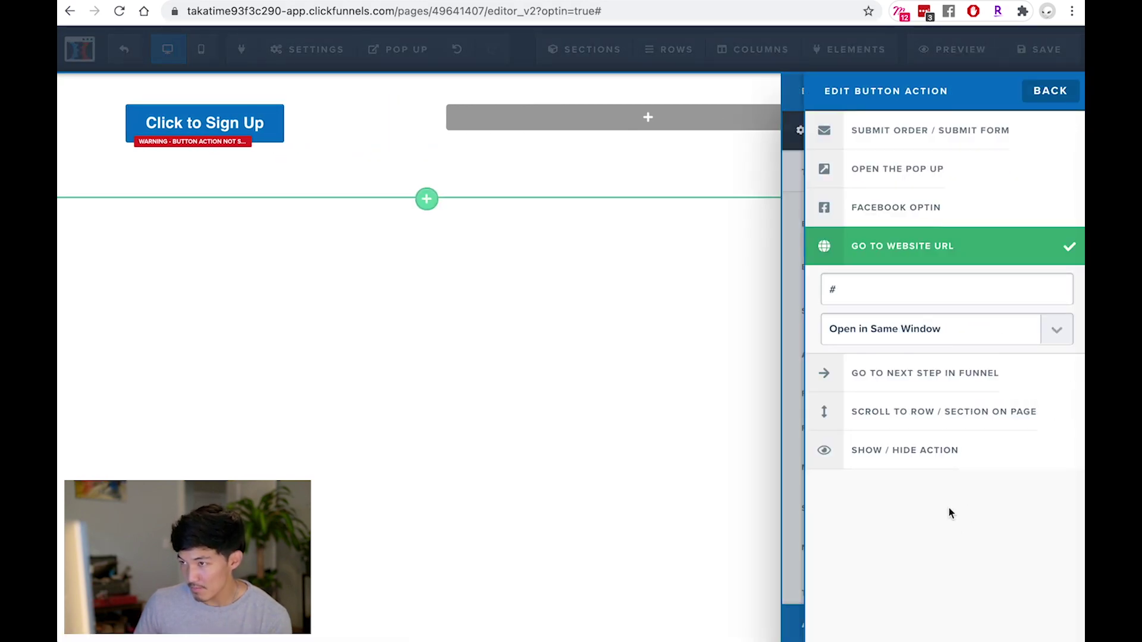
{"action": "left_click", "coordinate": [893, 452]}
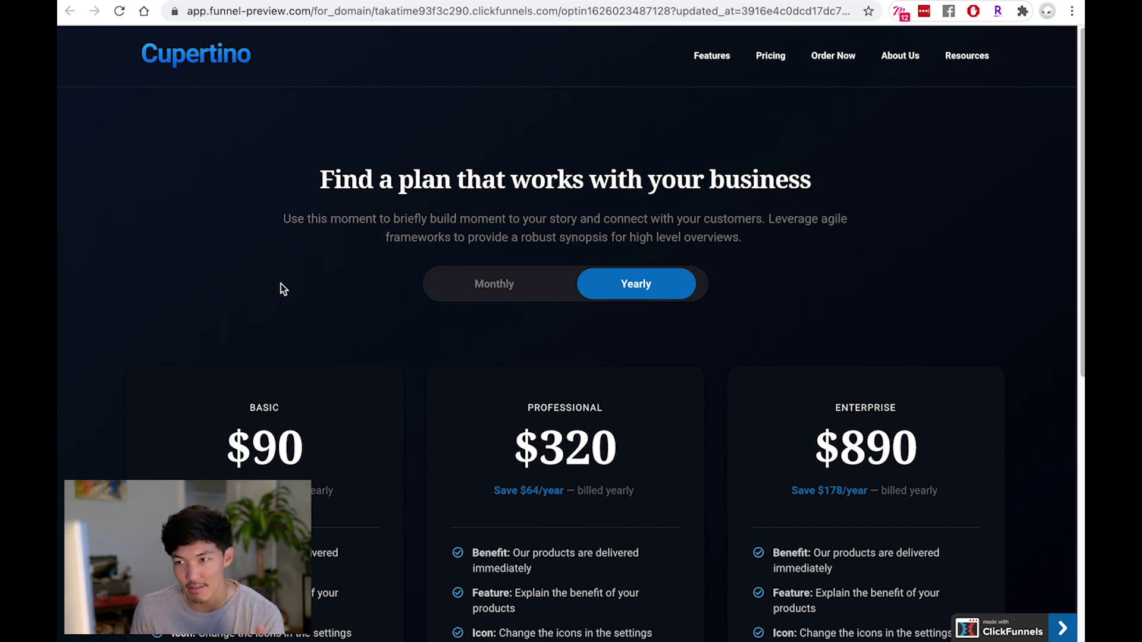
- Switch the example pricing preview to monthly prices and back to yearly
{"action": "scroll", "coordinate": [1006, 425], "scroll_direction": "down", "scroll_amount": 1}
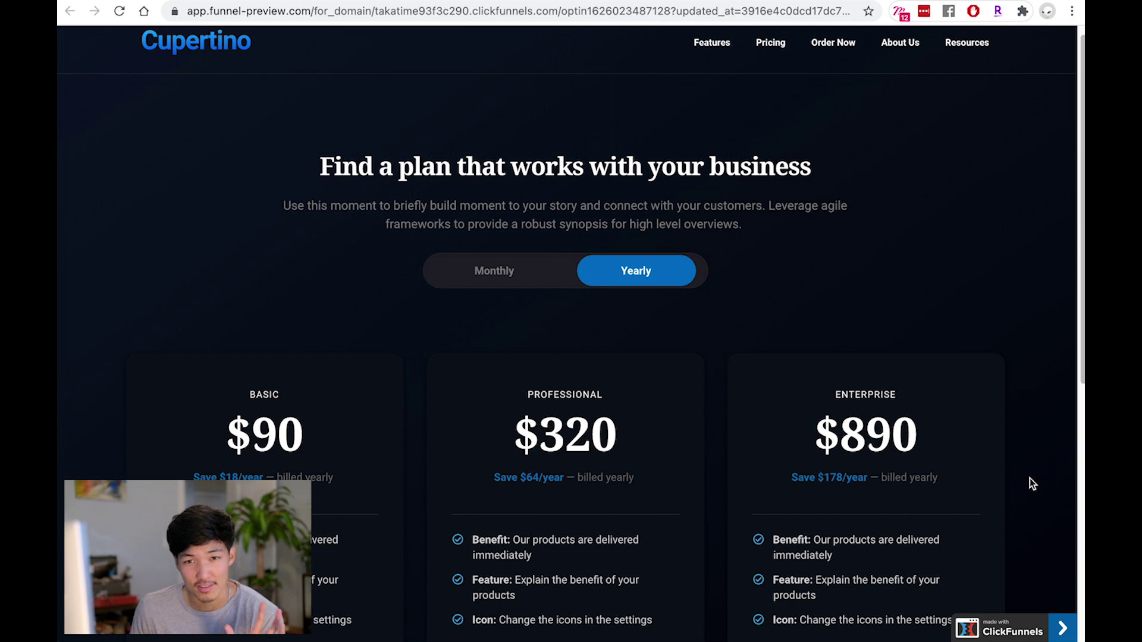
{"action": "left_click", "coordinate": [517, 280]}
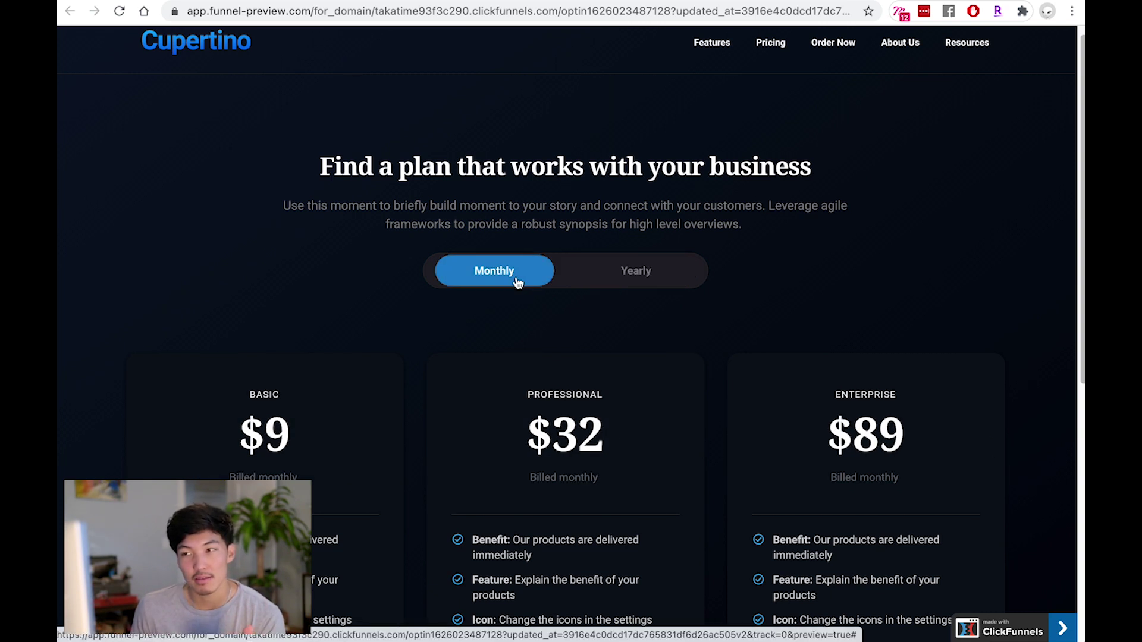
{"action": "left_click", "coordinate": [626, 273]}
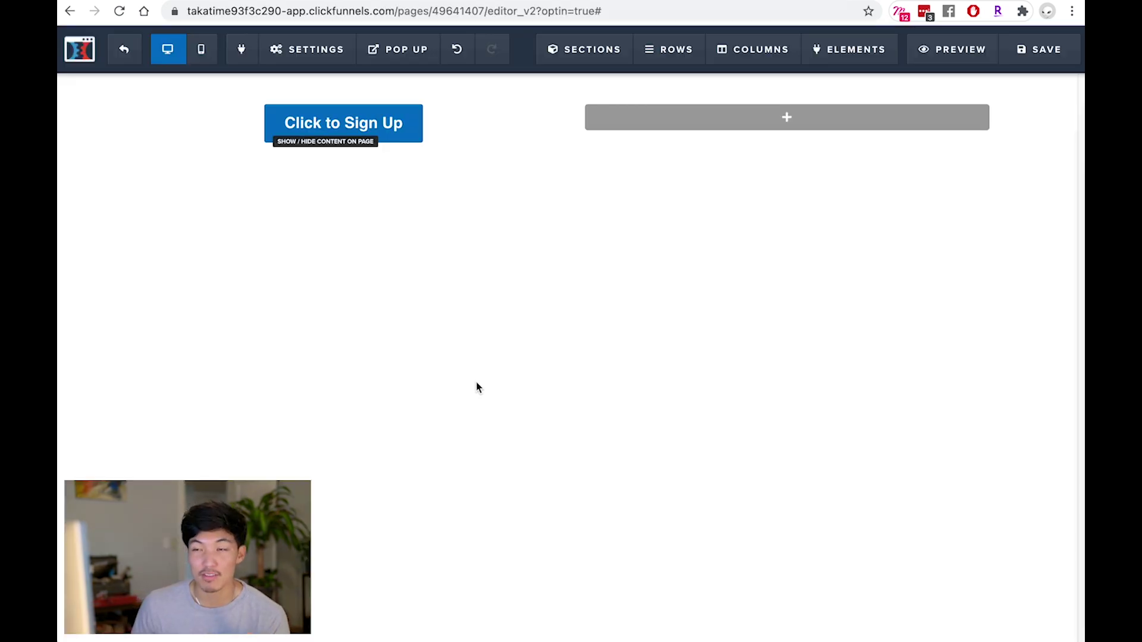
- Relabel the left sign-up button 'Button A /Active'
{"action": "mouse_move", "coordinate": [468, 140]}
{"action": "left_click", "coordinate": [476, 114]}
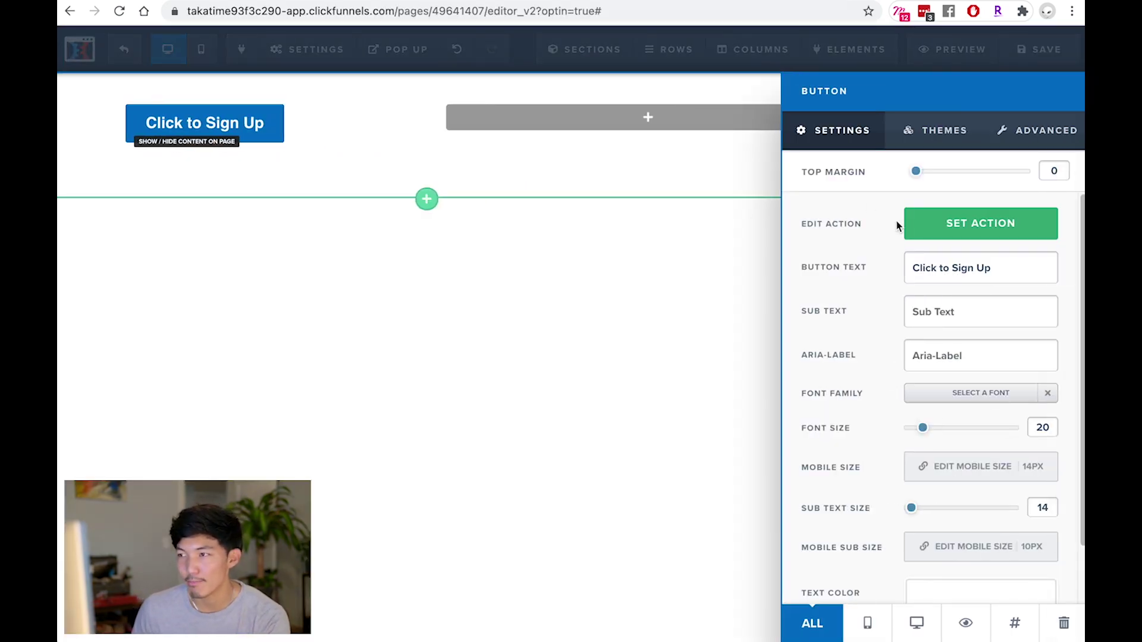
{"action": "left_click_drag", "start_coordinate": [999, 273], "coordinate": [775, 244]}
{"action": "type", "text": "Button A"}
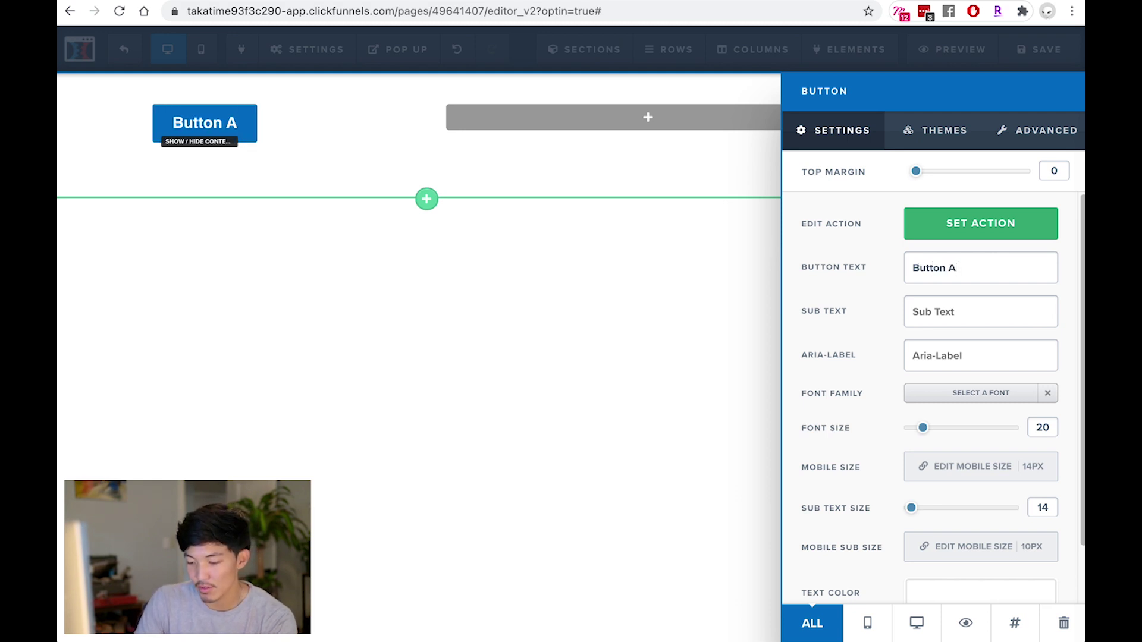
{"action": "type", "text": " 1"}
{"action": "key", "text": "BackSpace"}
{"action": "key", "text": "BackSpace"}
{"action": "type", "text": "/Active"}
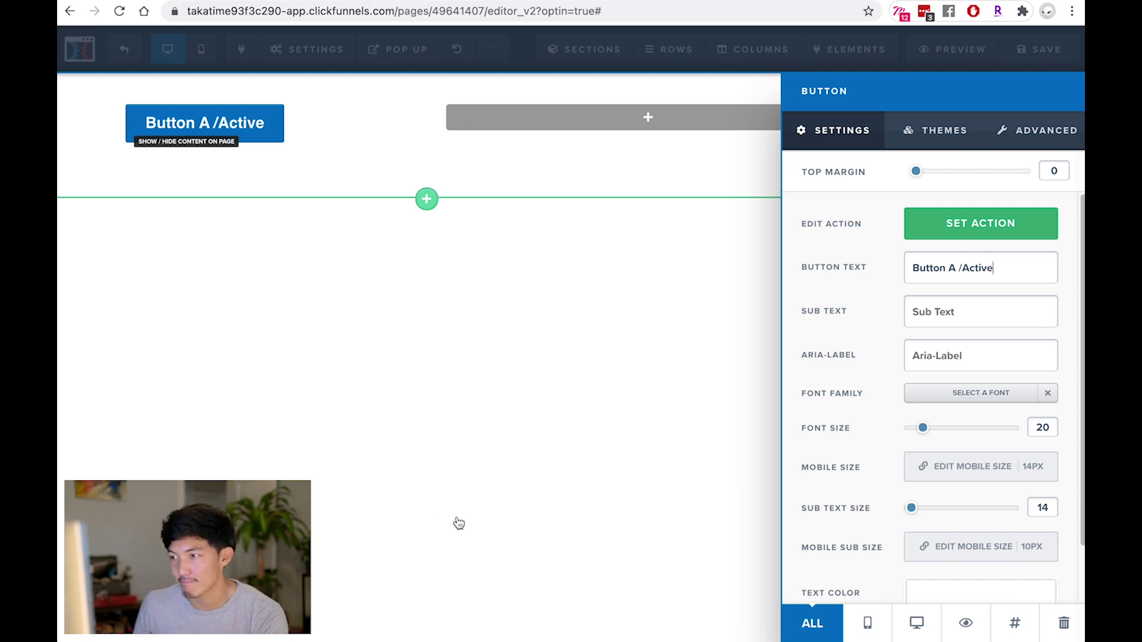
{"action": "left_click", "coordinate": [459, 520]}
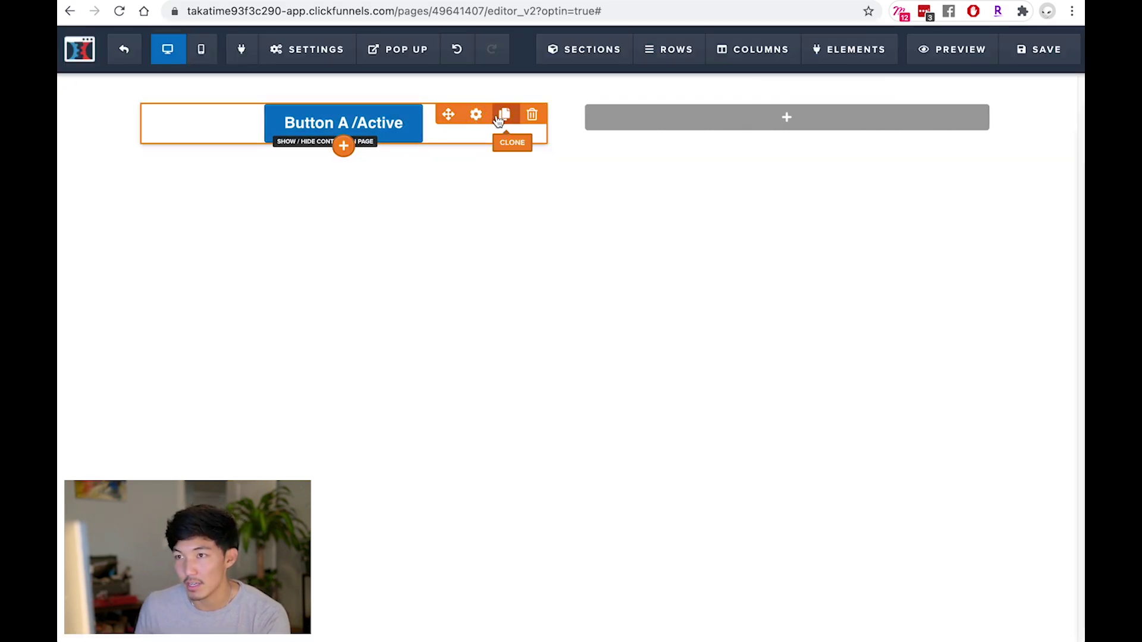
- Clone it into the right column as 'Button B /Active' with a red background
{"action": "left_click", "coordinate": [504, 115]}
{"action": "left_click_drag", "start_coordinate": [411, 158], "coordinate": [826, 128]}
{"action": "left_click", "coordinate": [826, 128]}
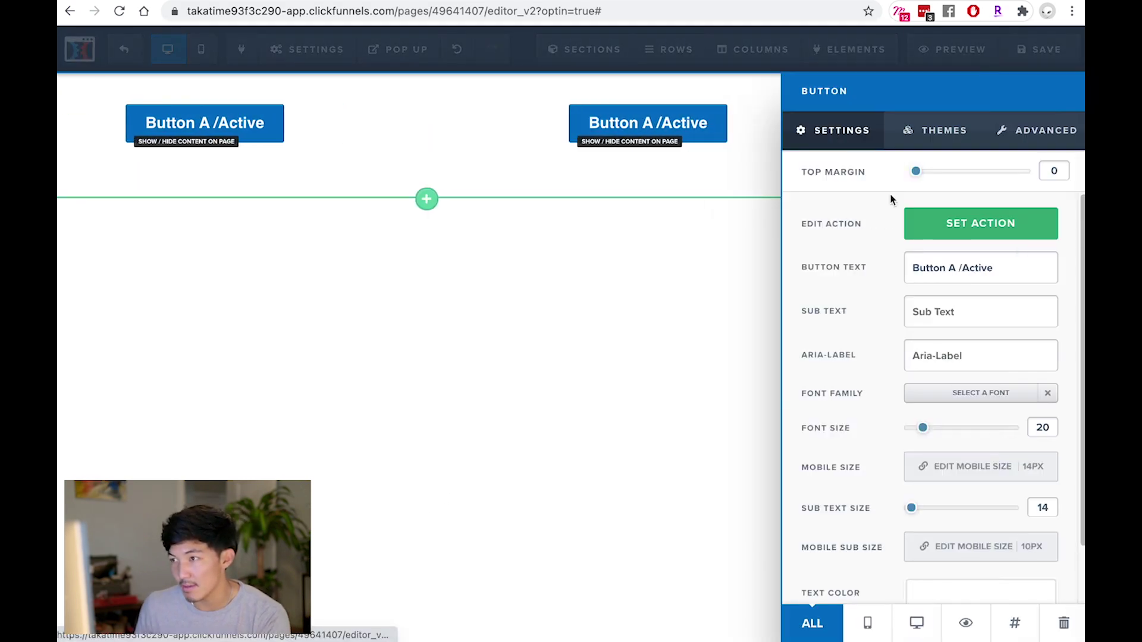
{"action": "double_click", "coordinate": [948, 268]}
{"action": "type", "text": "B"}
{"action": "scroll", "coordinate": [956, 416], "scroll_direction": "down", "scroll_amount": 1}
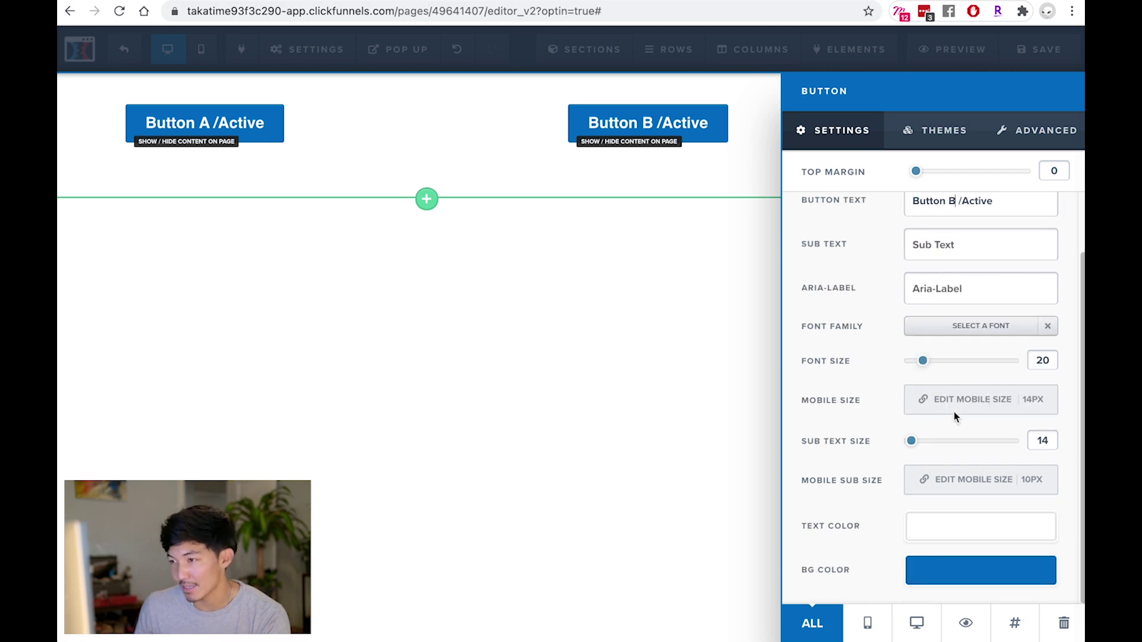
{"action": "left_click", "coordinate": [963, 585]}
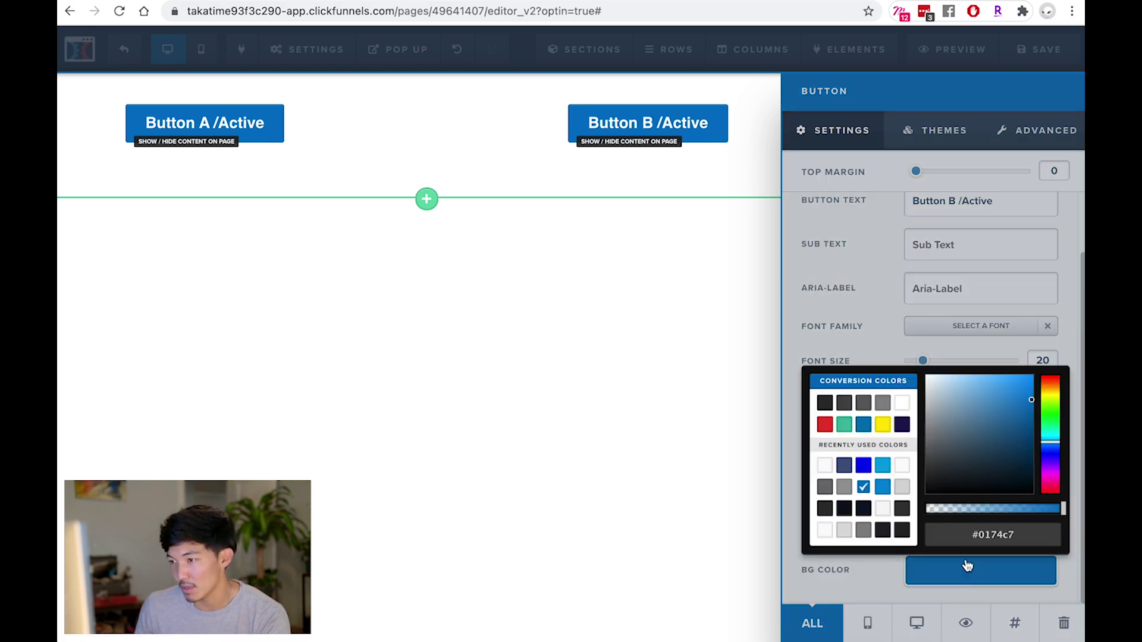
{"action": "left_click", "coordinate": [825, 425]}
{"action": "left_click", "coordinate": [591, 306]}
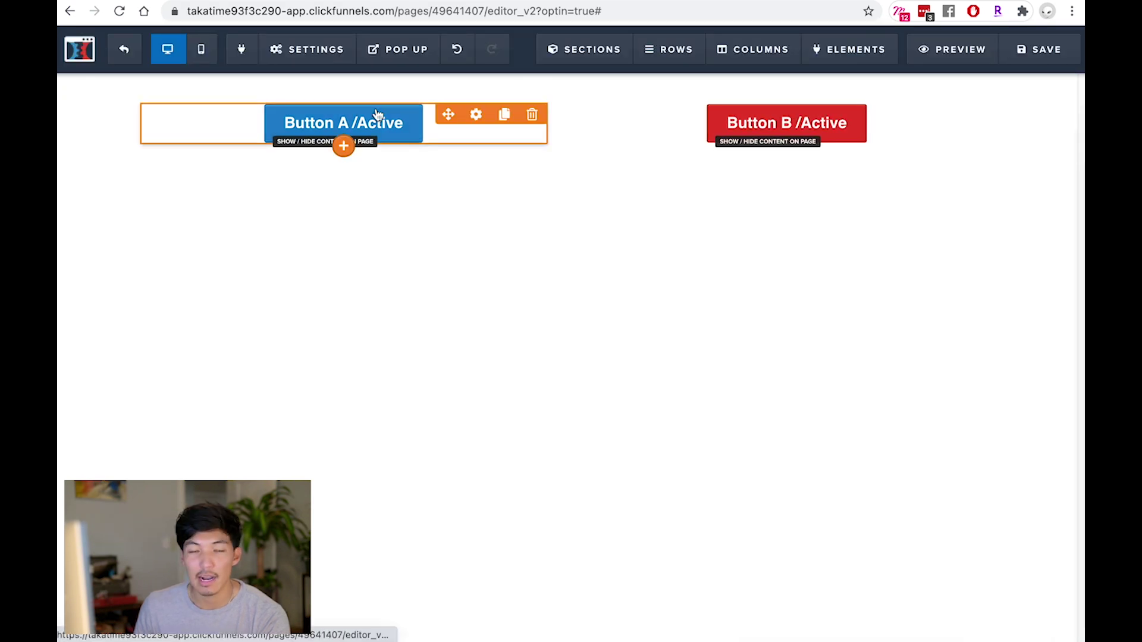
- Duplicate Button A as 'Button A /Inactive' with a white background and dark label text
{"action": "left_click", "coordinate": [498, 122]}
{"action": "left_click", "coordinate": [477, 131]}
{"action": "left_click_drag", "start_coordinate": [967, 269], "coordinate": [990, 274]}
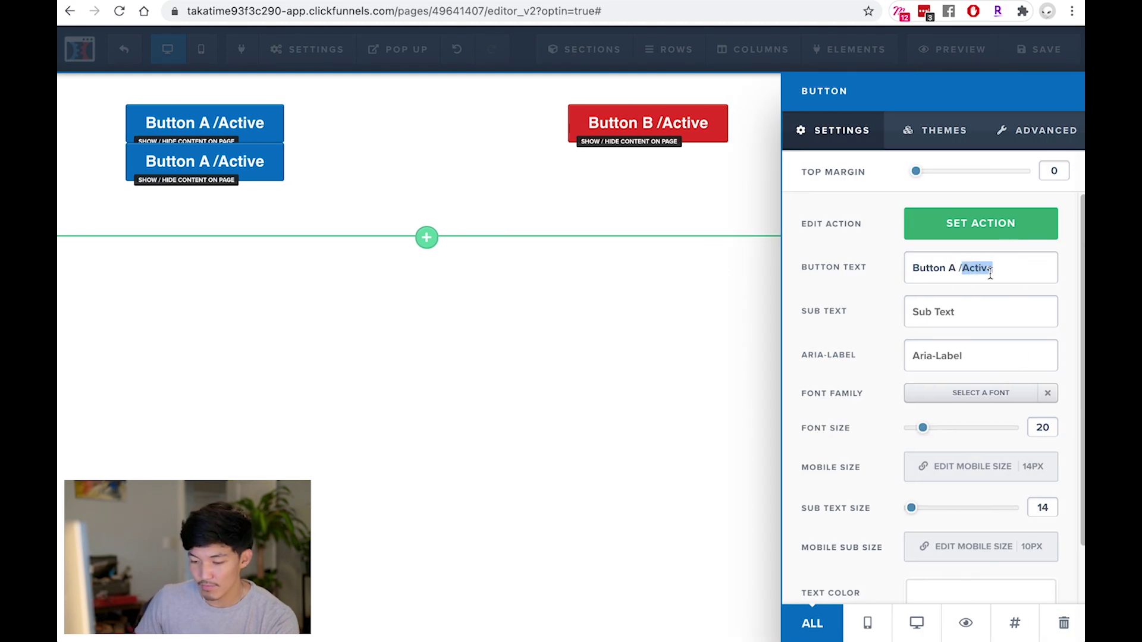
{"action": "type", "text": "Inactive"}
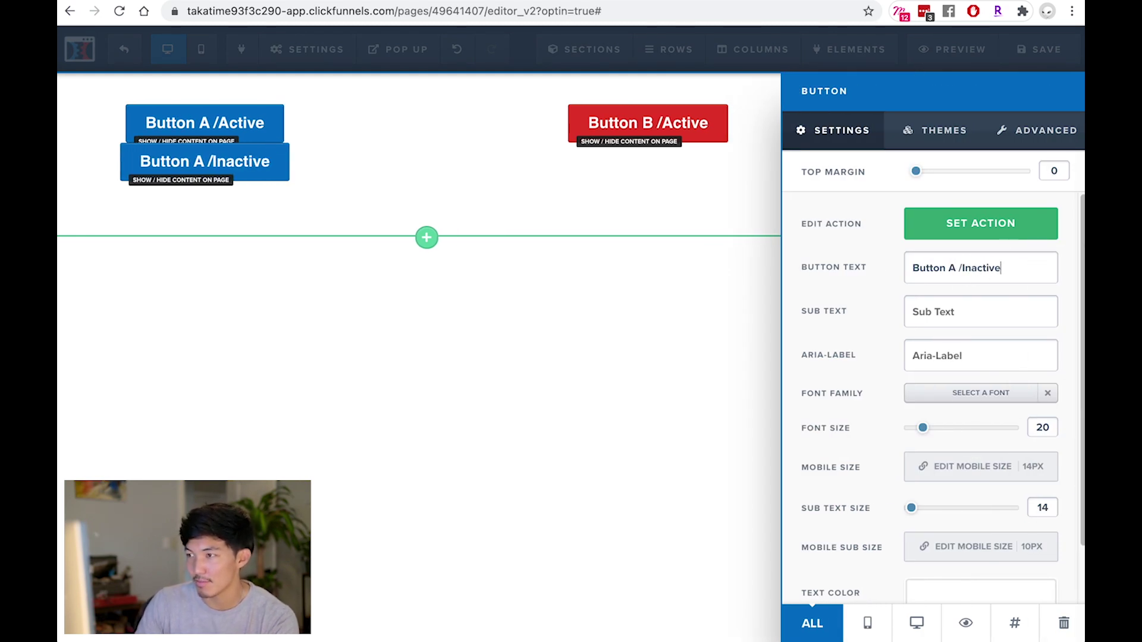
{"action": "scroll", "coordinate": [980, 417], "scroll_direction": "down", "scroll_amount": 2}
{"action": "left_click", "coordinate": [981, 570]}
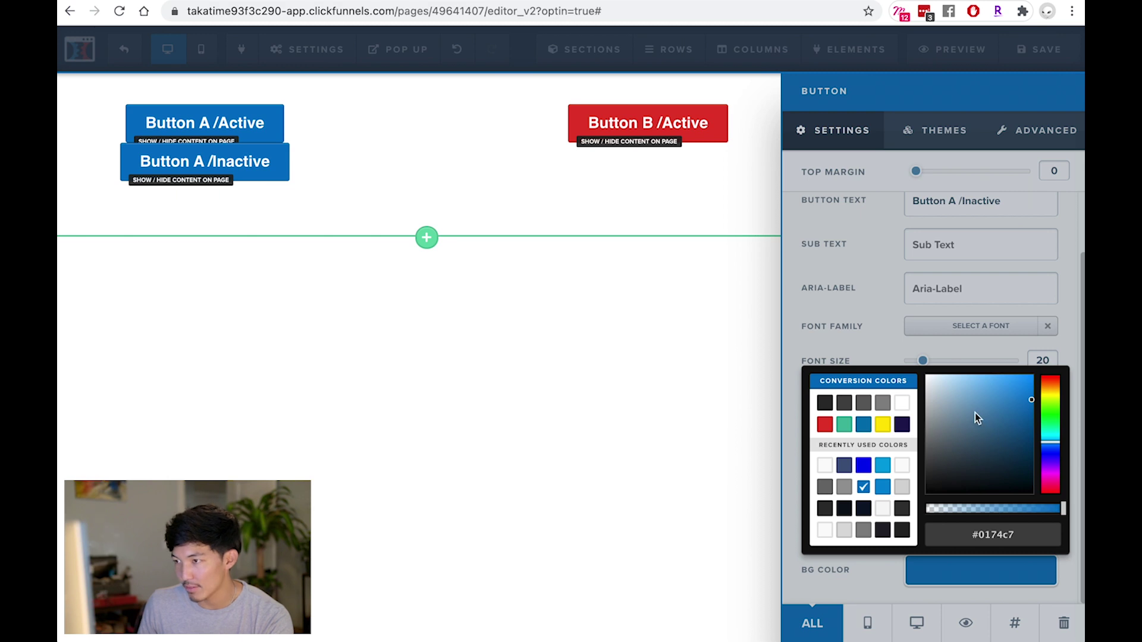
{"action": "mouse_move", "coordinate": [973, 413]}
{"action": "left_mouse_down"}
{"action": "mouse_move", "coordinate": [811, 620]}
{"action": "mouse_move", "coordinate": [740, 150]}
{"action": "left_mouse_up"}
{"action": "left_click", "coordinate": [802, 284]}
{"action": "left_click", "coordinate": [980, 527]}
{"action": "left_click", "coordinate": [913, 465]}
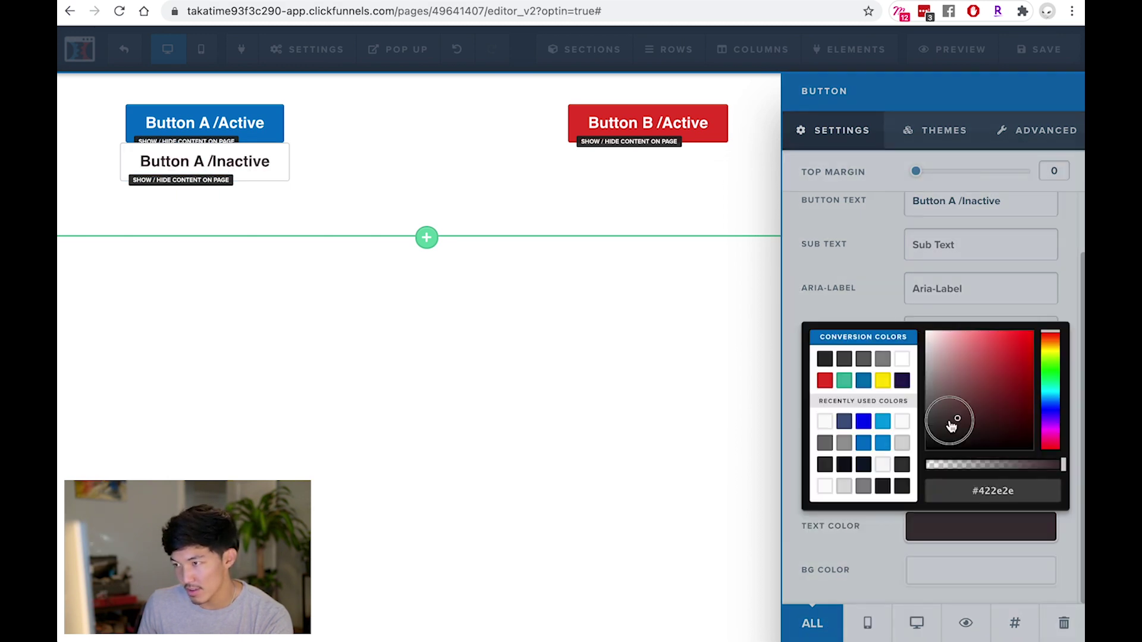
{"action": "left_click", "coordinate": [531, 347]}
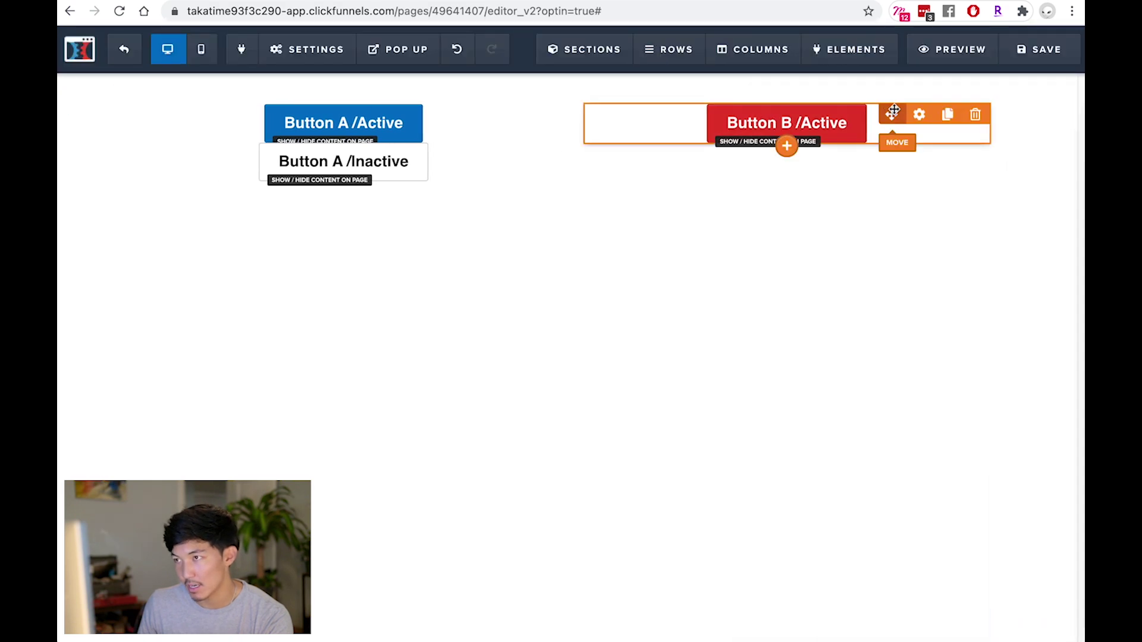
- Make a transparent, black-text 'Button B /Inactive' copy and place it above Button B /Active
{"action": "left_click", "coordinate": [947, 114]}
{"action": "left_click", "coordinate": [854, 158]}
{"action": "double_click", "coordinate": [965, 272]}
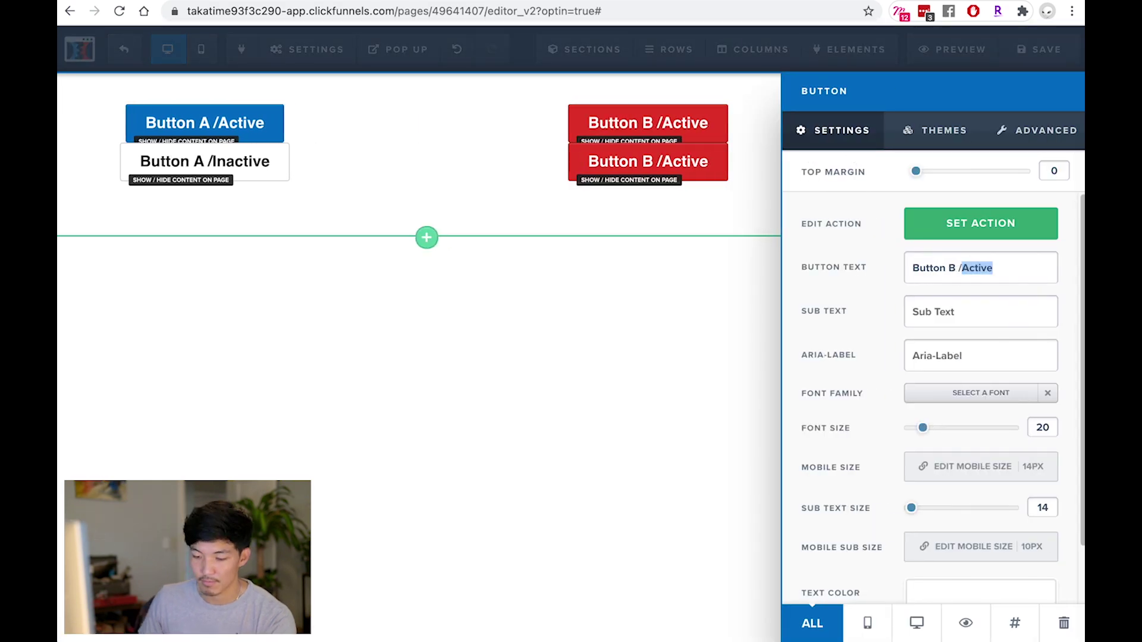
{"action": "type", "text": "Inactive"}
{"action": "scroll", "coordinate": [1030, 377], "scroll_direction": "down", "scroll_amount": 2}
{"action": "left_click", "coordinate": [981, 580]}
{"action": "left_click_drag", "start_coordinate": [988, 509], "coordinate": [787, 498]}
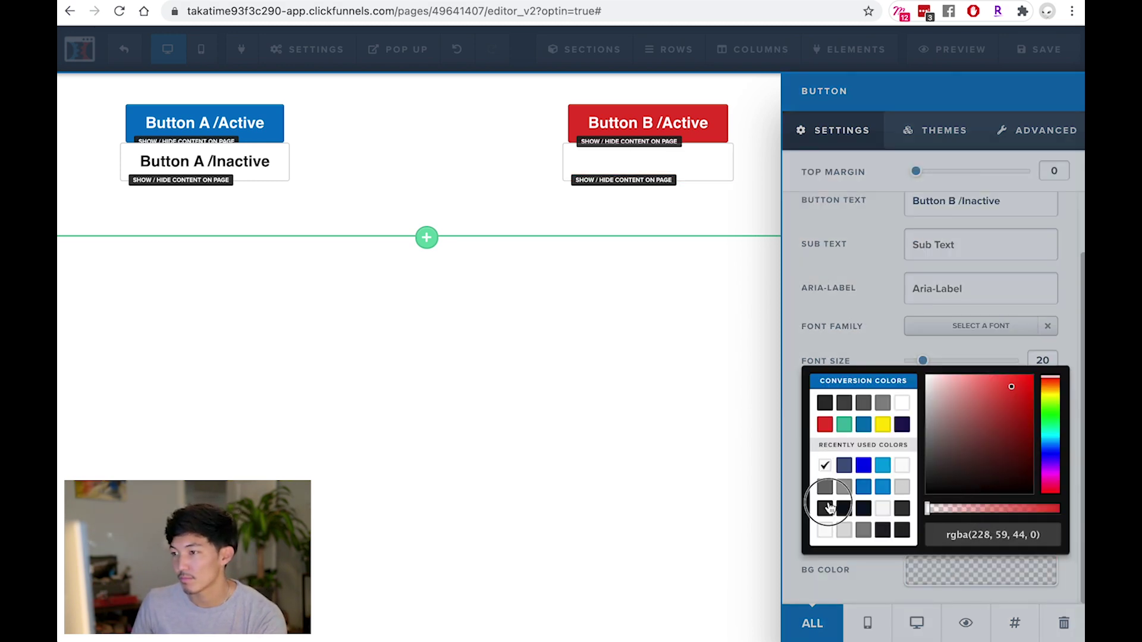
{"action": "left_click", "coordinate": [806, 288]}
{"action": "left_click", "coordinate": [970, 516]}
{"action": "left_click", "coordinate": [825, 358]}
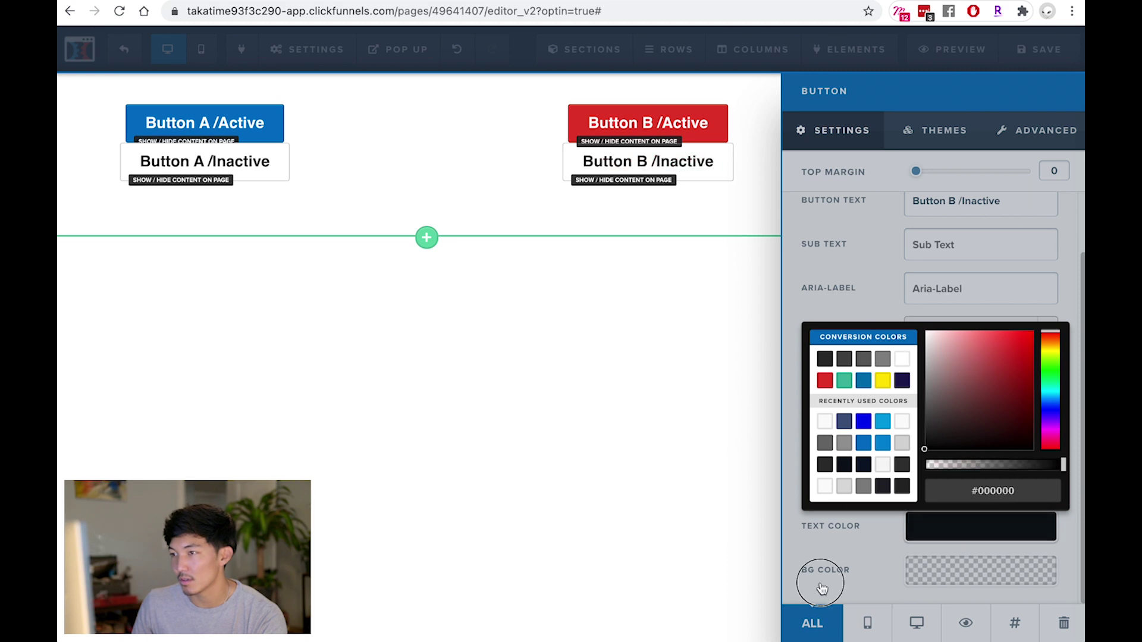
{"action": "left_click", "coordinate": [684, 426]}
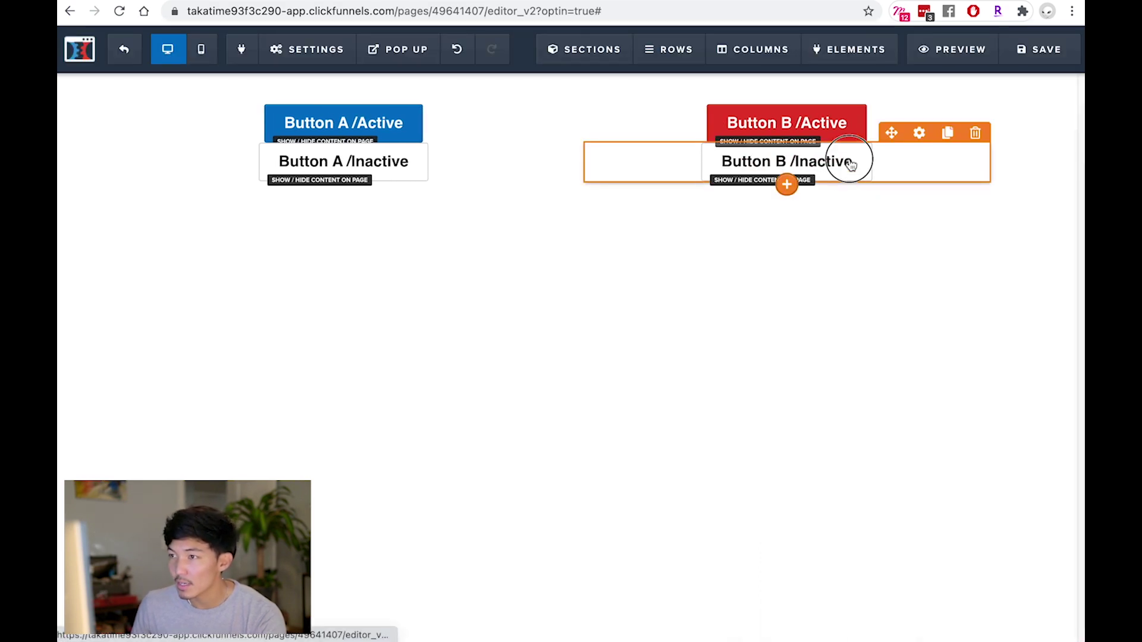
{"action": "left_click_drag", "start_coordinate": [849, 155], "coordinate": [841, 120]}
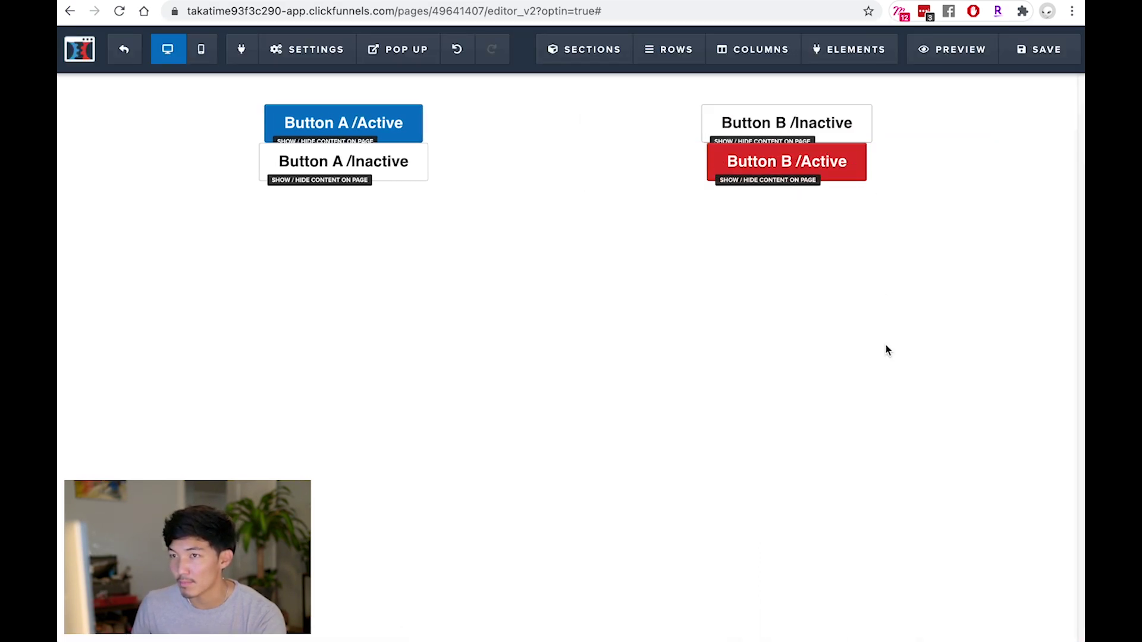
{"action": "left_click", "coordinate": [506, 1]}
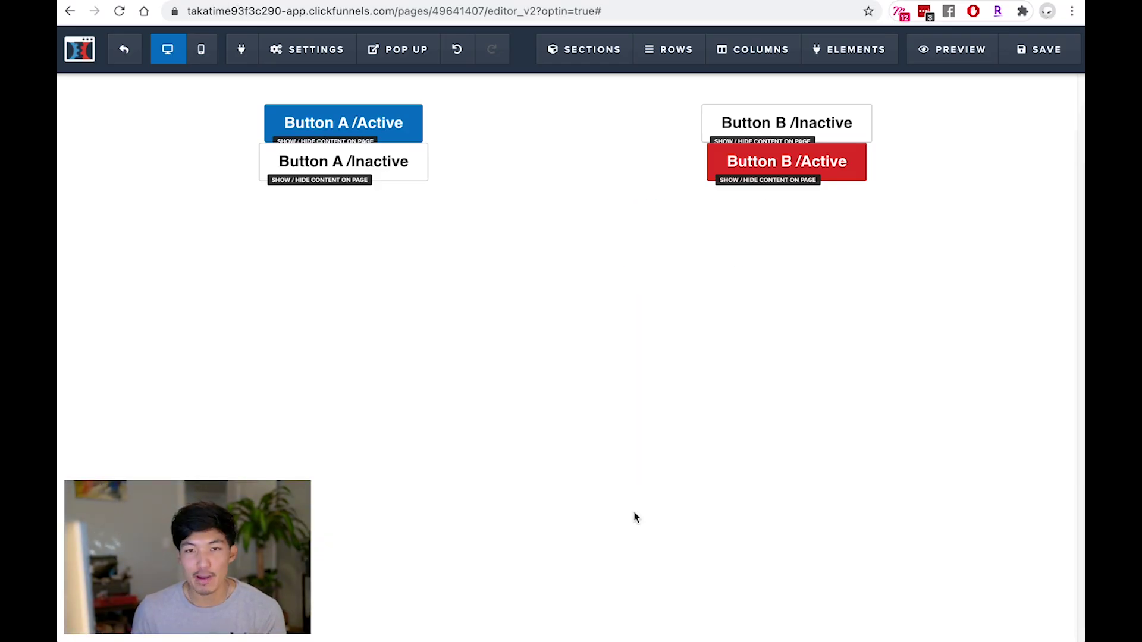
- Give Button A /Inactive a Show / Hide action that shows the first and fifth button elements
{"action": "mouse_move", "coordinate": [378, 172]}
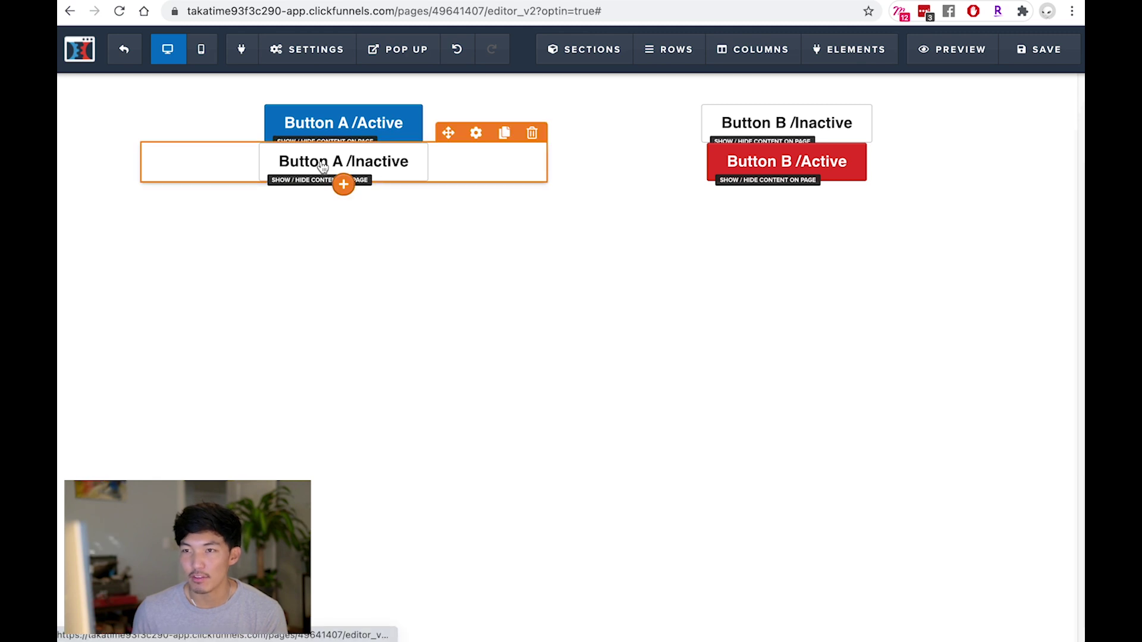
{"action": "left_click", "coordinate": [476, 136]}
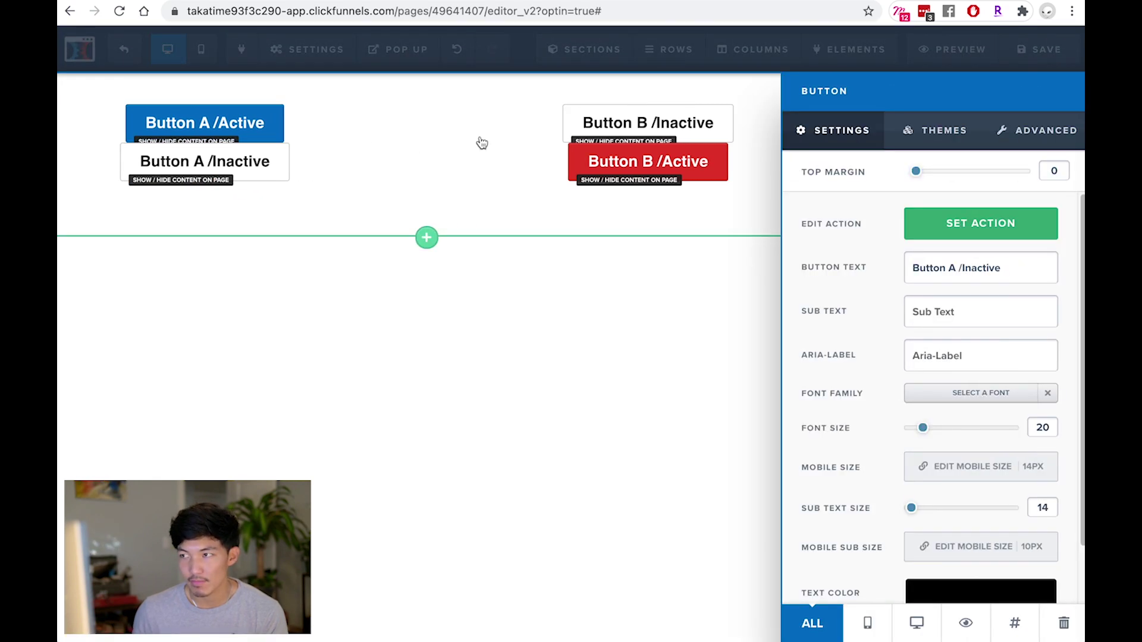
{"action": "left_click", "coordinate": [973, 212]}
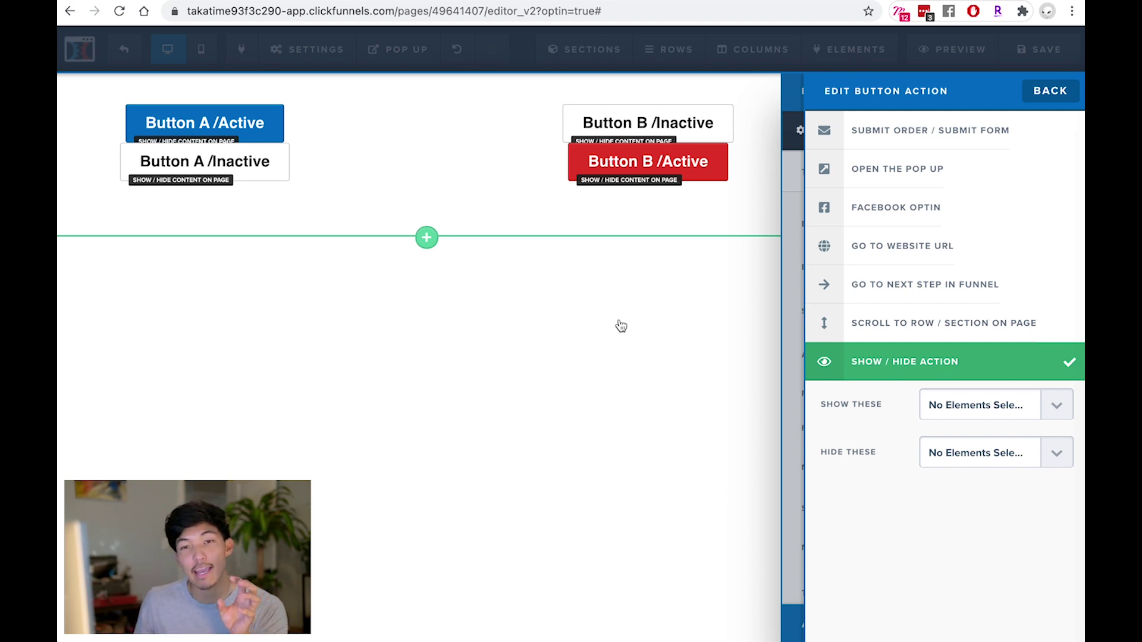
{"action": "left_click", "coordinate": [207, 163]}
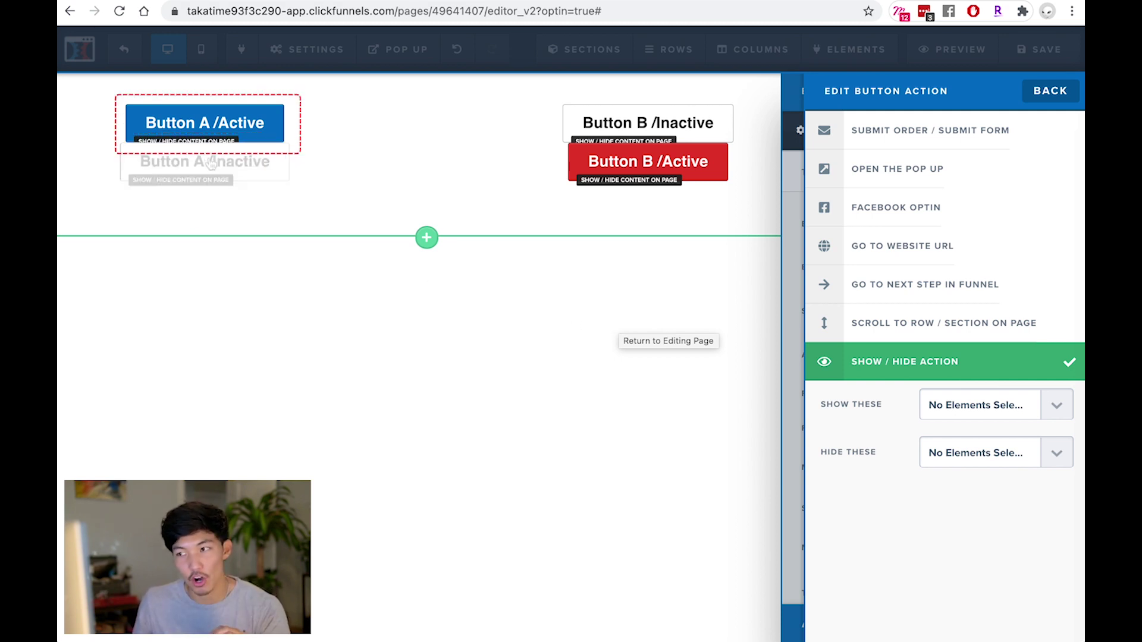
{"action": "left_click", "coordinate": [943, 410]}
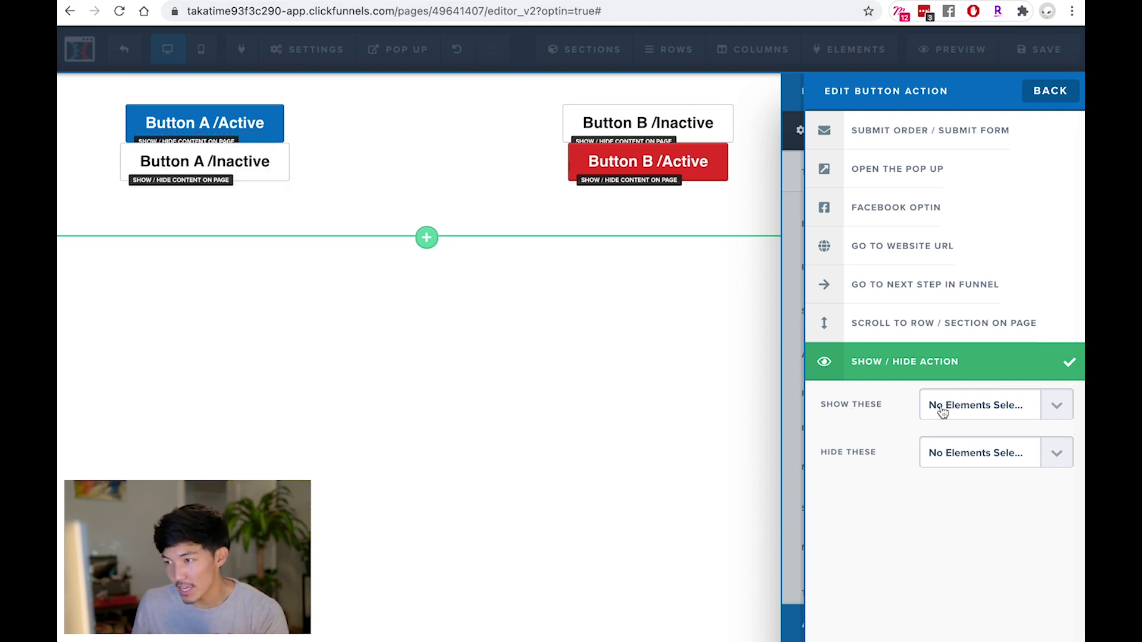
{"action": "left_click", "coordinate": [943, 410]}
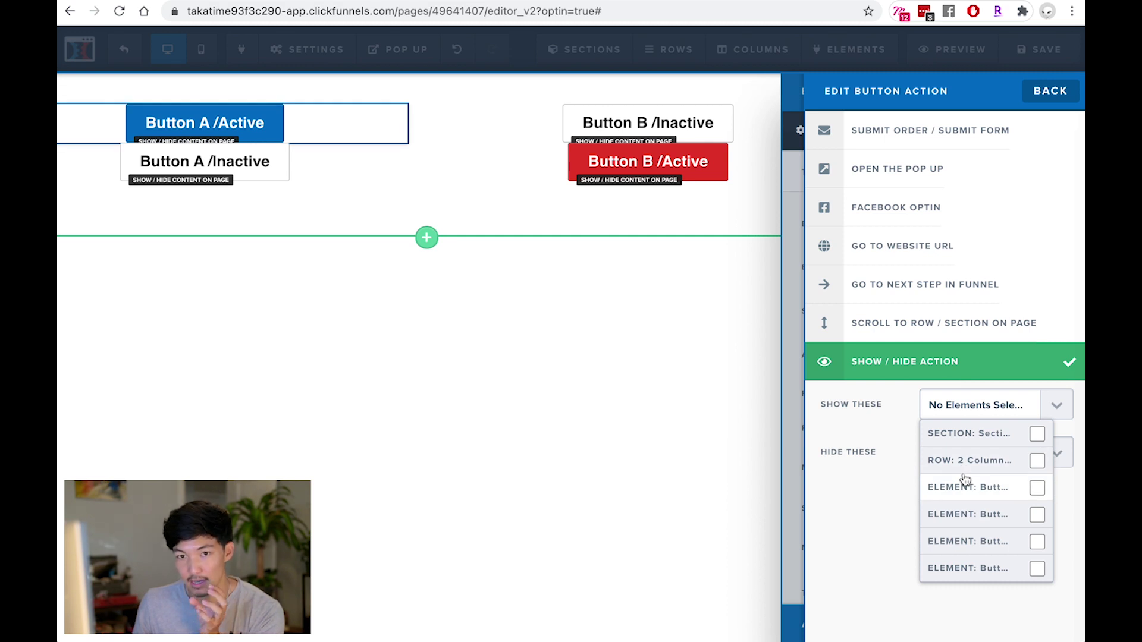
{"action": "left_click", "coordinate": [1004, 495]}
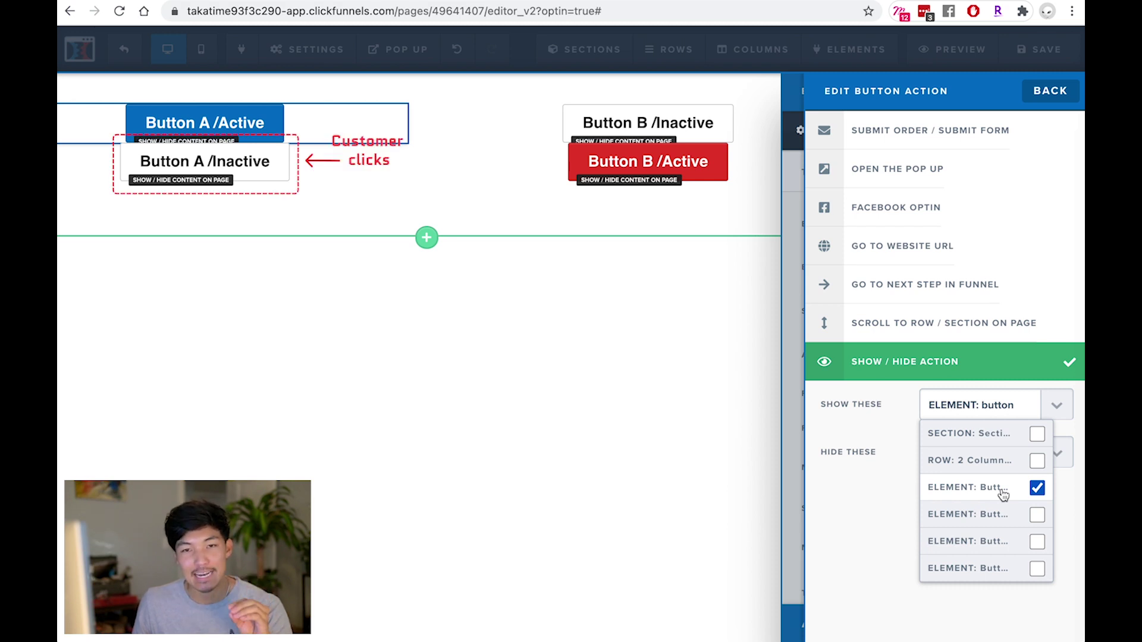
{"action": "left_click", "coordinate": [452, 1]}
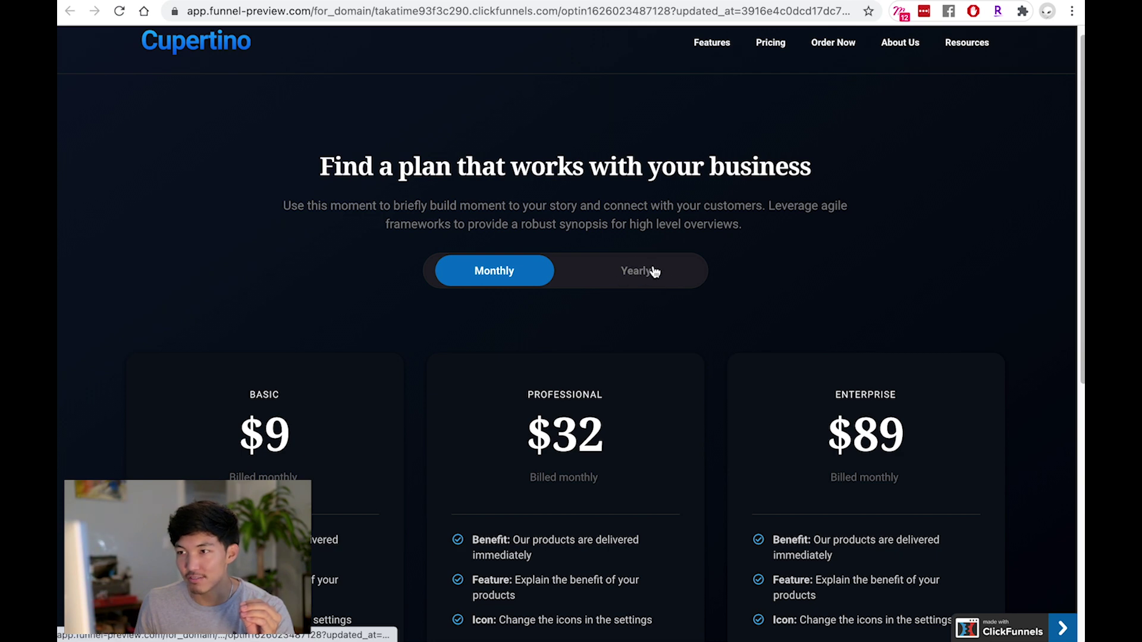
{"action": "left_click", "coordinate": [632, 273]}
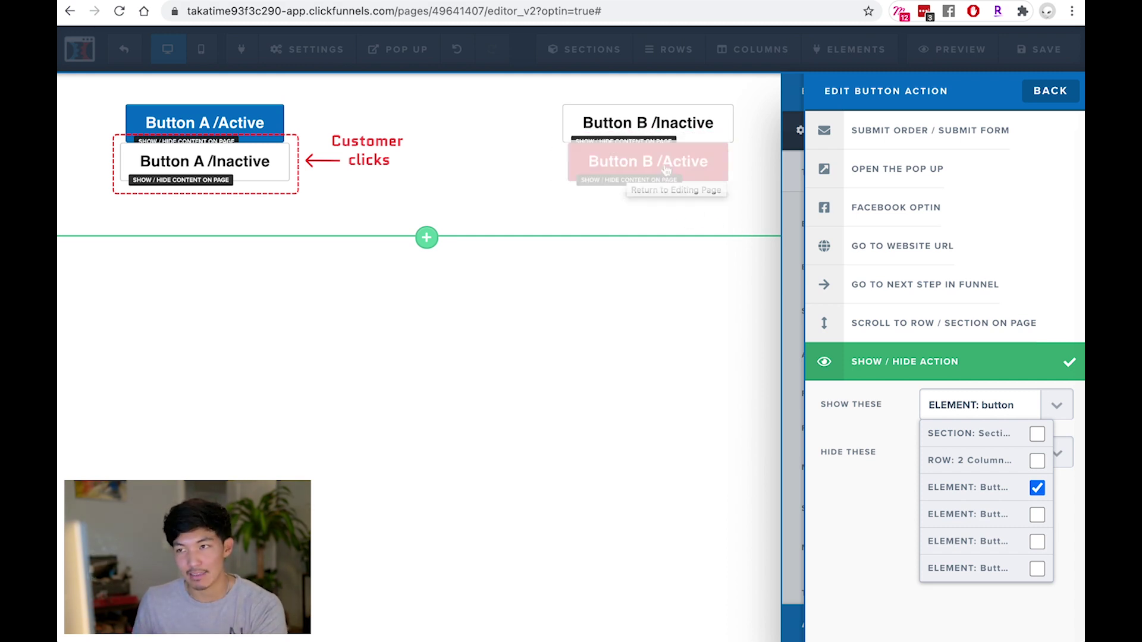
{"action": "left_click", "coordinate": [994, 544]}
{"action": "left_click", "coordinate": [888, 531]}
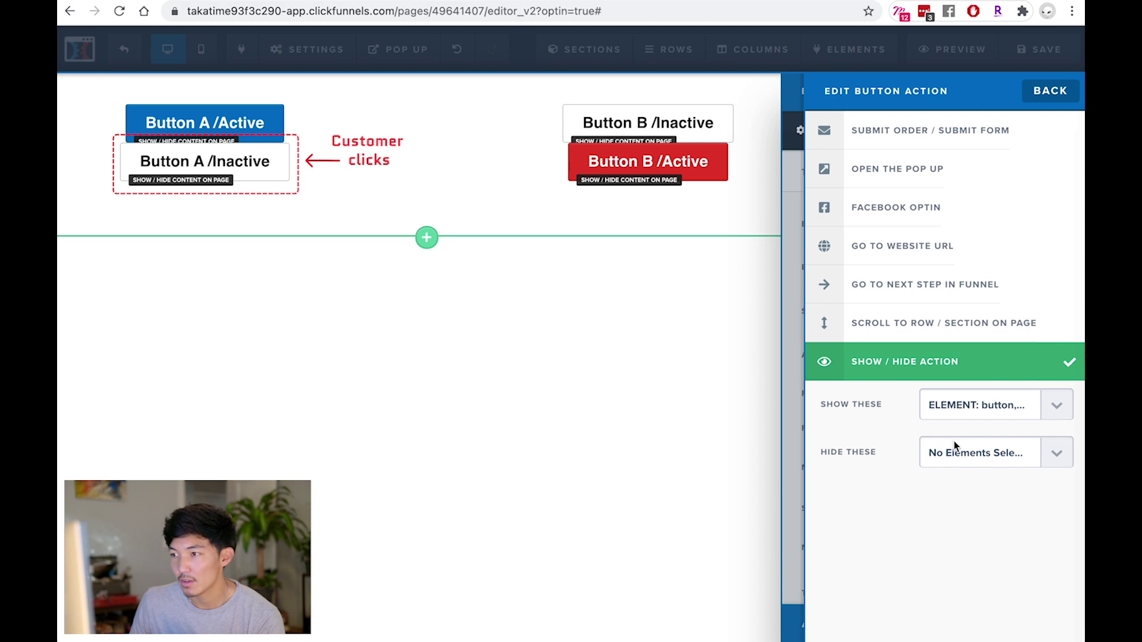
- Set it to hide the fourth and last button elements, then start Button B /Inactive's action
{"action": "left_click", "coordinate": [954, 443]}
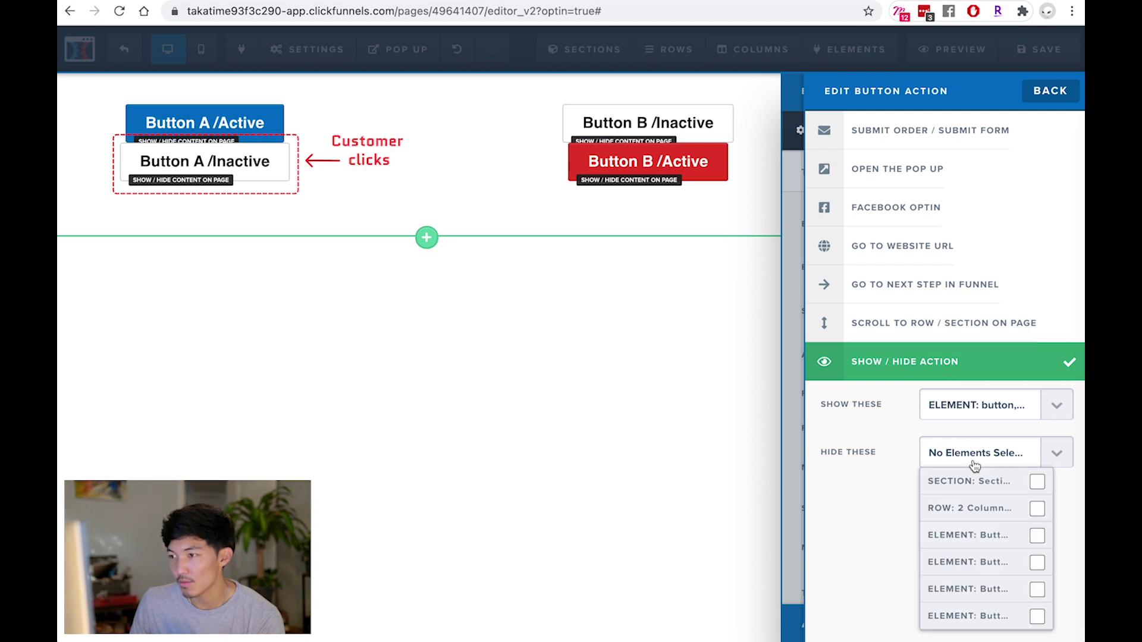
{"action": "left_click", "coordinate": [970, 564]}
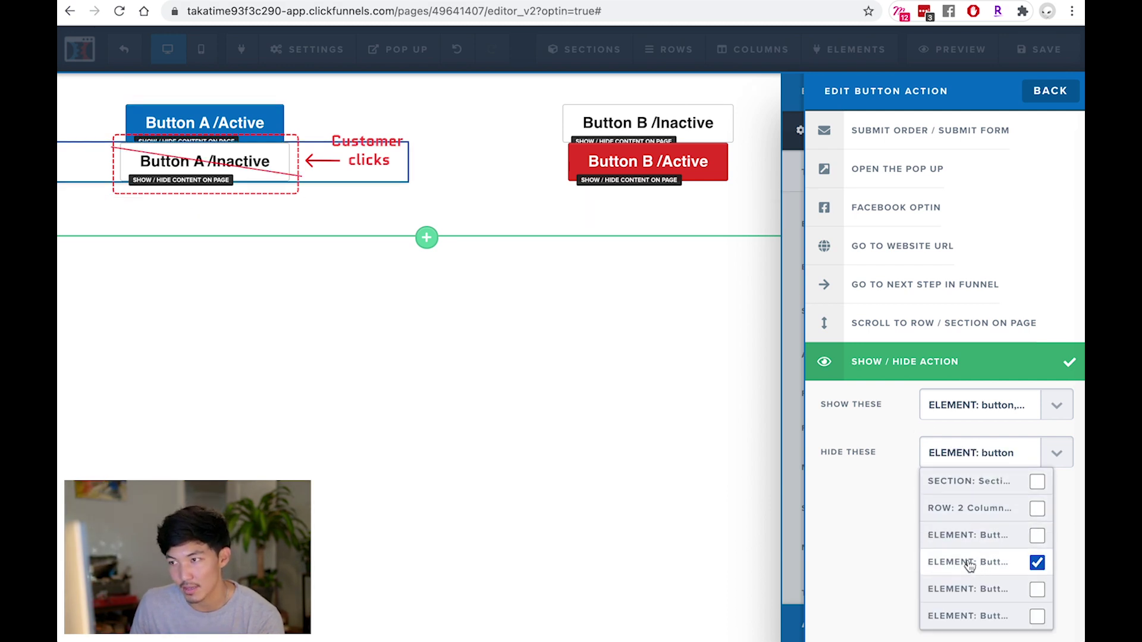
{"action": "left_click", "coordinate": [991, 619]}
{"action": "left_click", "coordinate": [1050, 90]}
{"action": "left_click", "coordinate": [1015, 229]}
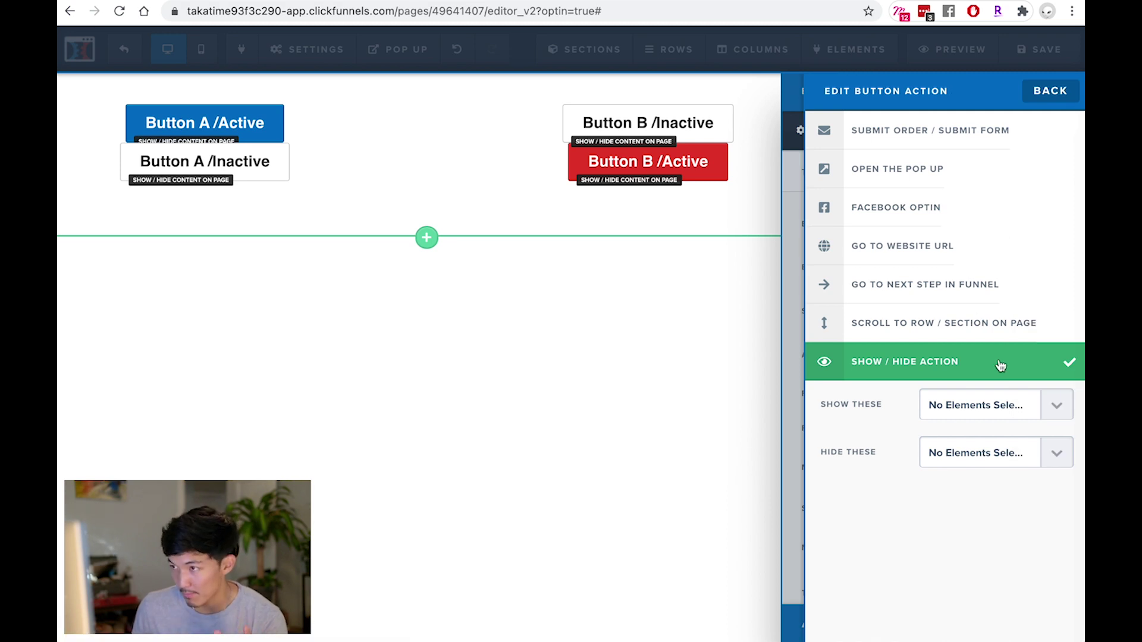
- Tick Button B /Active and Button A /Inactive to show, Button A /Active and Button B /Inactive to hide
{"action": "left_click", "coordinate": [1011, 409]}
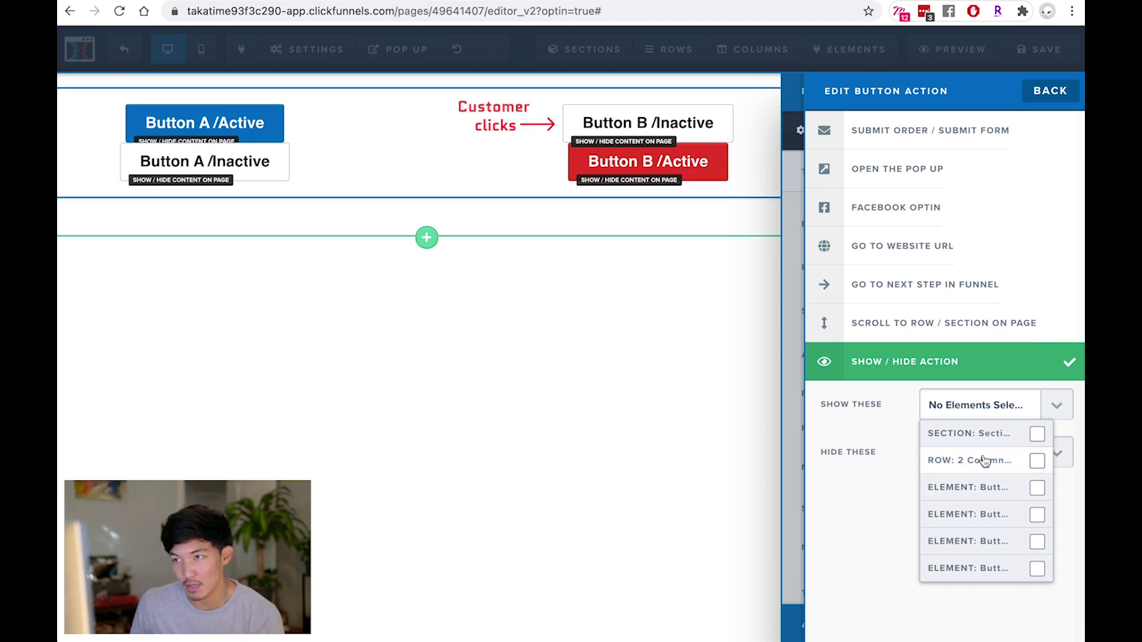
{"action": "left_click", "coordinate": [988, 566]}
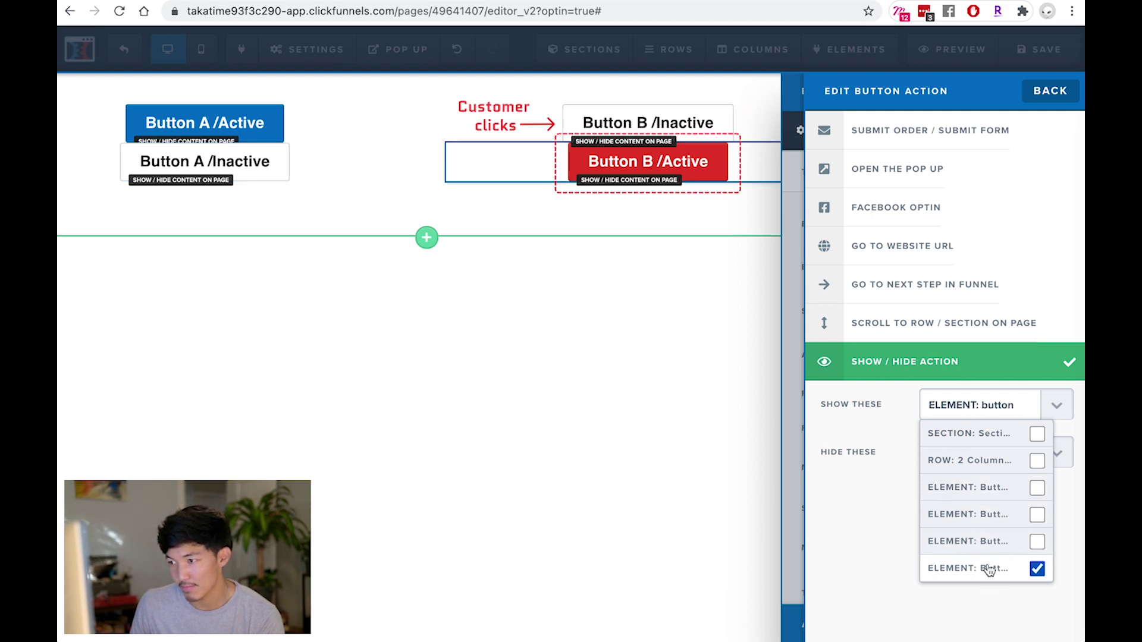
{"action": "left_click", "coordinate": [1013, 523]}
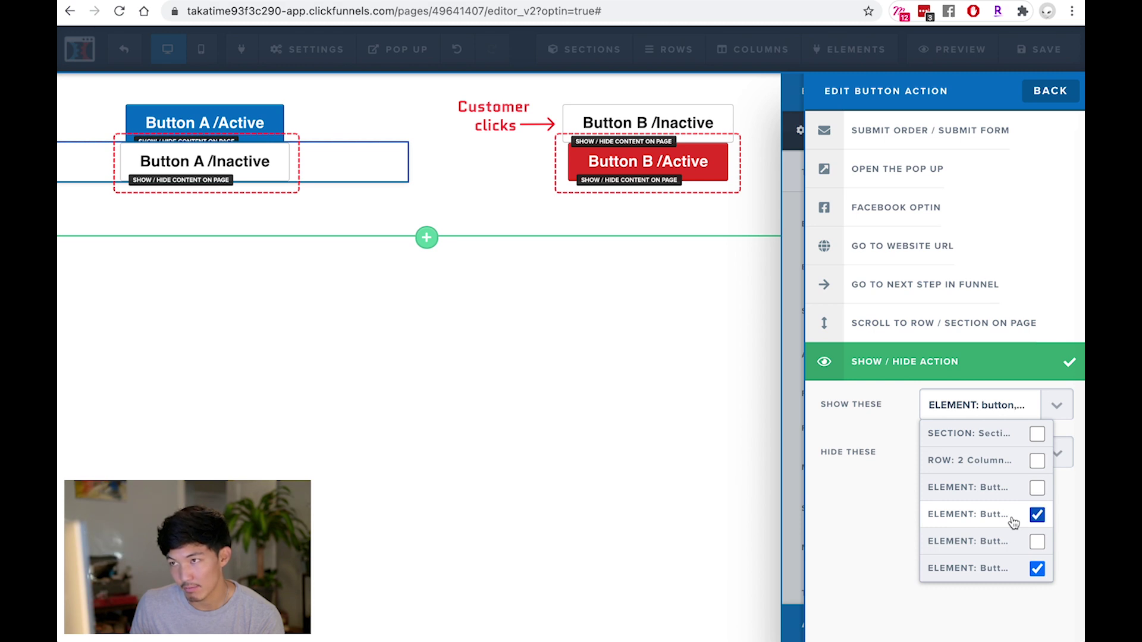
{"action": "left_click", "coordinate": [867, 465]}
{"action": "left_click", "coordinate": [967, 458]}
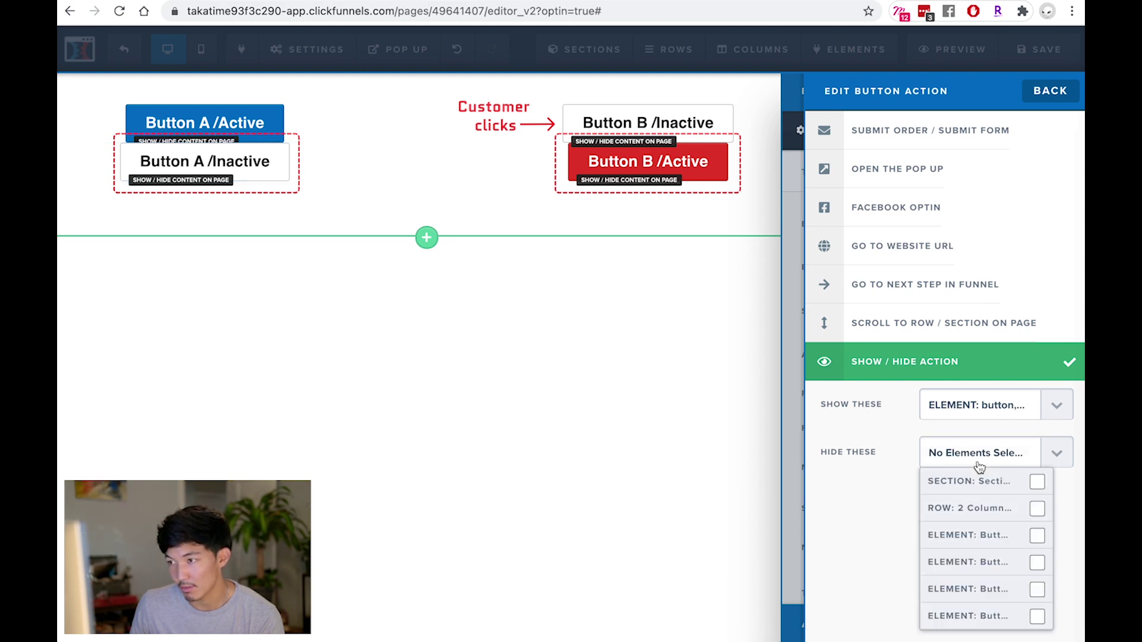
{"action": "left_click", "coordinate": [988, 536]}
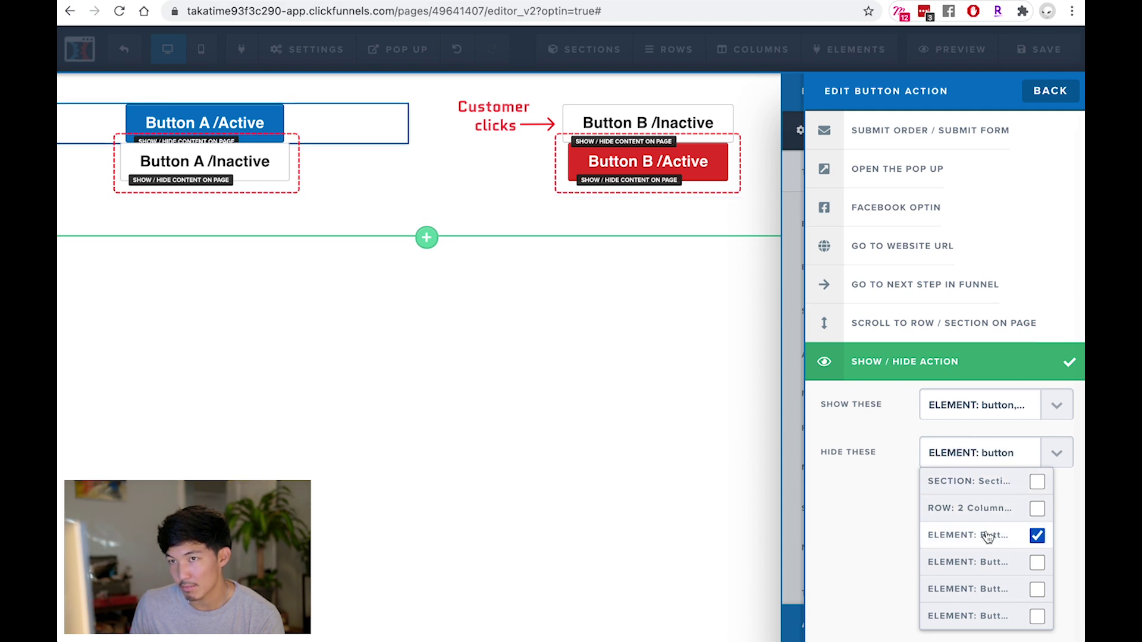
{"action": "left_click", "coordinate": [992, 591]}
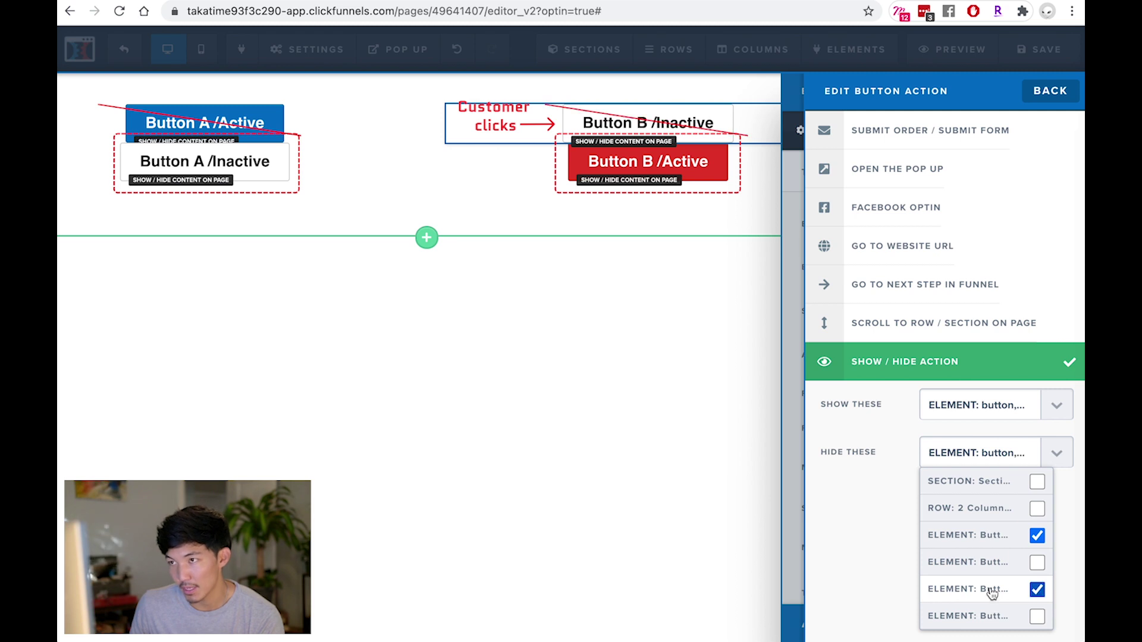
{"action": "left_click", "coordinate": [773, 333]}
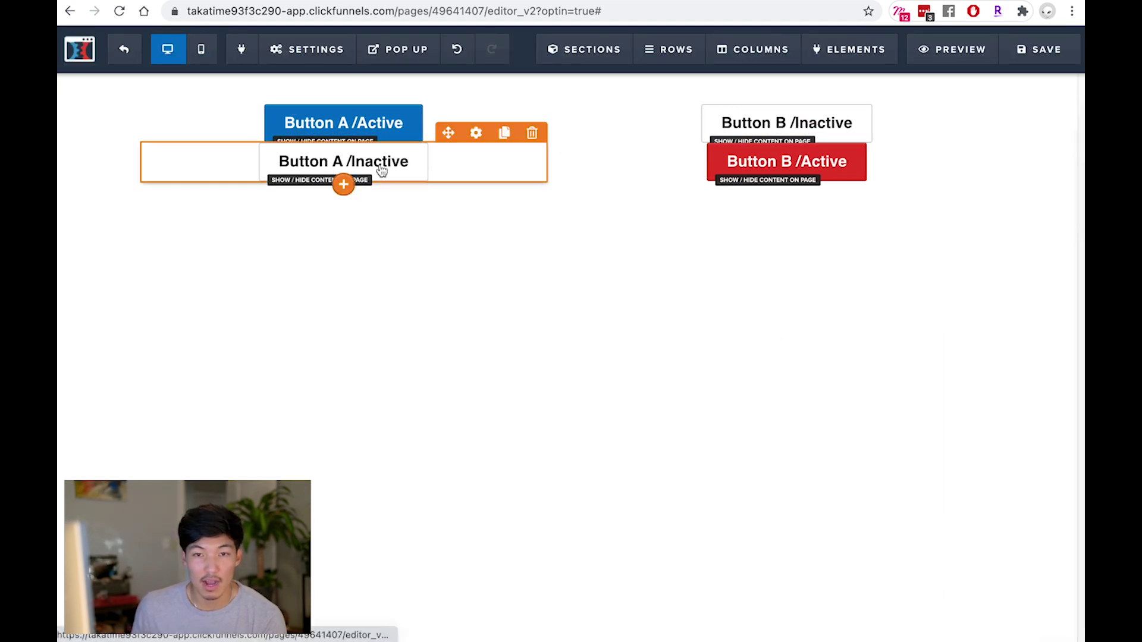
- Hide Button A /Inactive and Button B /Active, leaving Button A /Active and Button B /Inactive visible
{"action": "left_click", "coordinate": [476, 134]}
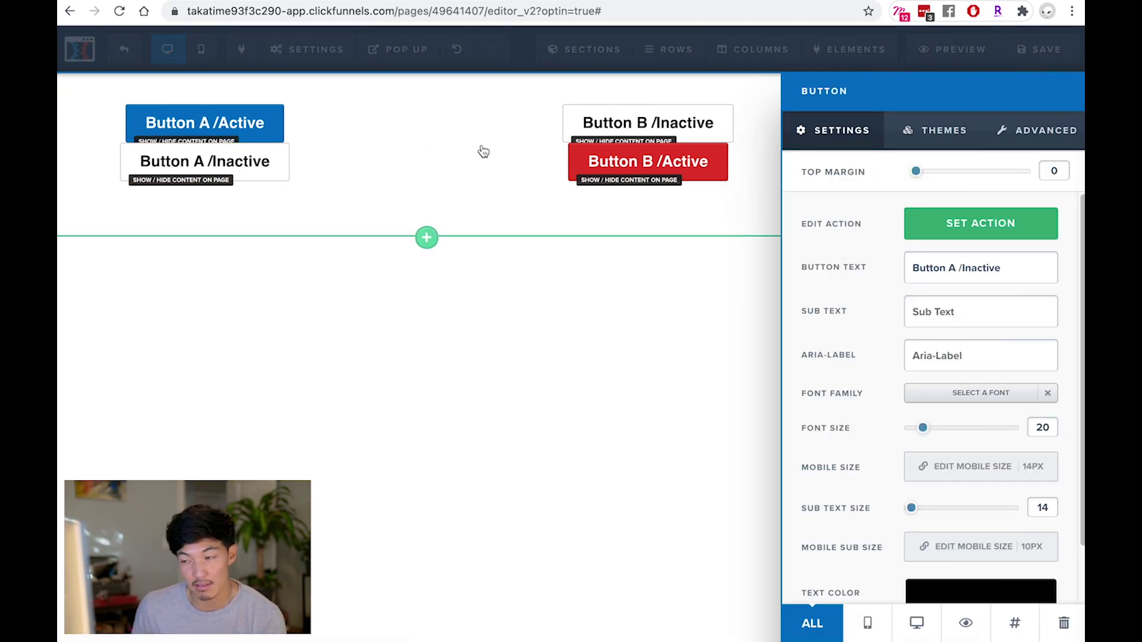
{"action": "left_click", "coordinate": [954, 623]}
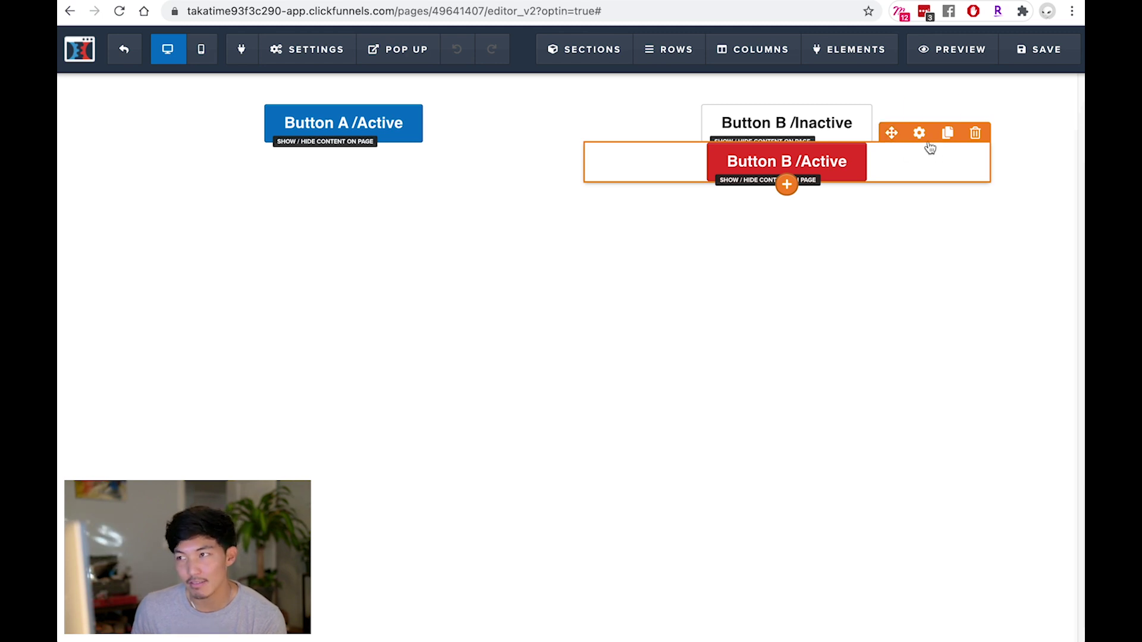
{"action": "left_click", "coordinate": [921, 134]}
{"action": "left_click", "coordinate": [968, 619]}
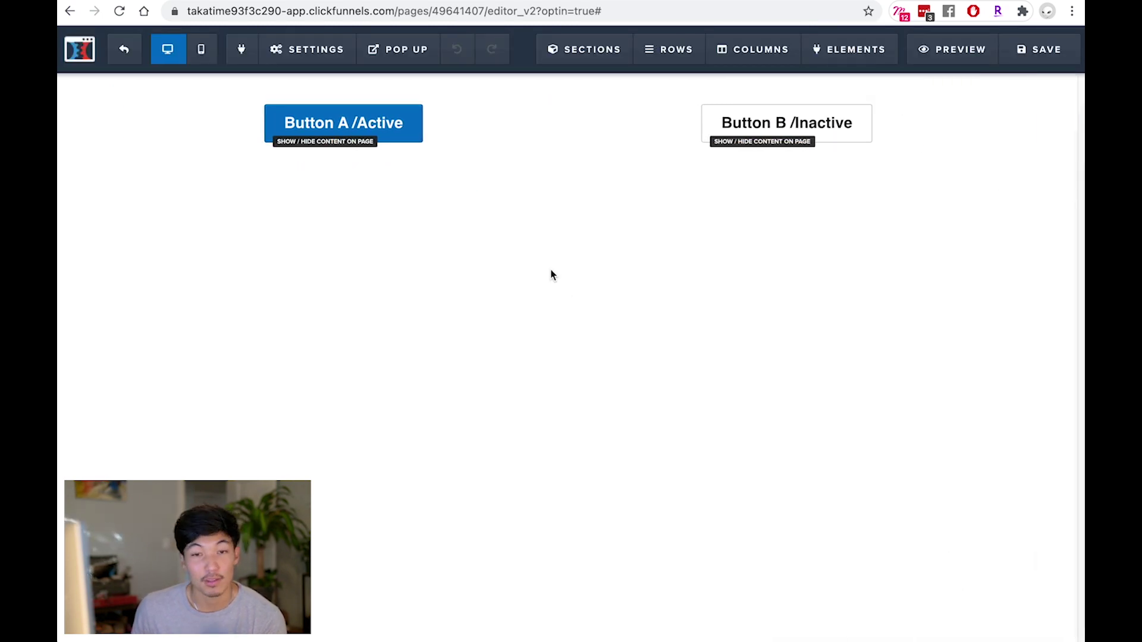
- Save the page and open it in preview
{"action": "left_click", "coordinate": [1045, 63]}
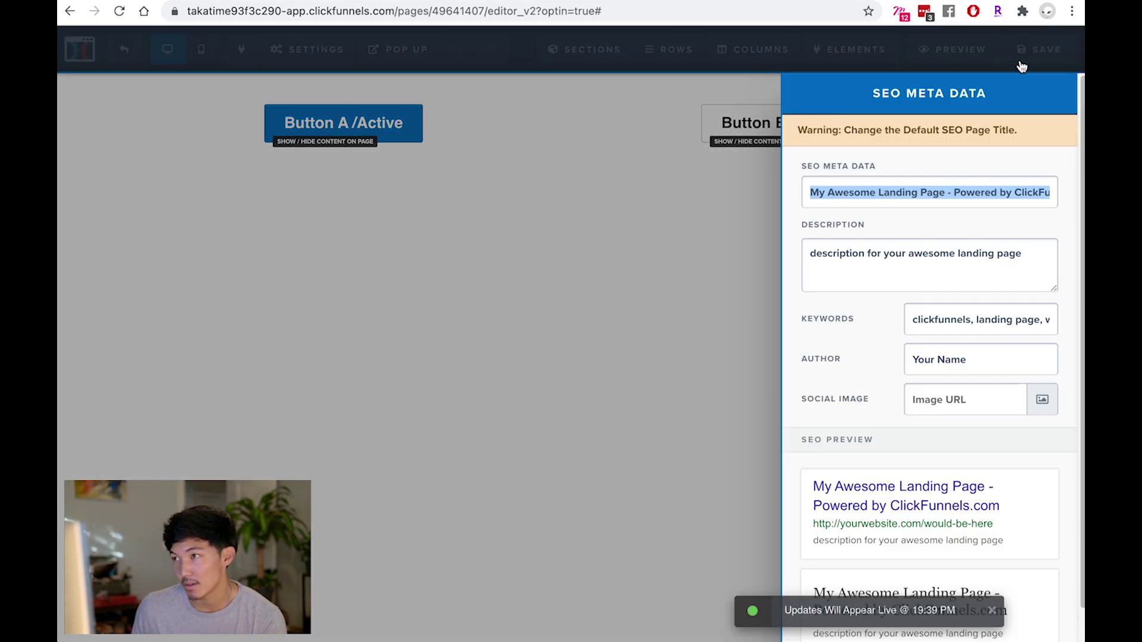
{"action": "left_click", "coordinate": [976, 55]}
{"action": "left_click", "coordinate": [976, 55]}
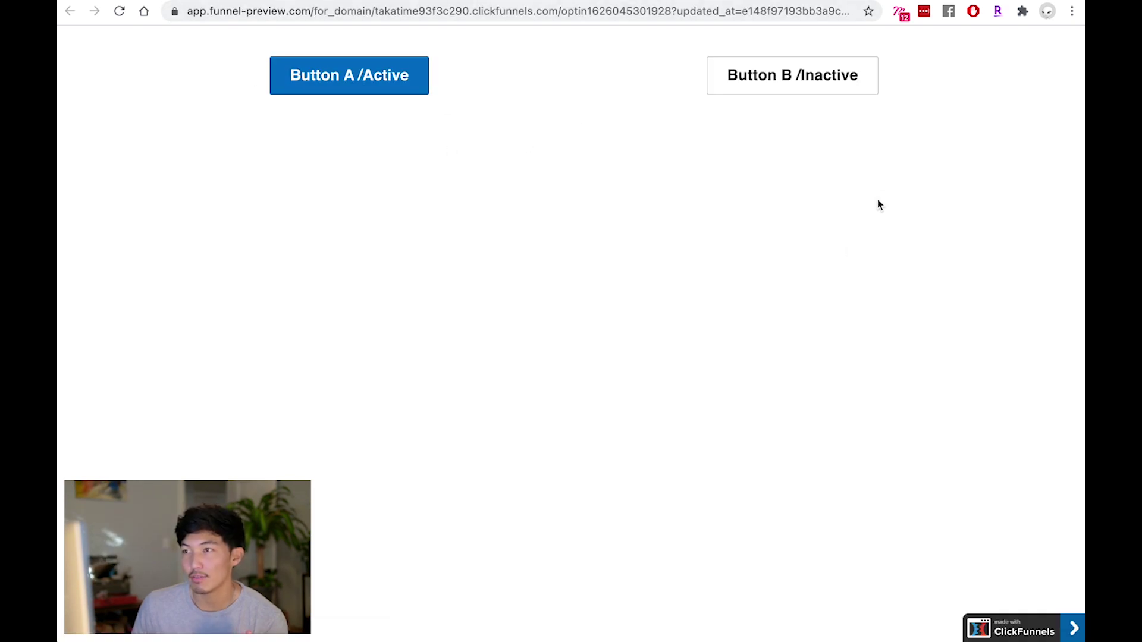
- Alternate between Button B and Button A in the preview to confirm the states swap, then close it
{"action": "left_click", "coordinate": [813, 87]}
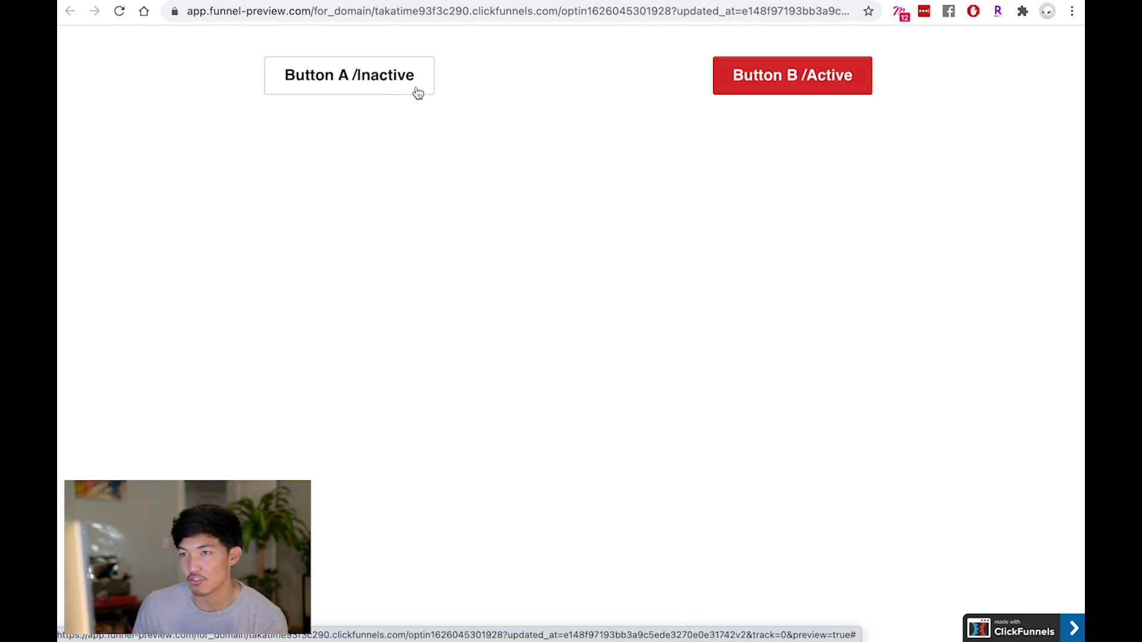
{"action": "left_click", "coordinate": [412, 89]}
{"action": "left_click", "coordinate": [822, 95]}
{"action": "left_click", "coordinate": [300, 91]}
{"action": "left_click", "coordinate": [744, 89]}
{"action": "left_click", "coordinate": [354, 84]}
{"action": "left_click", "coordinate": [729, 86]}
{"action": "left_click", "coordinate": [401, 72]}
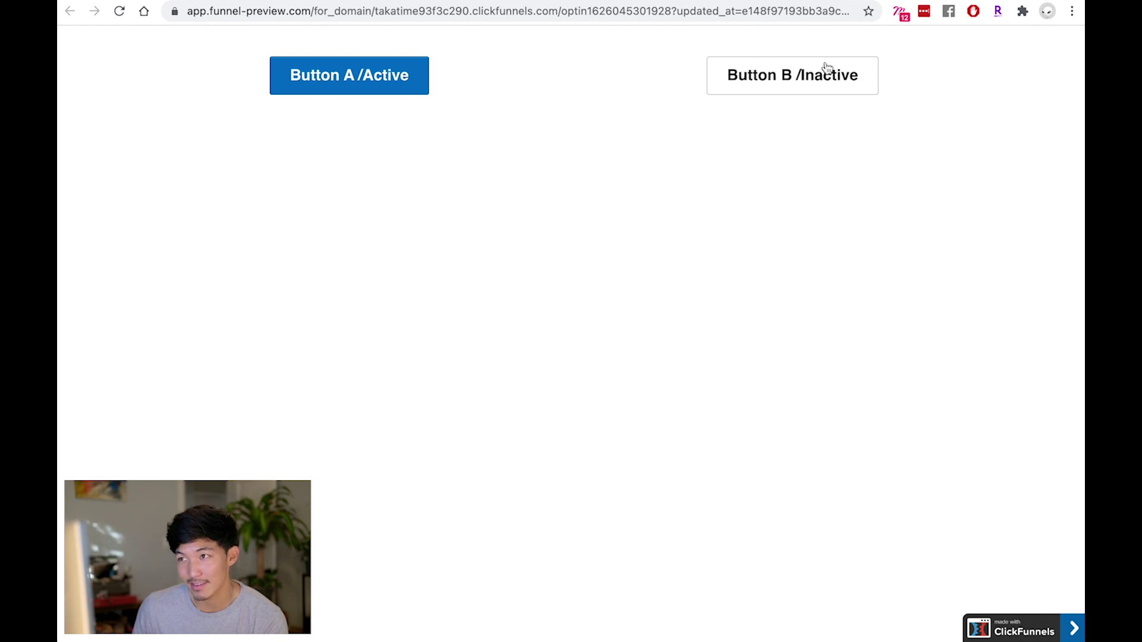
{"action": "left_click", "coordinate": [732, 74]}
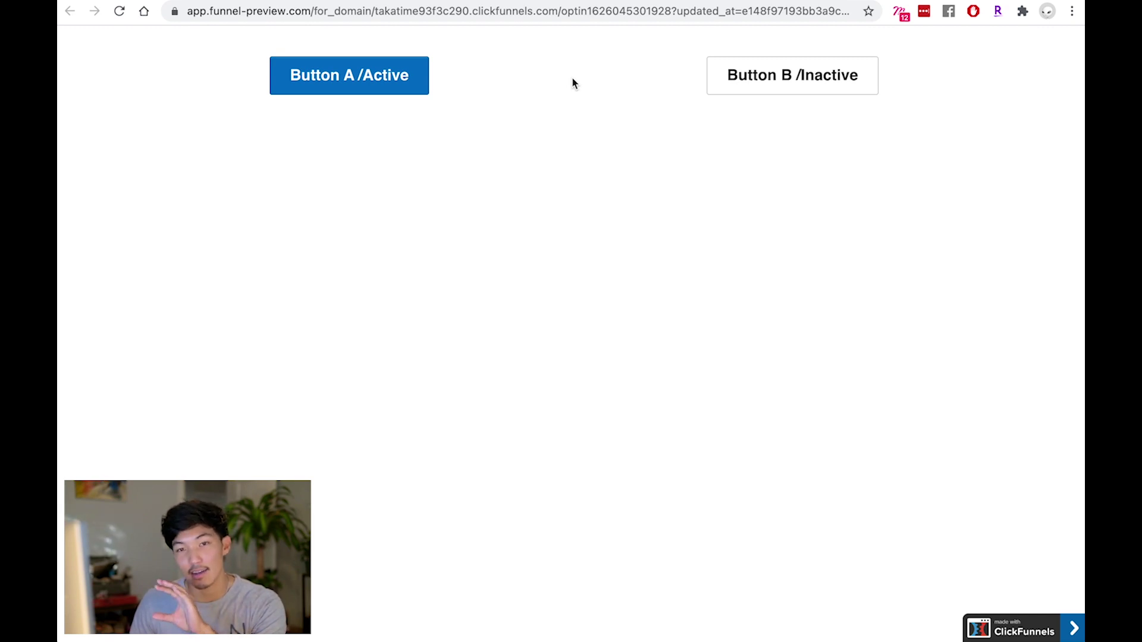
{"action": "key", "text": "super+w"}
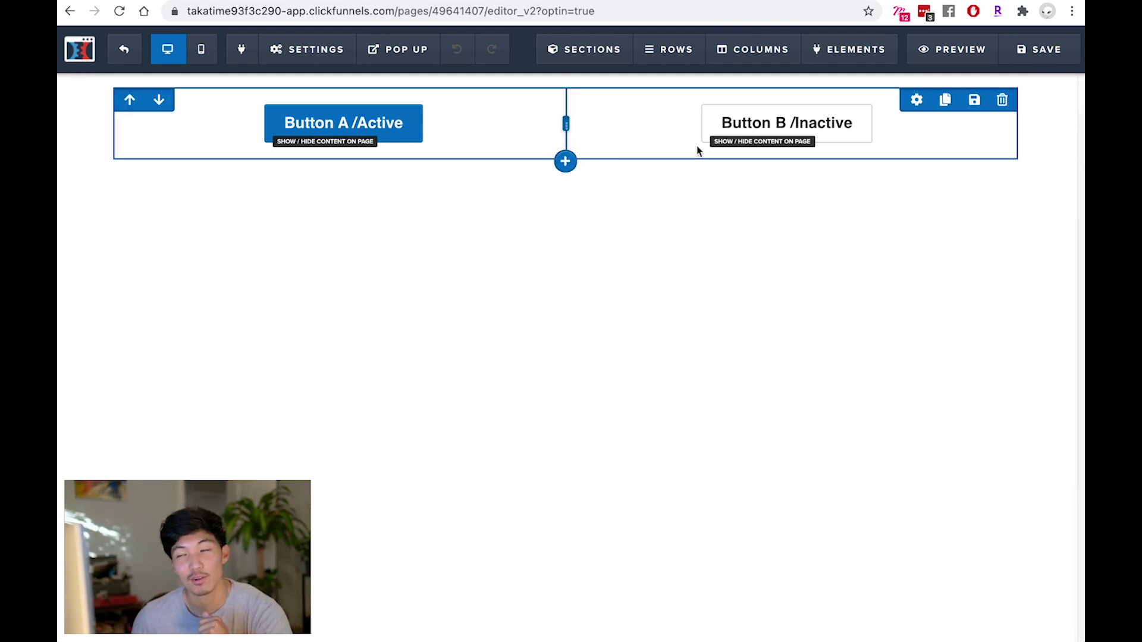
- Check the reference site's plans page, then open the two-button row's settings
{"action": "key", "text": "ctrl+Tab"}
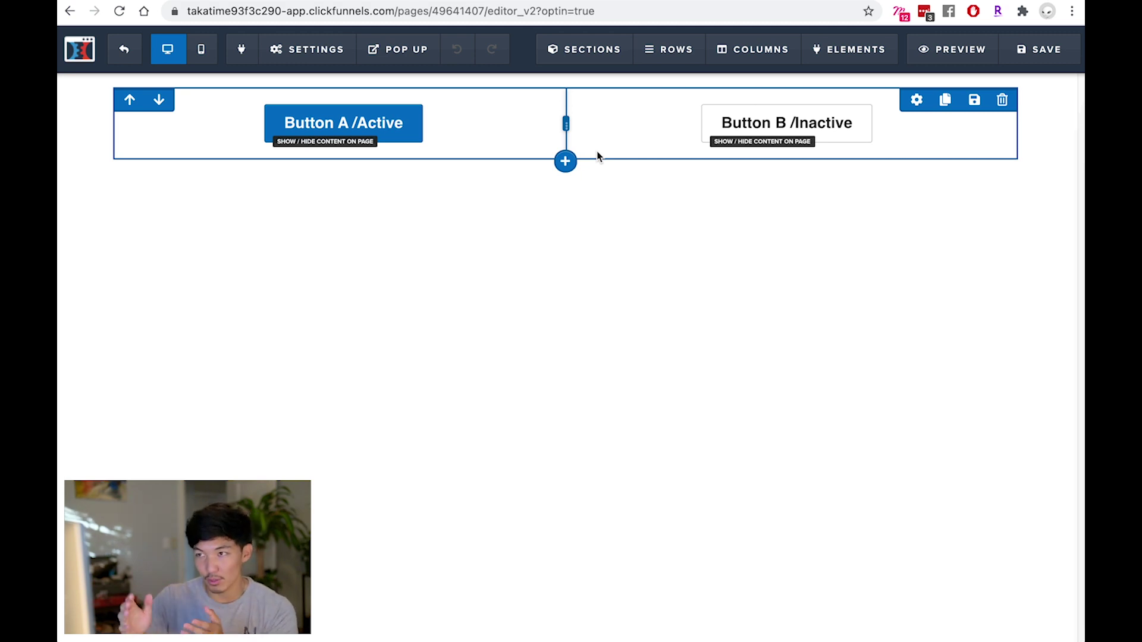
{"action": "left_click", "coordinate": [597, 157]}
- Set the button row width to 50% and give it a full 1px border
{"action": "double_click", "coordinate": [1036, 416]}
{"action": "type", "text": "50"}
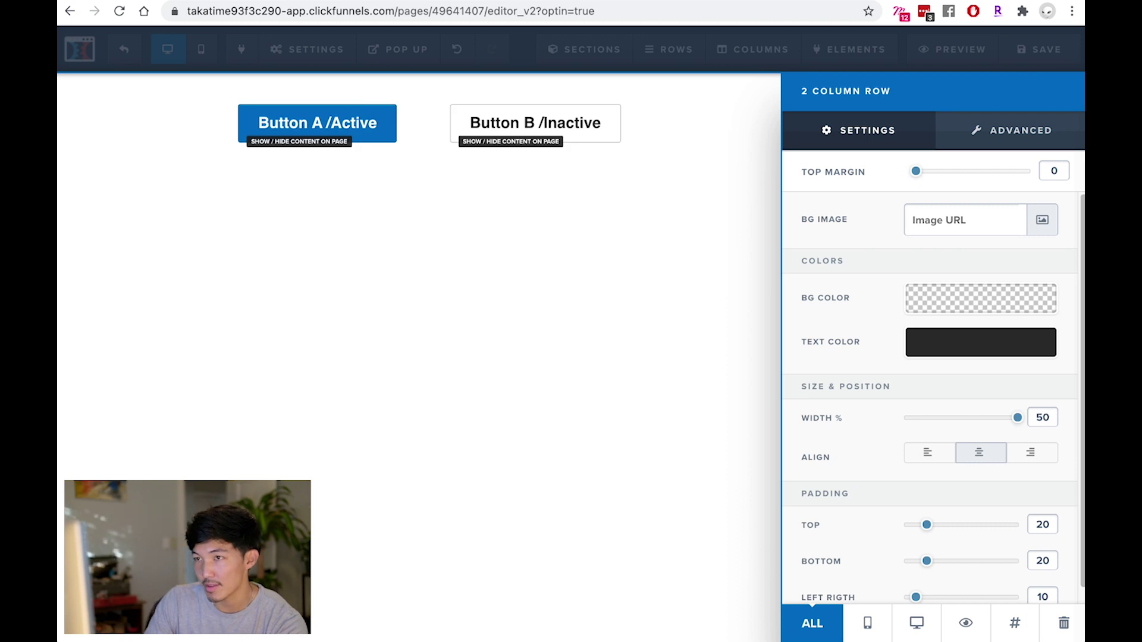
{"action": "left_click", "coordinate": [1019, 149]}
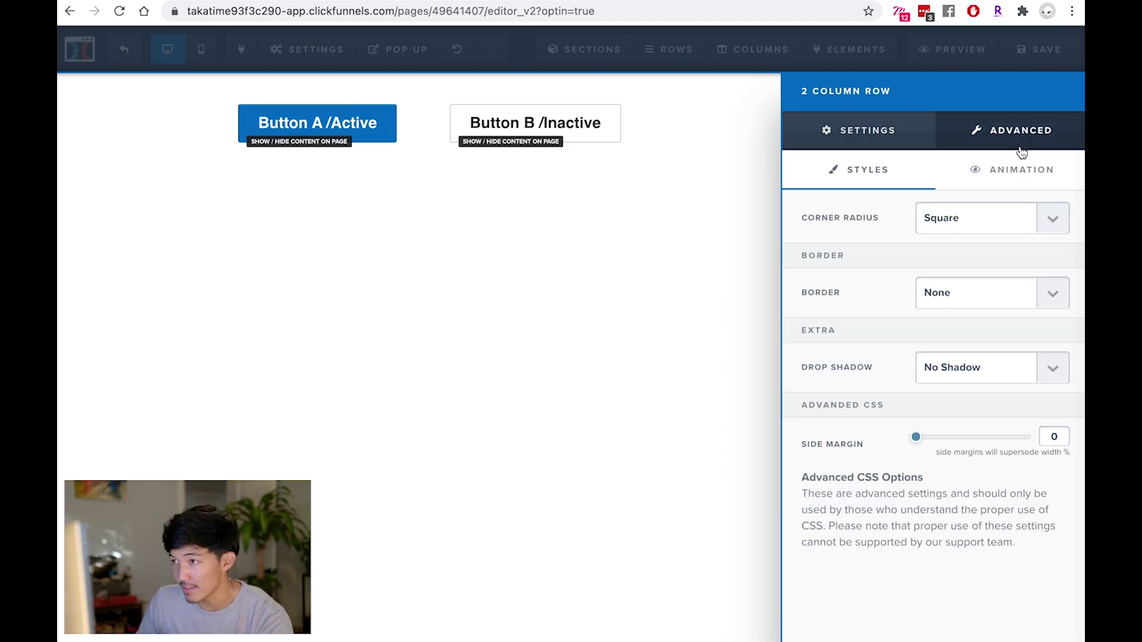
{"action": "left_click", "coordinate": [972, 292]}
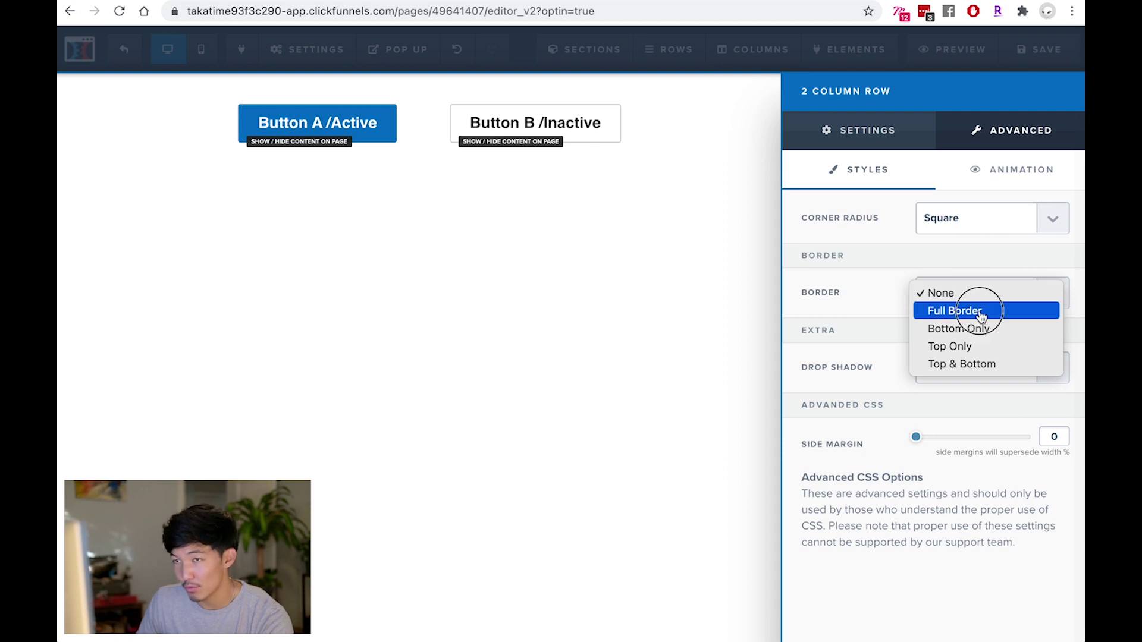
{"action": "left_click", "coordinate": [954, 312]}
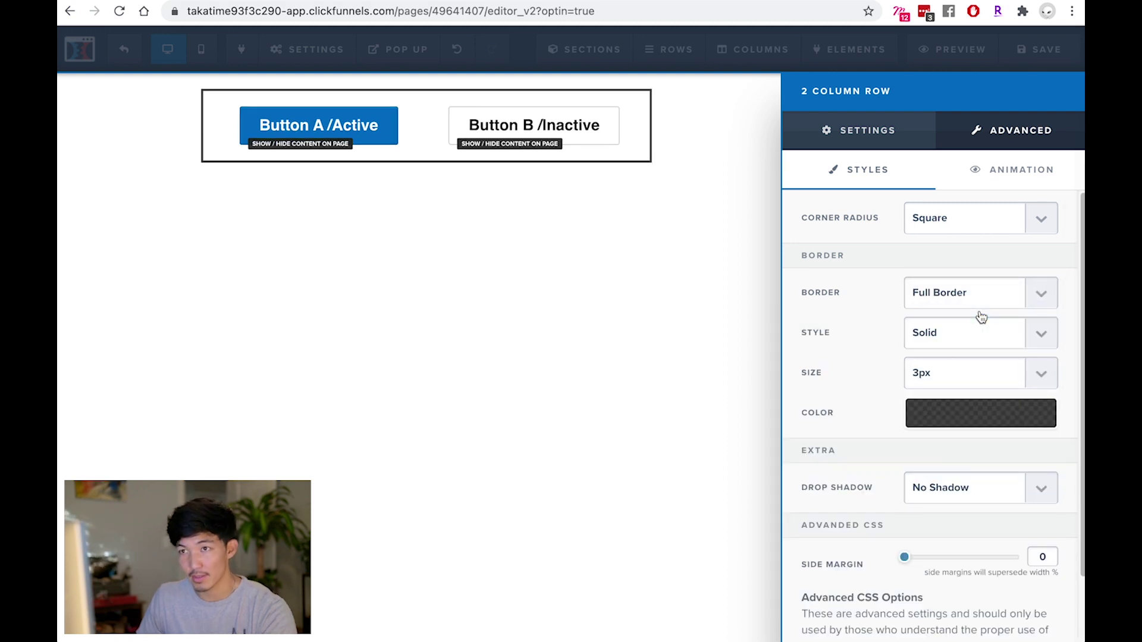
{"action": "left_click", "coordinate": [963, 378]}
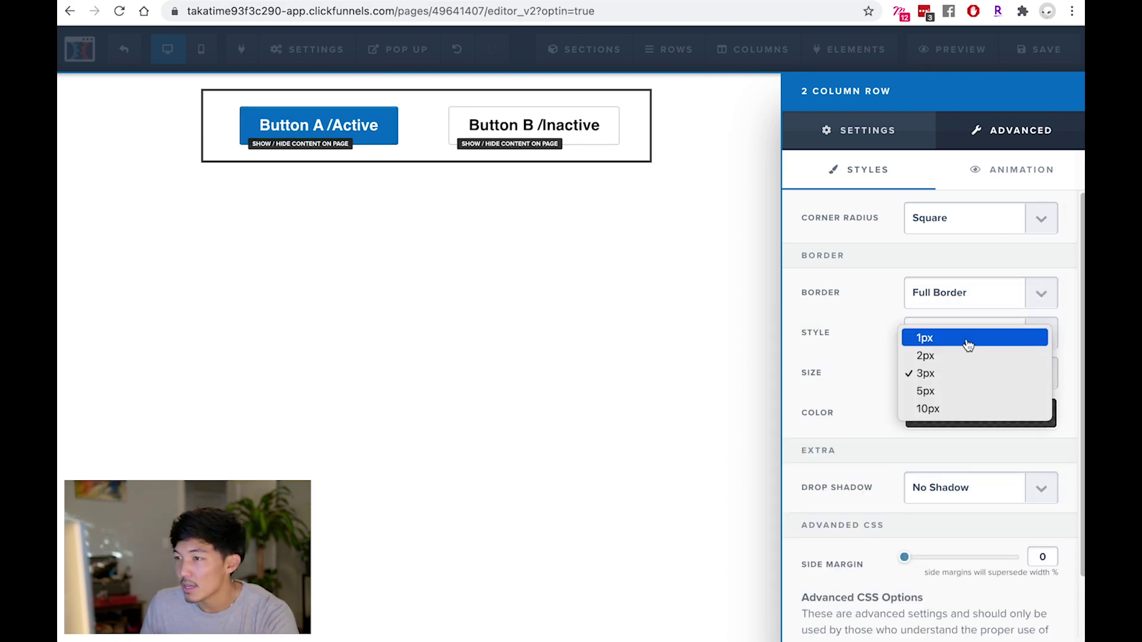
{"action": "left_click", "coordinate": [969, 345]}
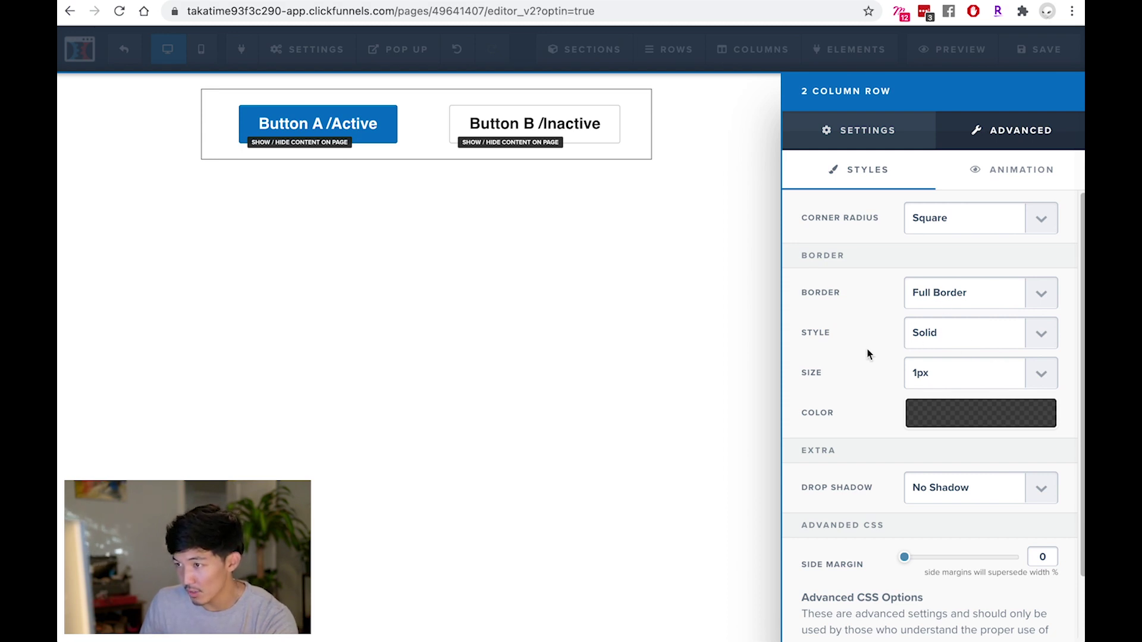
- Make the row border pale grey and round its corners by 5px
{"action": "left_click", "coordinate": [933, 428]}
{"action": "mouse_move", "coordinate": [940, 518]}
{"action": "left_mouse_down"}
{"action": "mouse_move", "coordinate": [900, 485]}
{"action": "mouse_move", "coordinate": [897, 447]}
{"action": "mouse_move", "coordinate": [897, 471]}
{"action": "left_mouse_up"}
{"action": "left_click", "coordinate": [839, 282]}
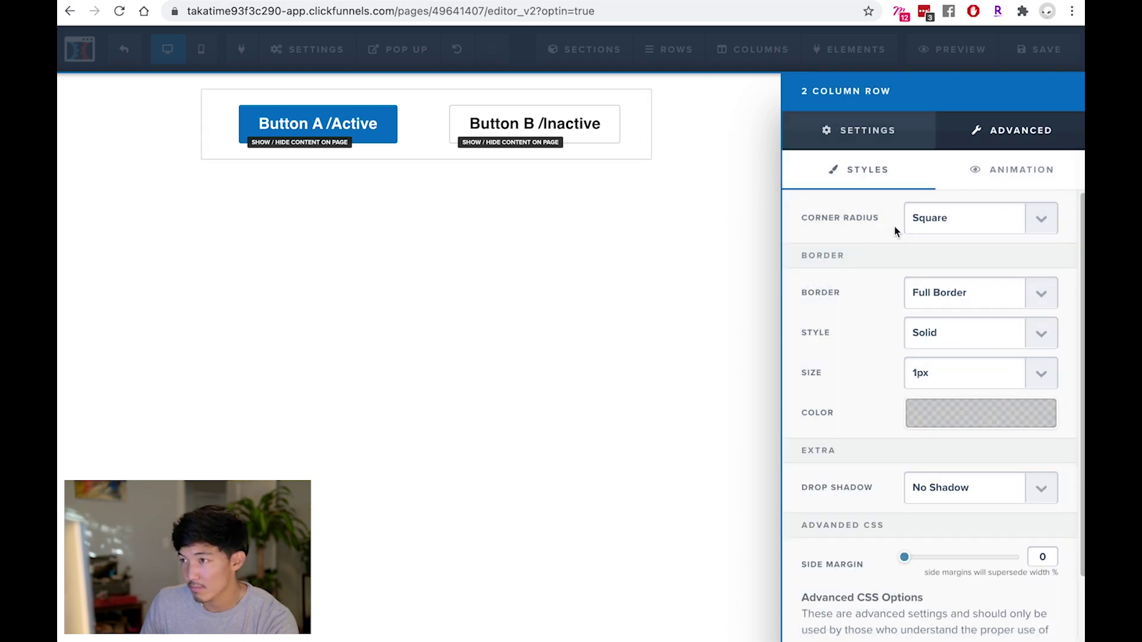
{"action": "left_click", "coordinate": [974, 217]}
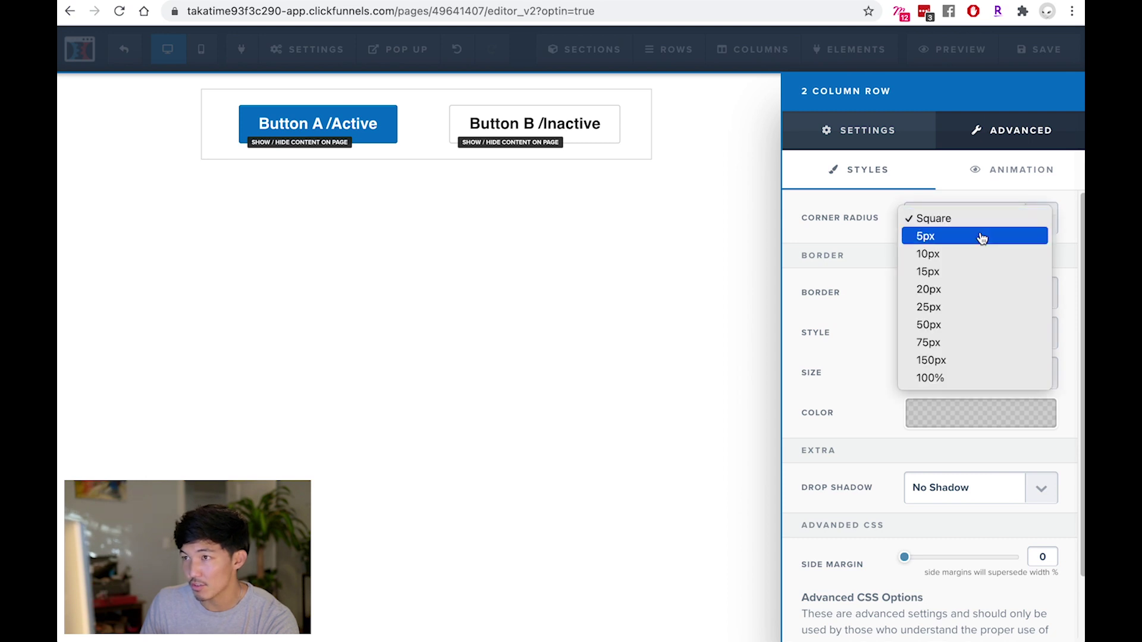
{"action": "left_click", "coordinate": [981, 237]}
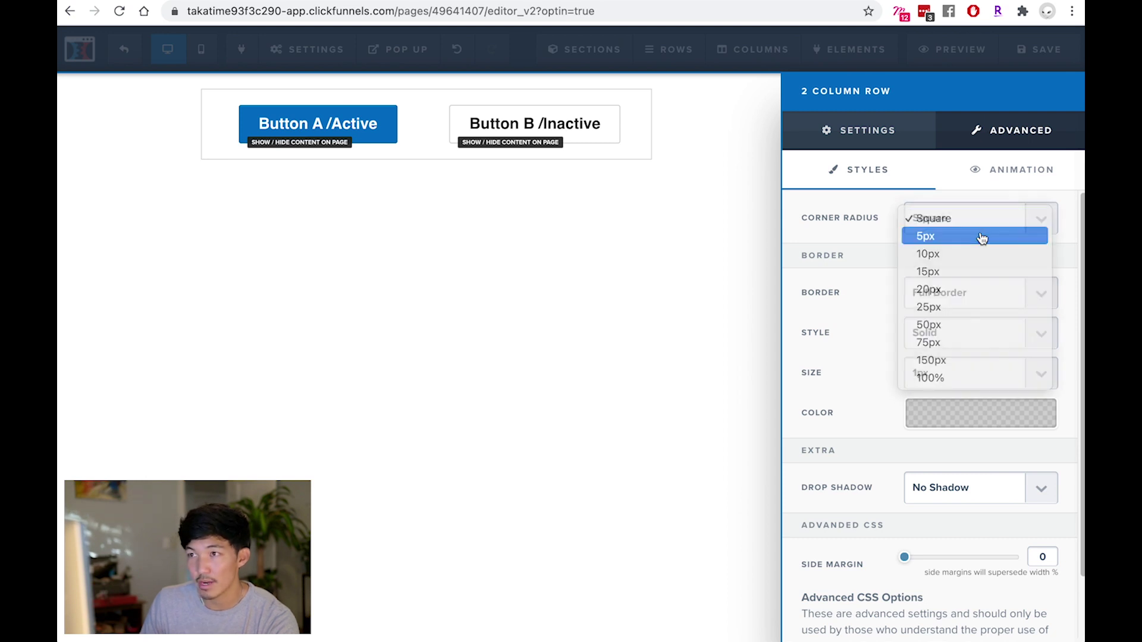
{"action": "left_click", "coordinate": [467, 159]}
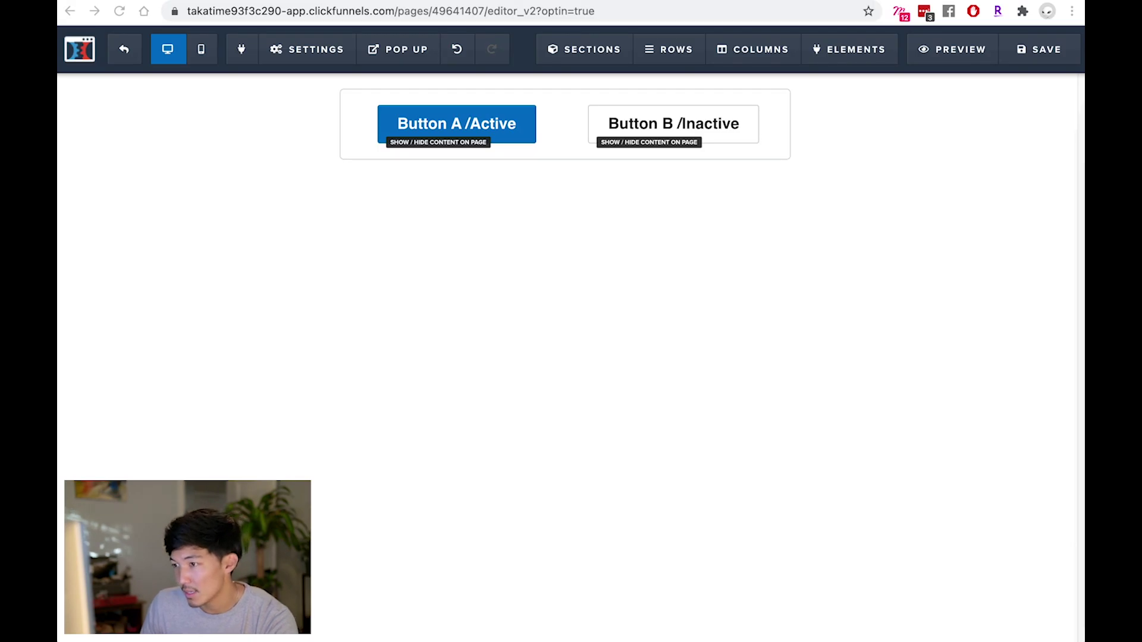
- Give the button row a faint grey background
{"action": "left_click", "coordinate": [690, 102]}
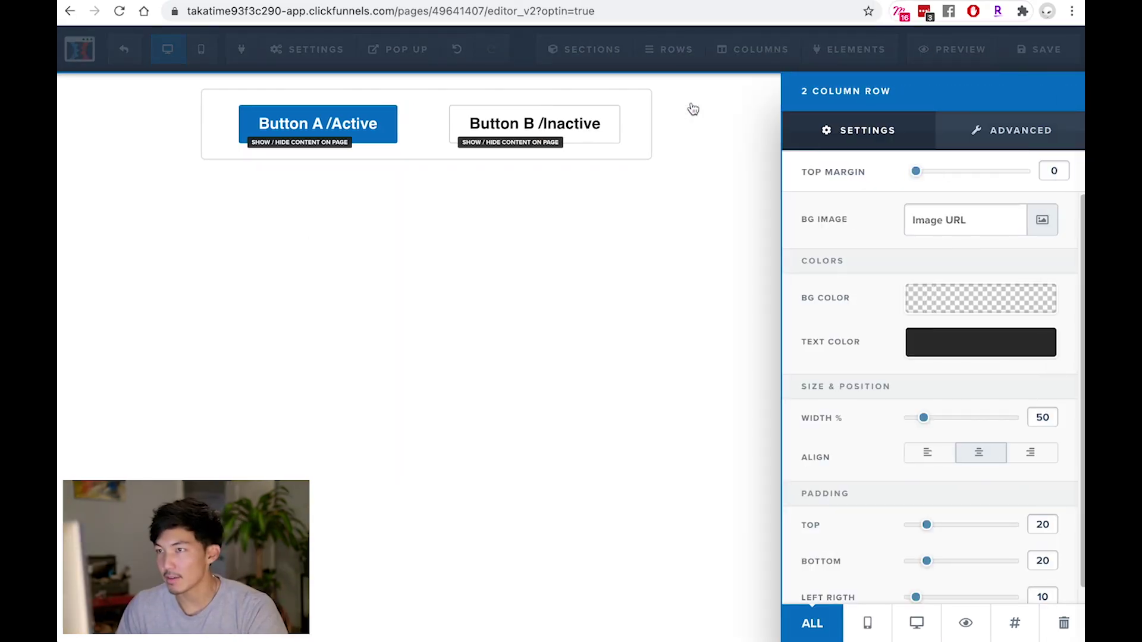
{"action": "left_click", "coordinate": [914, 301]}
{"action": "left_click_drag", "start_coordinate": [928, 458], "coordinate": [931, 464]}
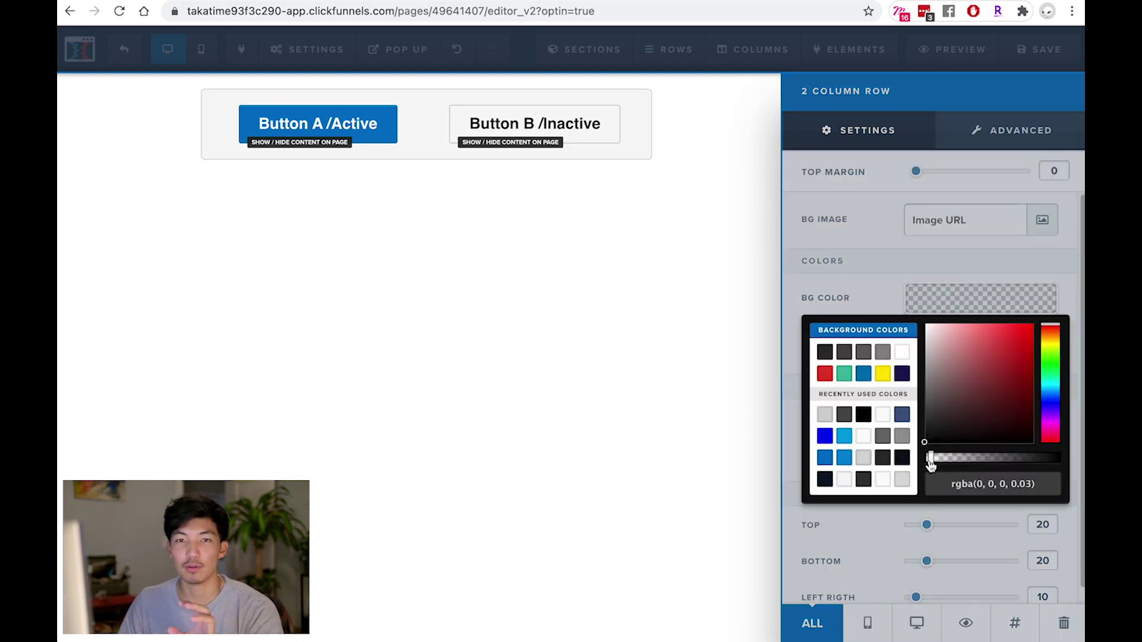
{"action": "left_click", "coordinate": [882, 309]}
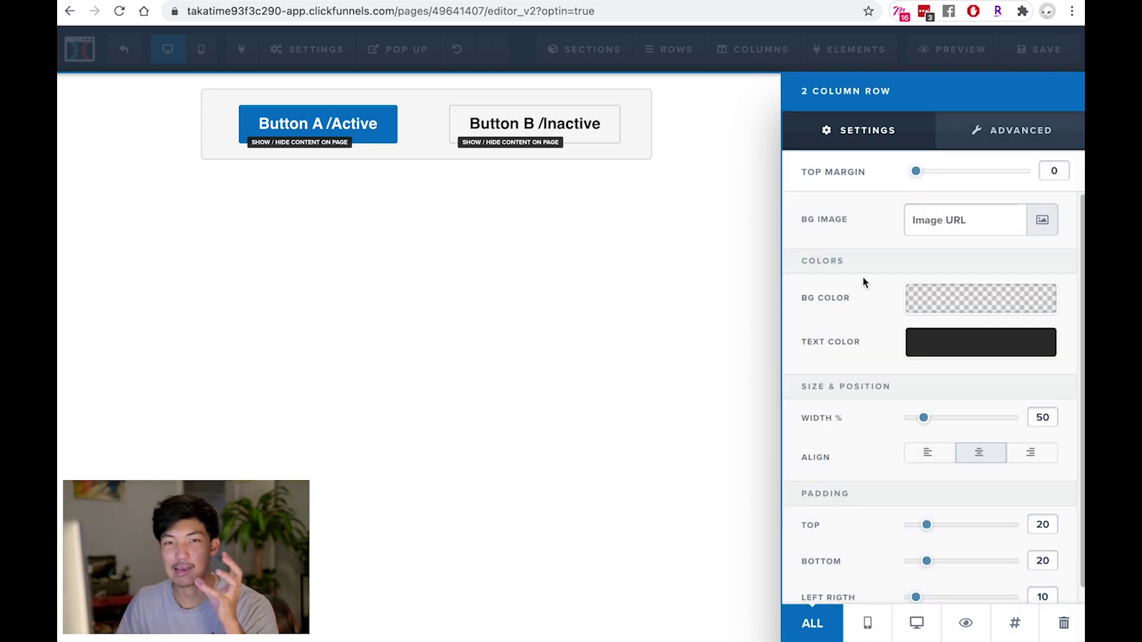
- Set the row padding to 5 top, 5 bottom and 0 left/right
{"action": "scroll", "coordinate": [982, 464], "scroll_direction": "down", "scroll_amount": 1}
{"action": "left_click", "coordinate": [1031, 506]}
{"action": "double_click", "coordinate": [1031, 507]}
{"action": "type", "text": "5"}
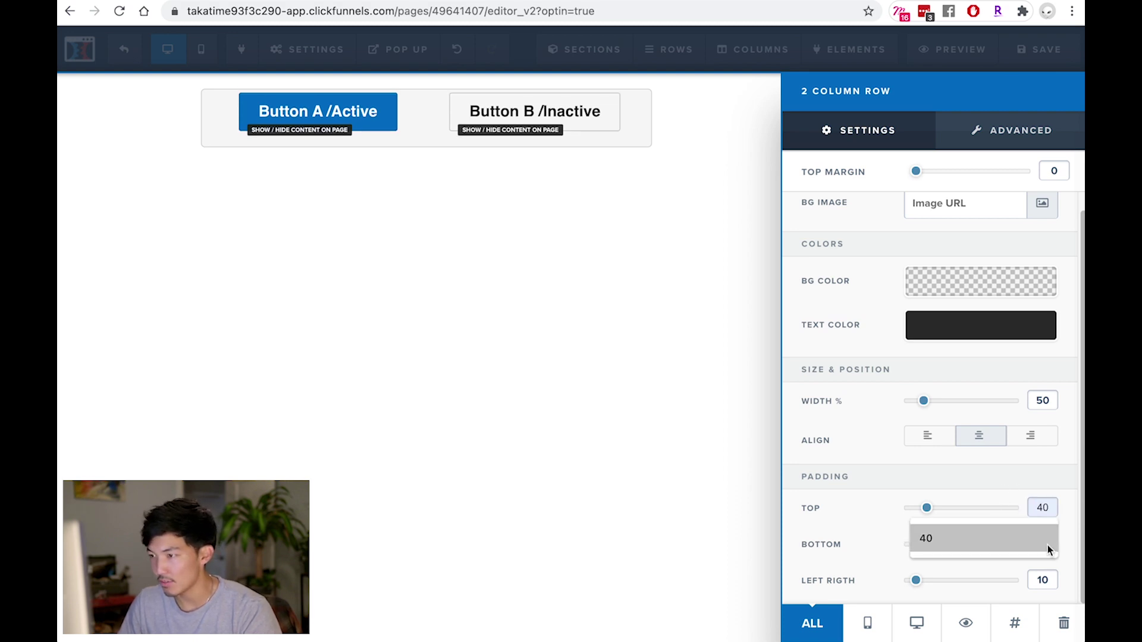
{"action": "left_click", "coordinate": [1065, 543]}
{"action": "double_click", "coordinate": [1047, 544]}
{"action": "type", "text": "5"}
{"action": "left_click", "coordinate": [1073, 545]}
{"action": "double_click", "coordinate": [1045, 581]}
{"action": "type", "text": "0"}
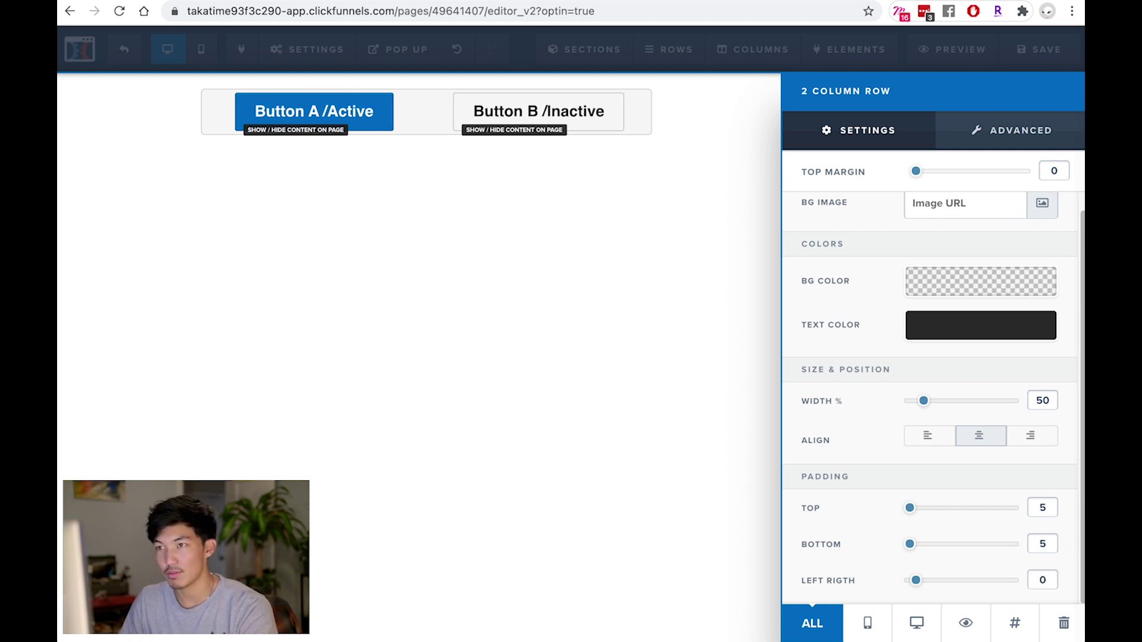
{"action": "left_click", "coordinate": [986, 147]}
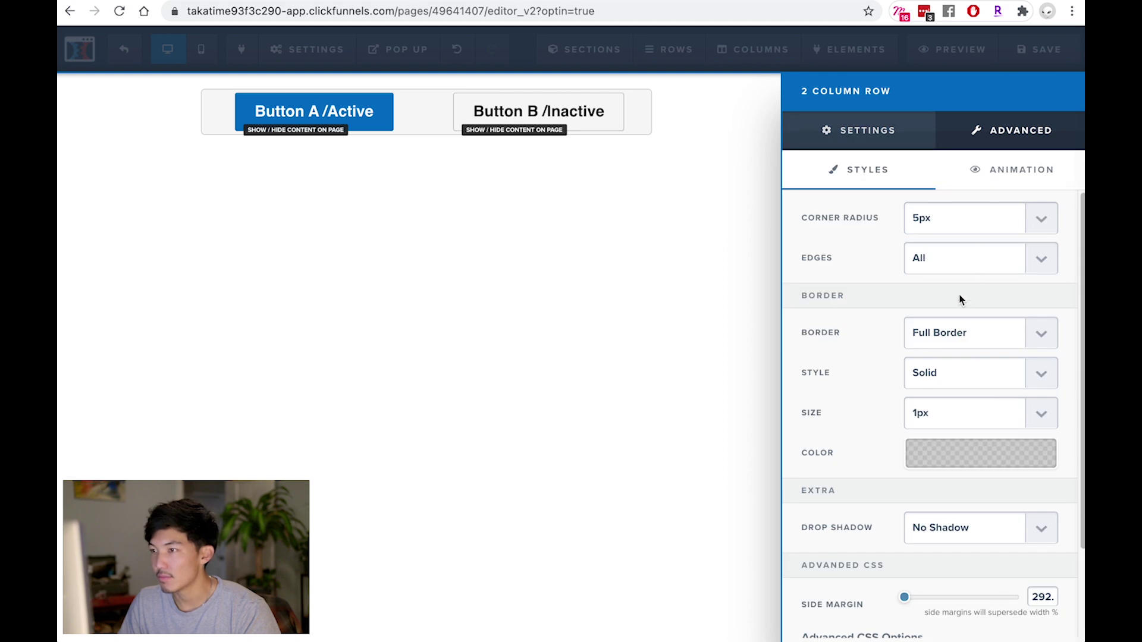
- Set Button Width to Fill Width for both Button A and Button B in Advanced styles
{"action": "left_click", "coordinate": [543, 216]}
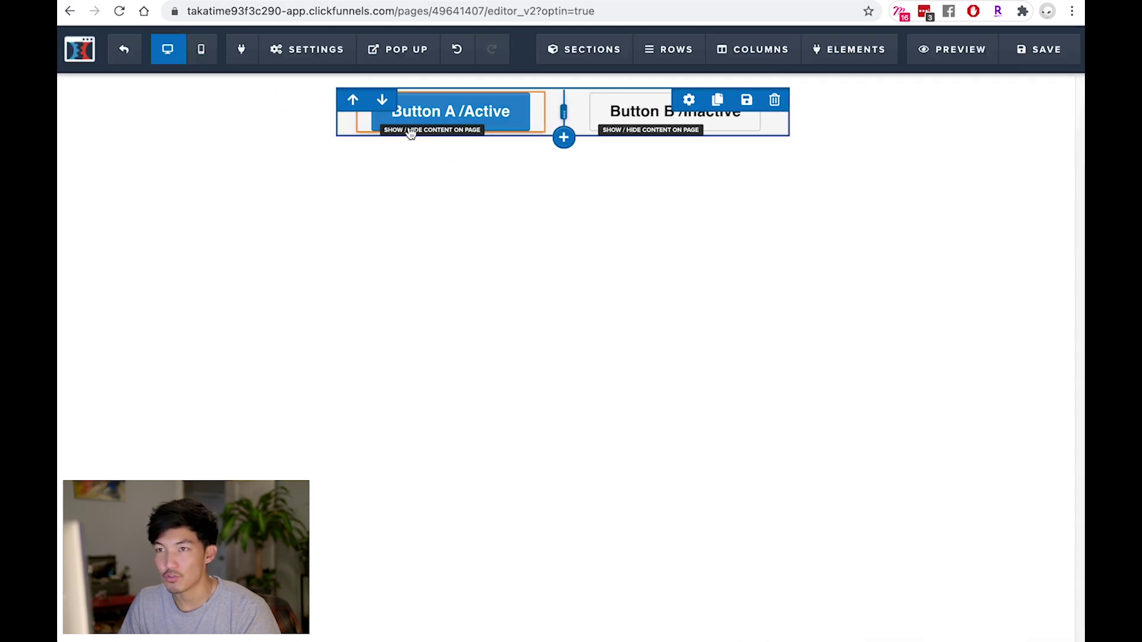
{"action": "left_click", "coordinate": [481, 104]}
{"action": "left_click", "coordinate": [1002, 146]}
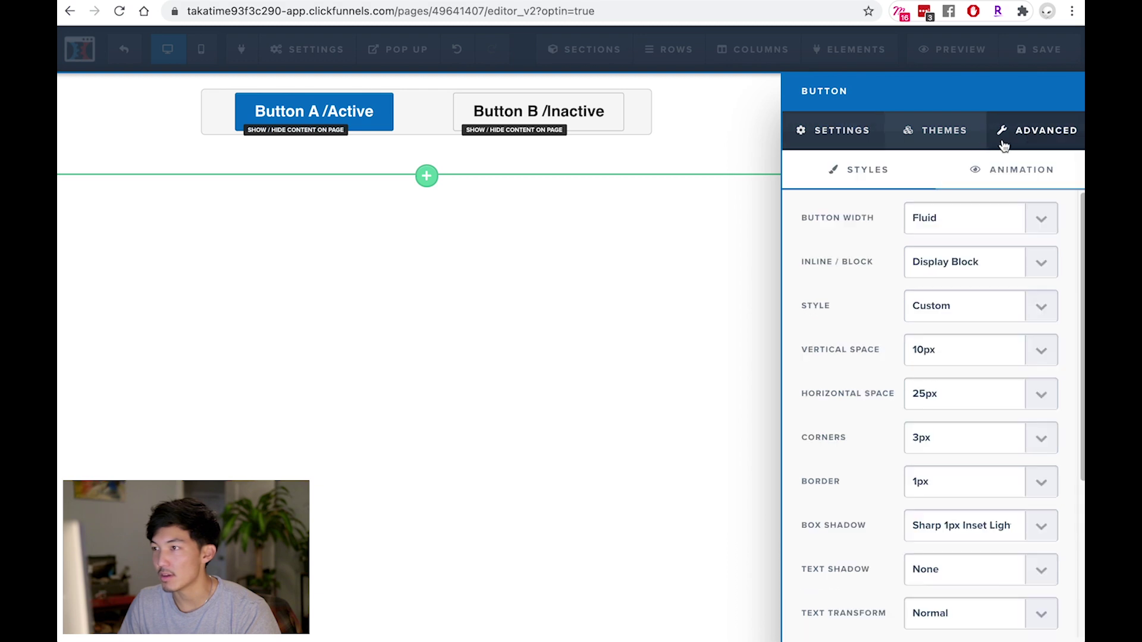
{"action": "left_click", "coordinate": [949, 222]}
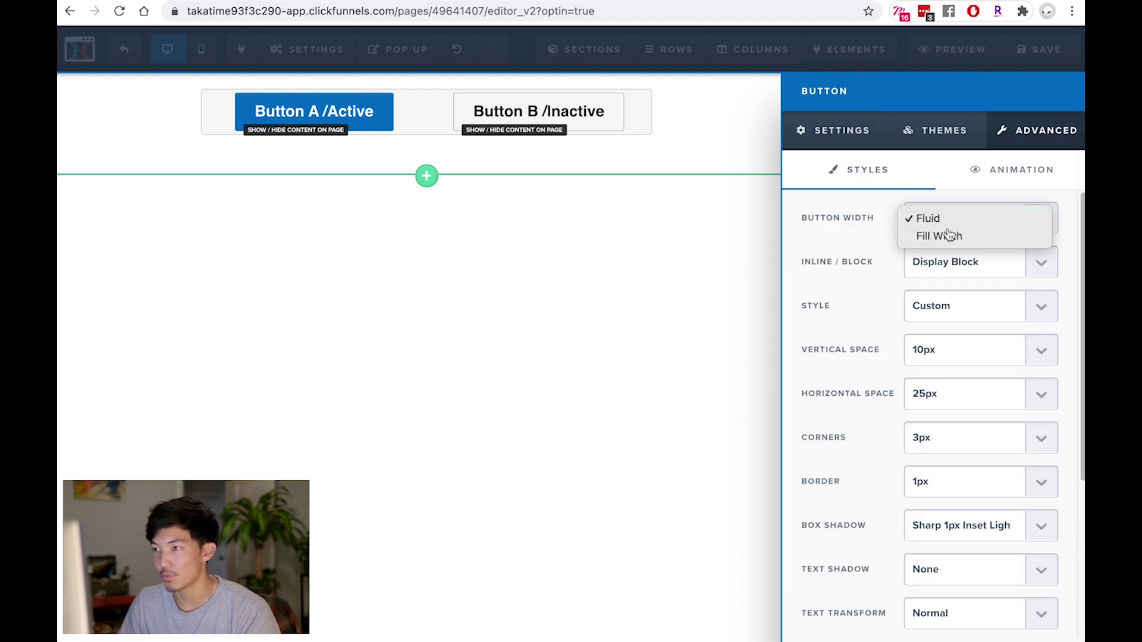
{"action": "left_click", "coordinate": [948, 235]}
{"action": "left_click", "coordinate": [732, 181]}
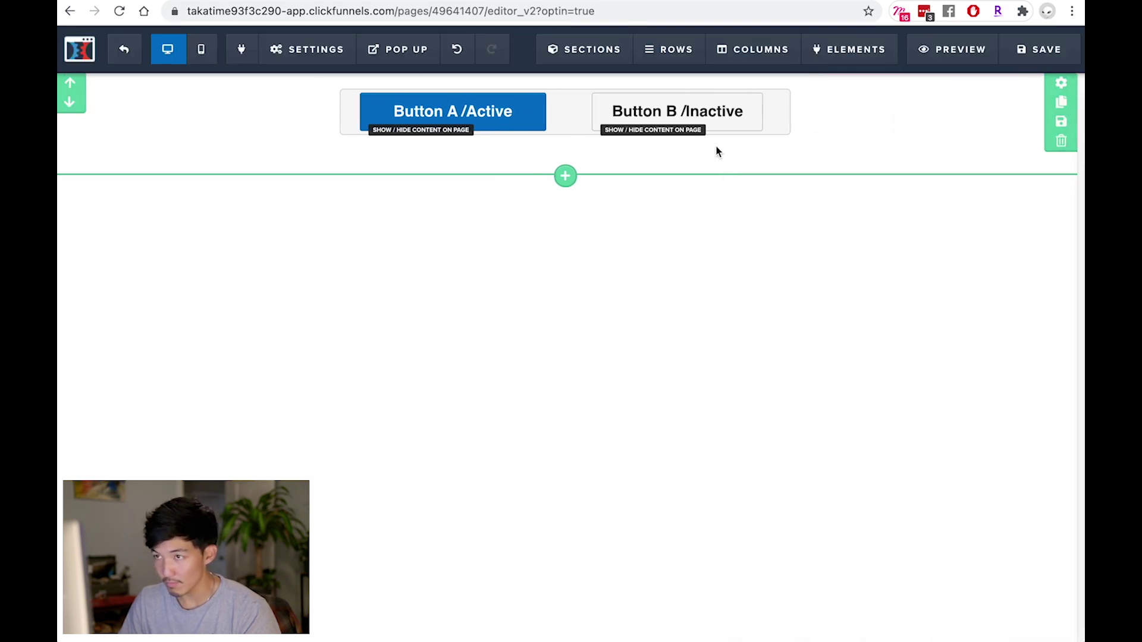
{"action": "left_click", "coordinate": [703, 104]}
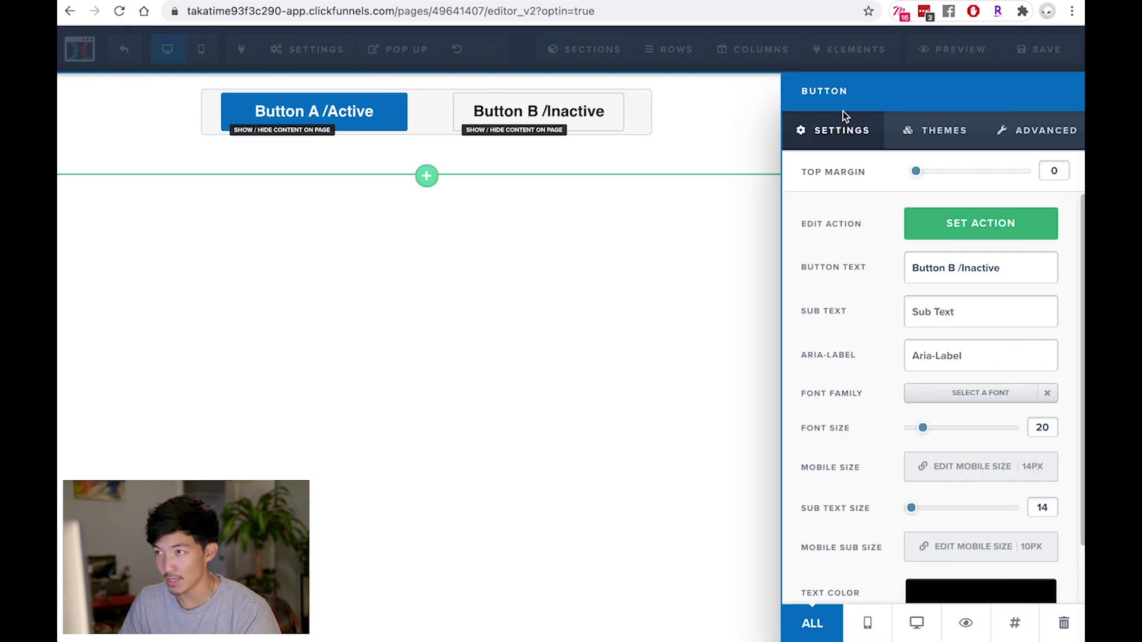
{"action": "left_click", "coordinate": [1021, 126]}
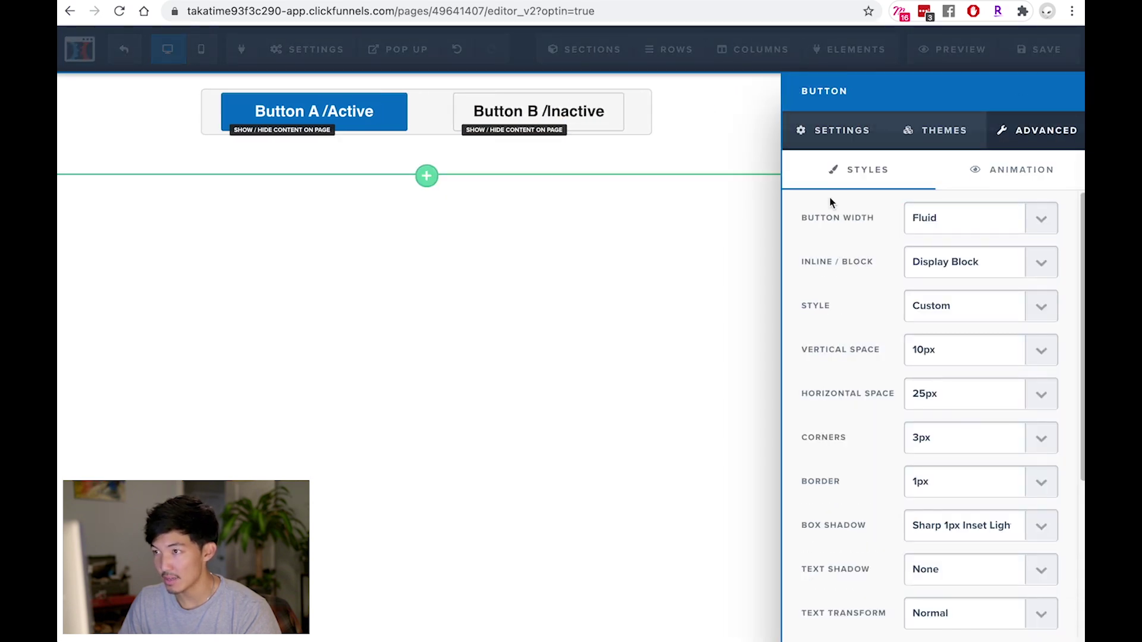
{"action": "left_click", "coordinate": [925, 221]}
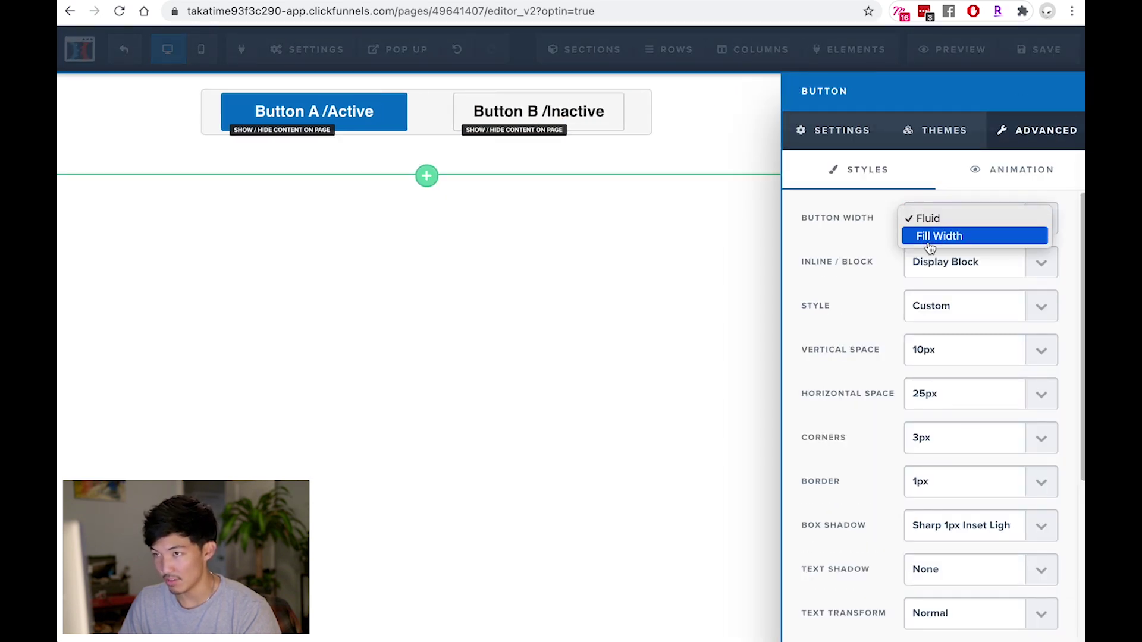
{"action": "left_click", "coordinate": [928, 236]}
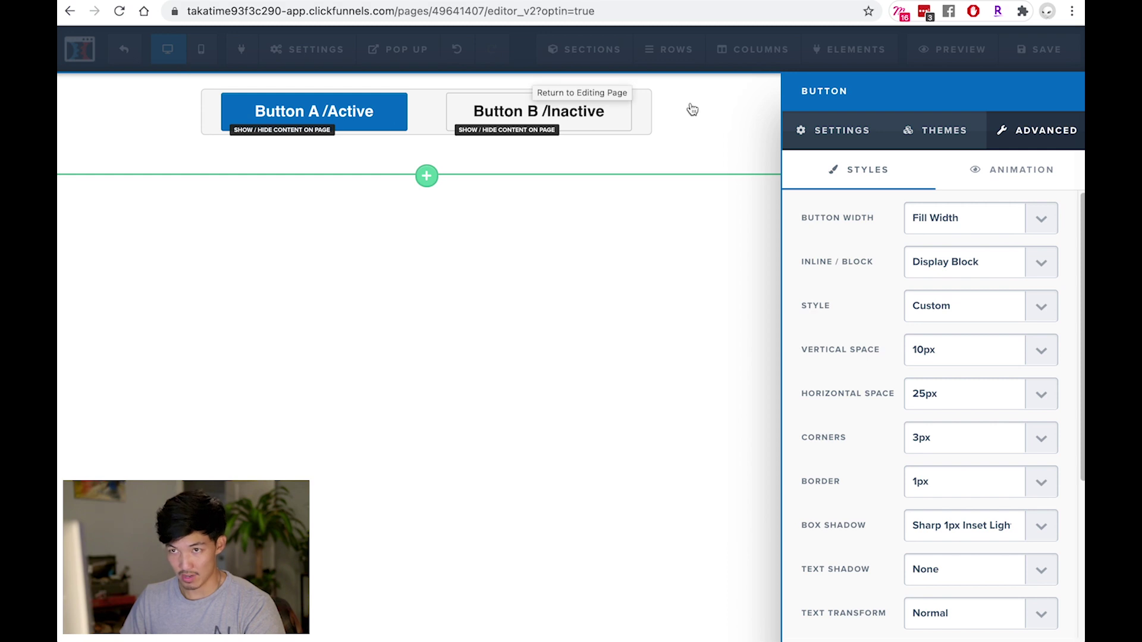
- Lighten Button B's text colour to a mid grey
{"action": "left_click", "coordinate": [833, 130]}
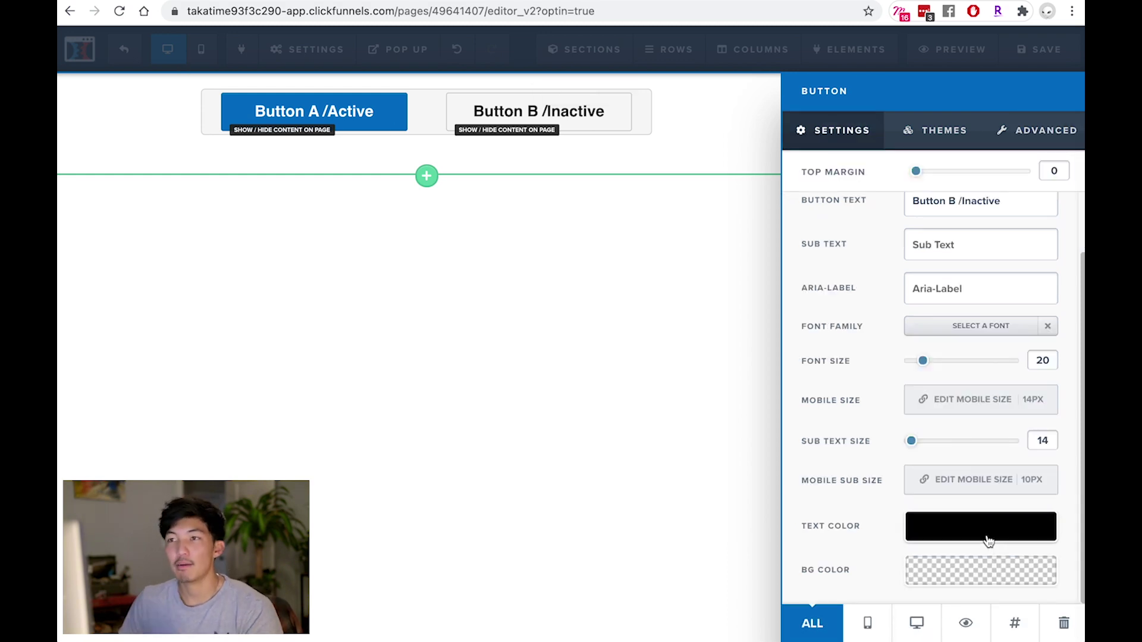
{"action": "left_click", "coordinate": [989, 537]}
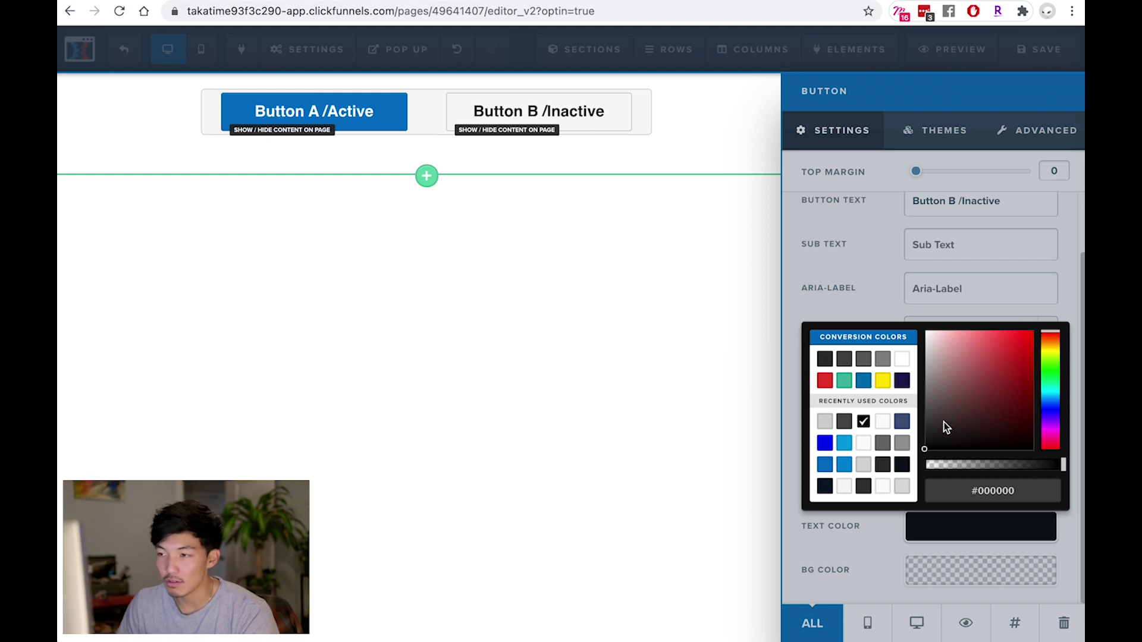
{"action": "left_click", "coordinate": [926, 440]}
{"action": "left_click_drag", "start_coordinate": [924, 442], "coordinate": [921, 407]}
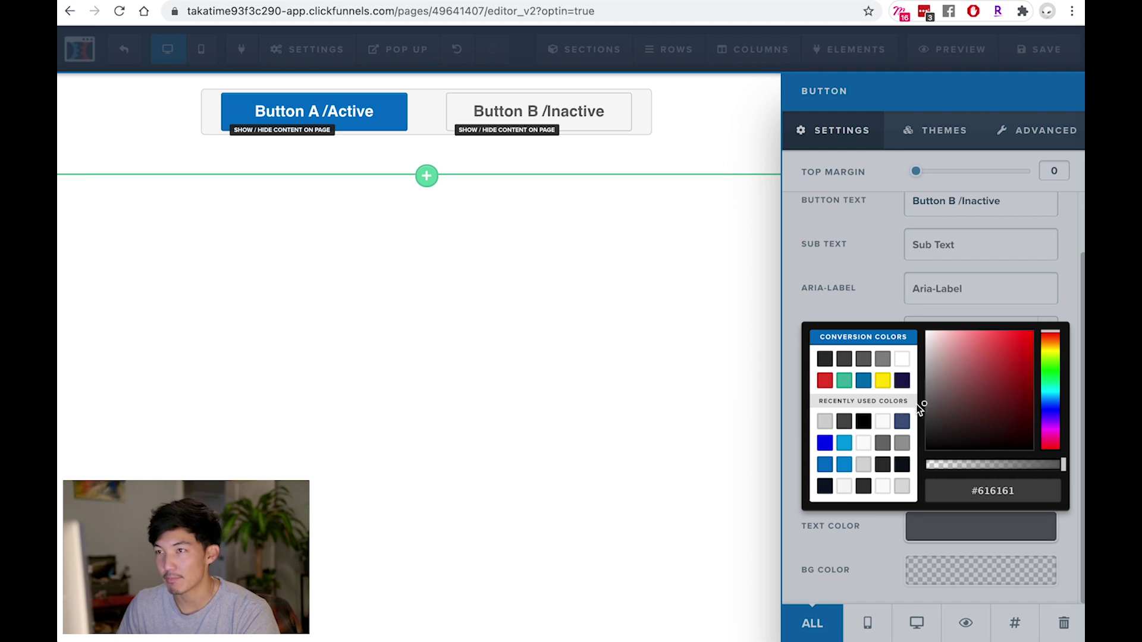
{"action": "left_click", "coordinate": [872, 248]}
{"action": "left_click", "coordinate": [714, 188]}
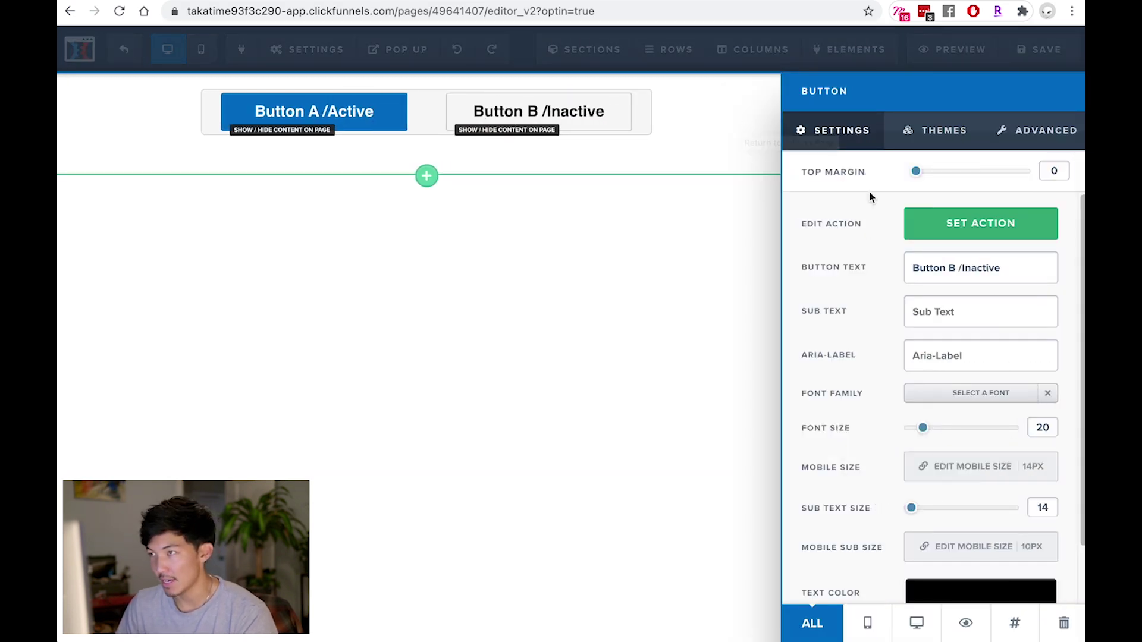
- Set Button B's border to None
{"action": "left_click", "coordinate": [1032, 132]}
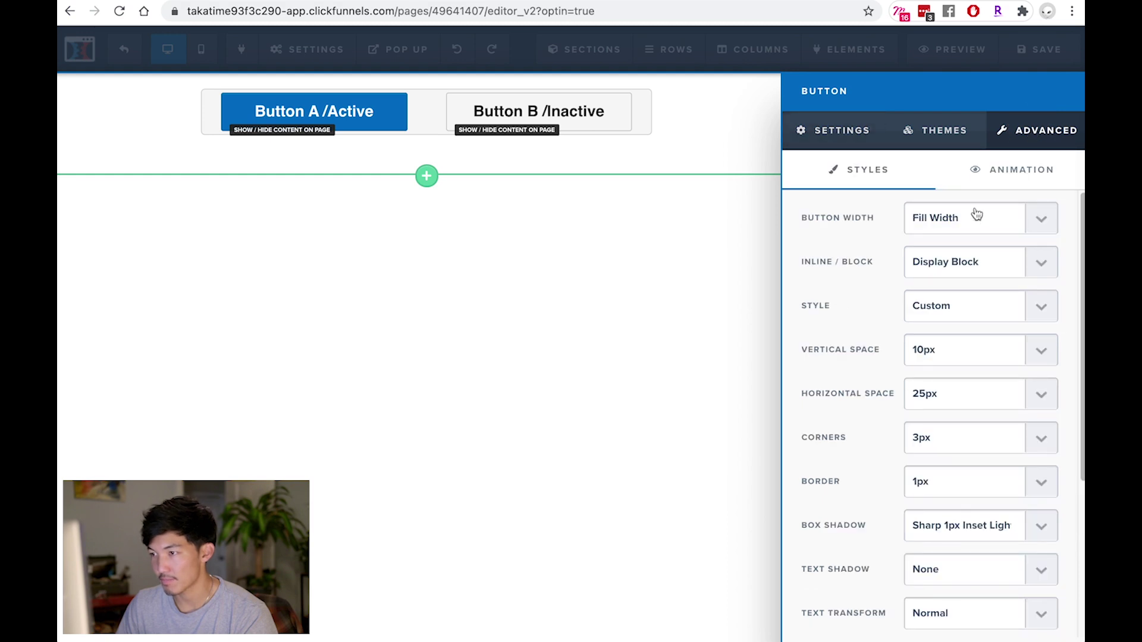
{"action": "scroll", "coordinate": [958, 291], "scroll_direction": "down", "scroll_amount": 1}
{"action": "left_click", "coordinate": [906, 455]}
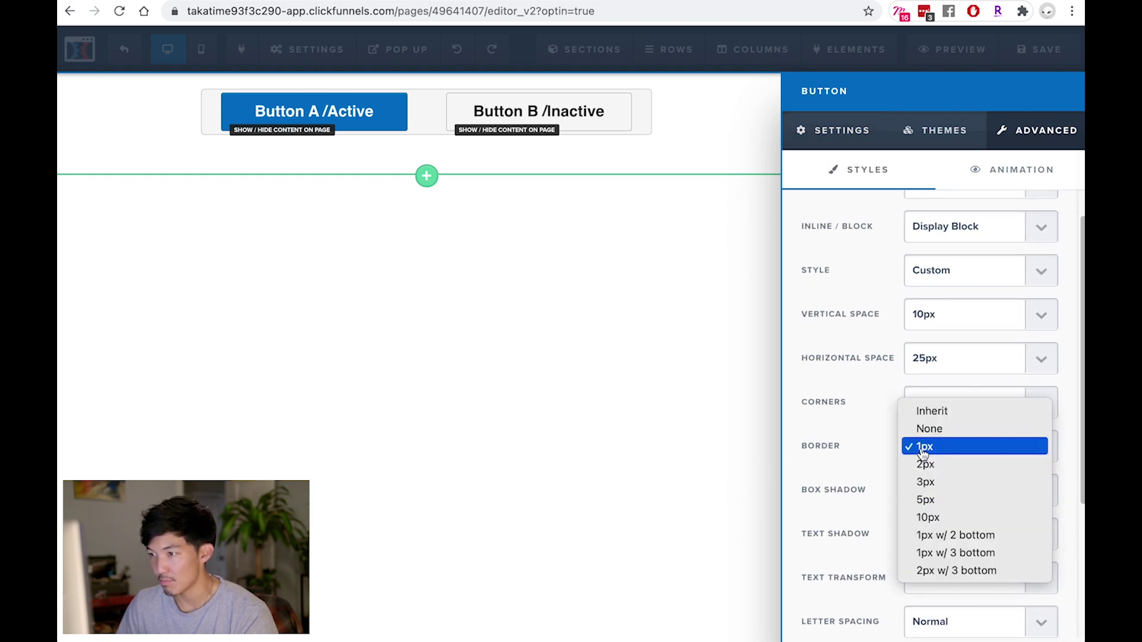
{"action": "left_click", "coordinate": [925, 434]}
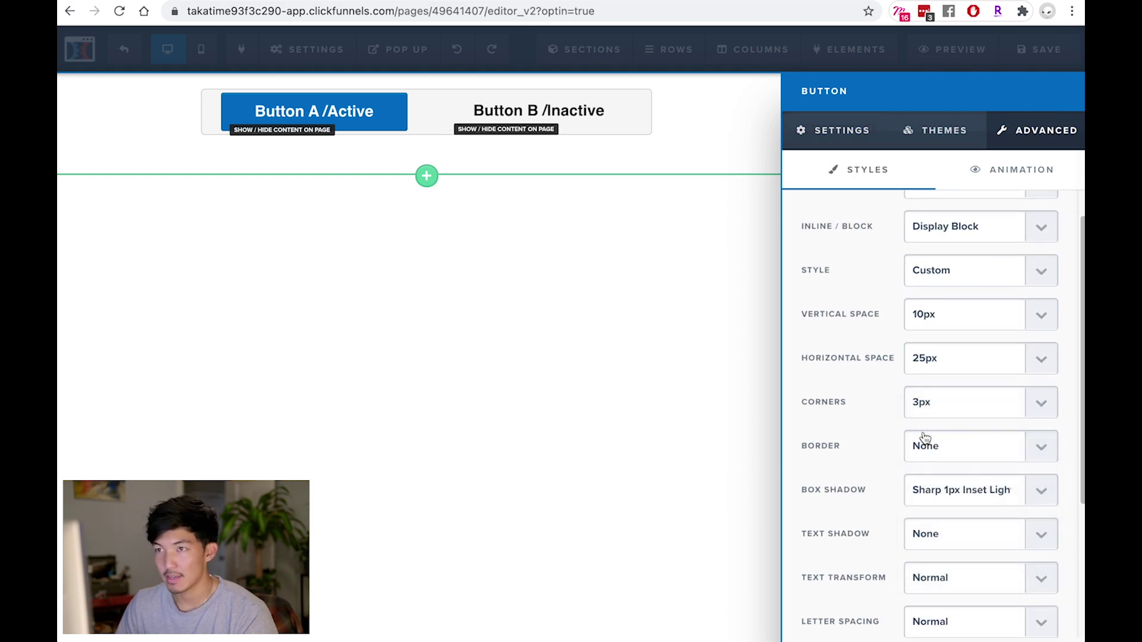
- Set Button B's text colour to grey #606060 and save the page
{"action": "left_click", "coordinate": [857, 122]}
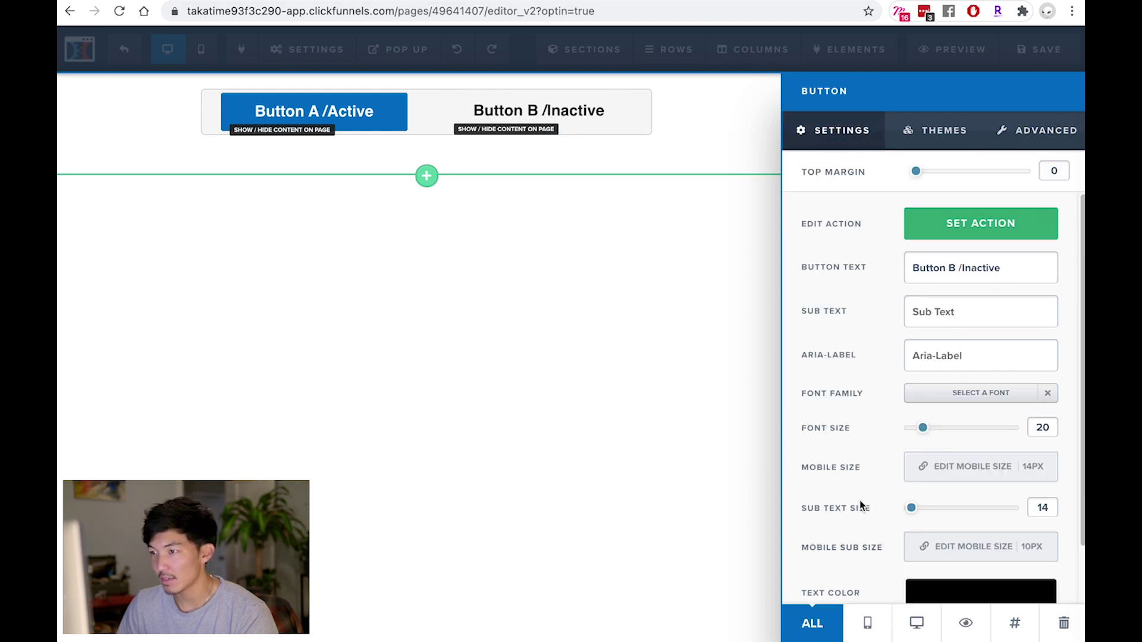
{"action": "scroll", "coordinate": [862, 505], "scroll_direction": "down", "scroll_amount": 2}
{"action": "left_click", "coordinate": [933, 536]}
{"action": "left_click_drag", "start_coordinate": [934, 450], "coordinate": [907, 407]}
{"action": "left_click", "coordinate": [609, 201]}
{"action": "left_click", "coordinate": [1048, 58]}
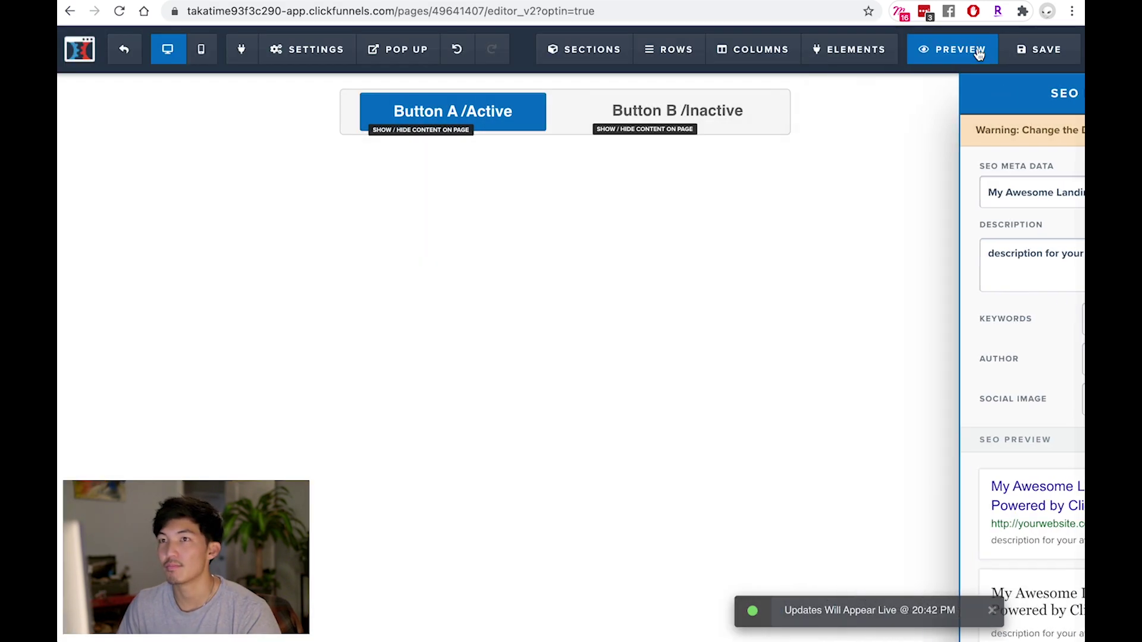
{"action": "left_click", "coordinate": [979, 54]}
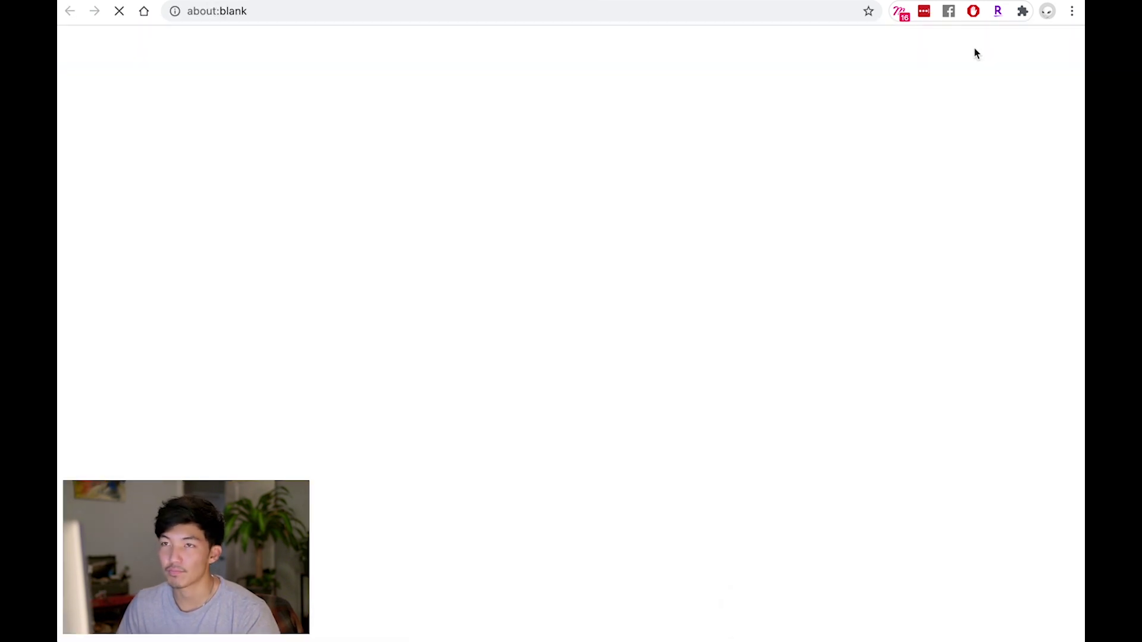
{"action": "left_click", "coordinate": [728, 68]}
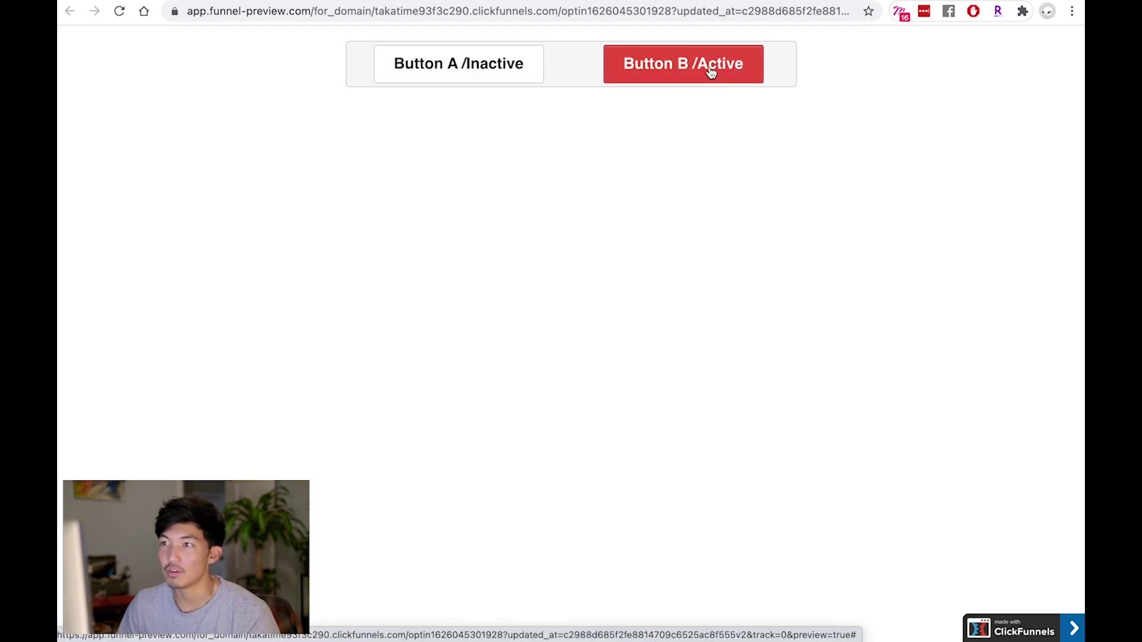
{"action": "left_click", "coordinate": [437, 62]}
{"action": "left_click", "coordinate": [648, 60]}
{"action": "left_click", "coordinate": [444, 57]}
{"action": "left_click", "coordinate": [605, 62]}
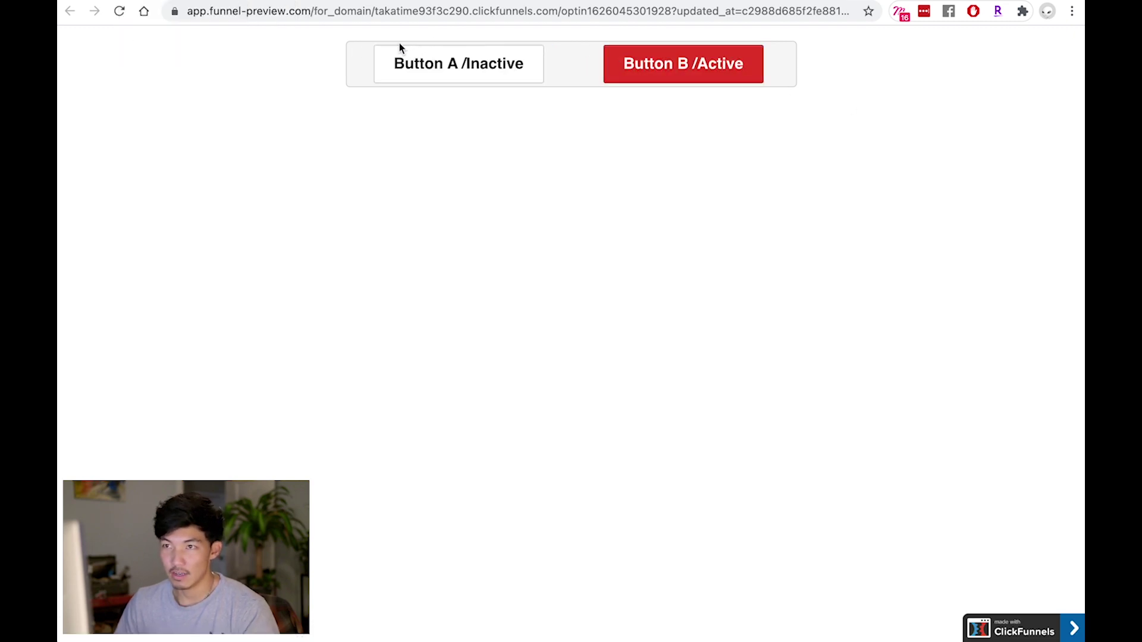
{"action": "left_click", "coordinate": [256, 9]}
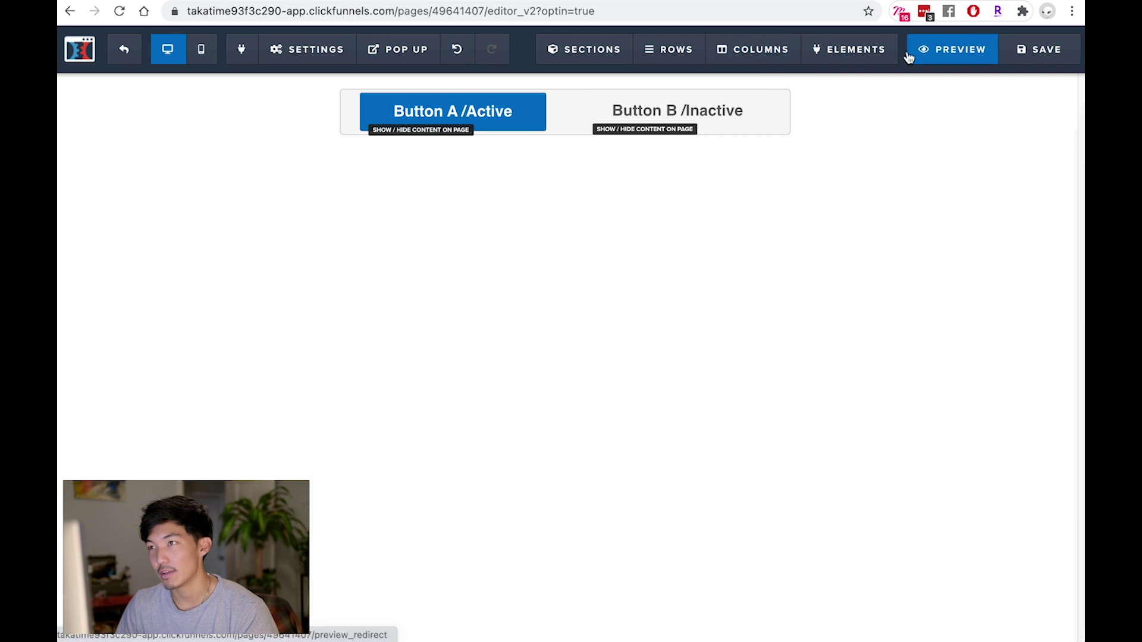
- Unhide Button A /Inactive from the page elements list, keeping Button B /Active hidden
{"action": "mouse_move", "coordinate": [868, 66]}
{"action": "left_click", "coordinate": [868, 117]}
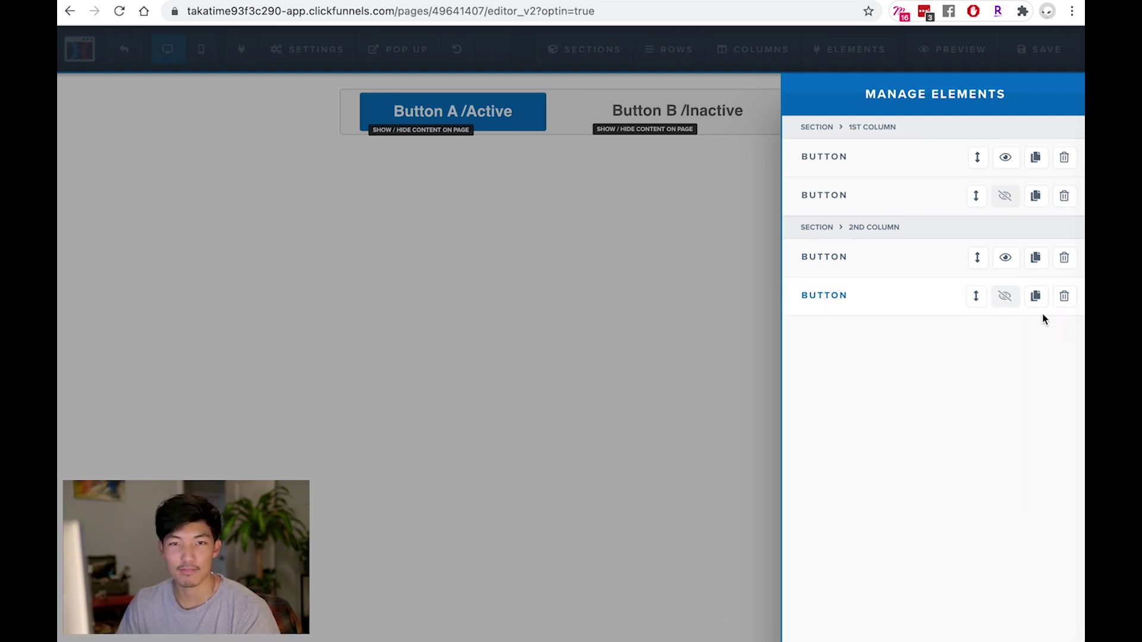
{"action": "left_click", "coordinate": [1005, 296]}
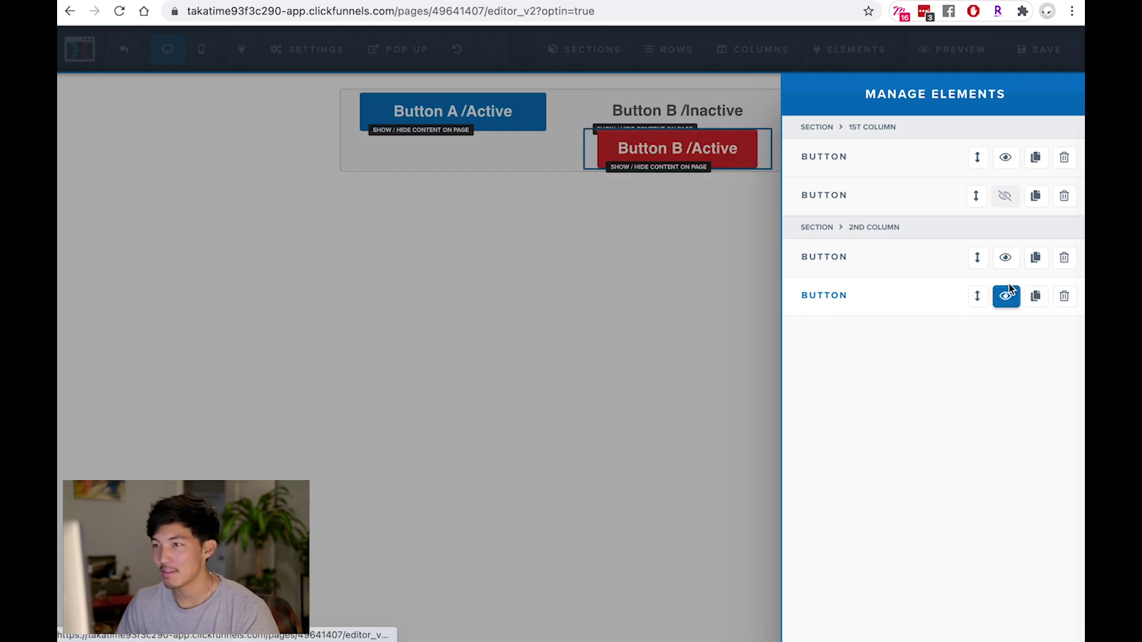
{"action": "left_click", "coordinate": [1006, 296]}
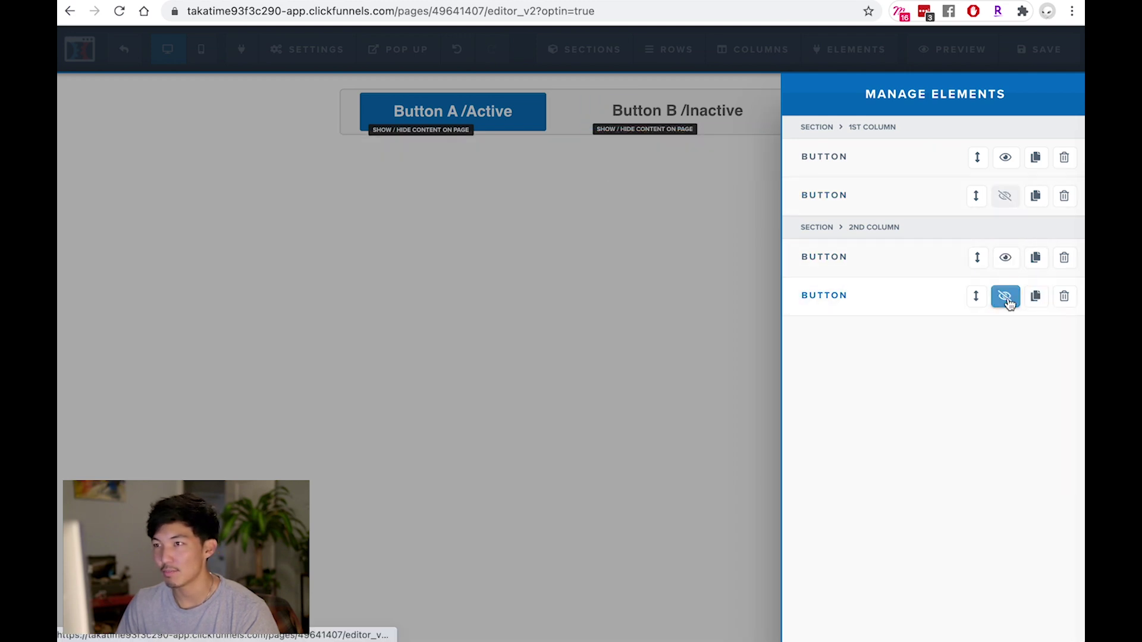
{"action": "left_click", "coordinate": [1006, 198]}
{"action": "left_click", "coordinate": [580, 172]}
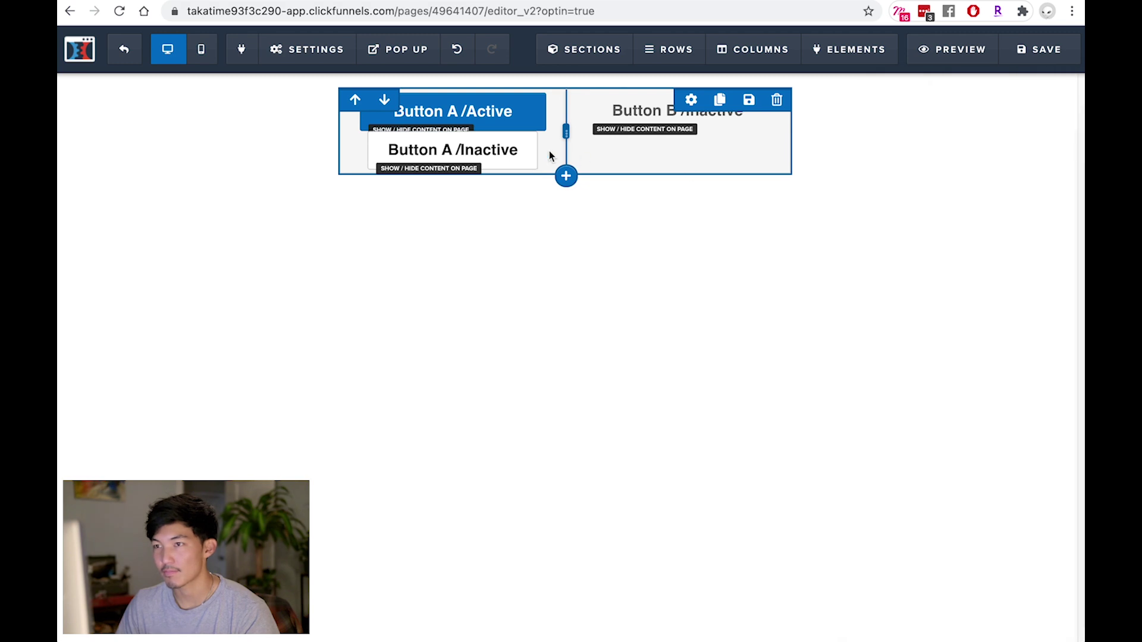
- Give Button A /Inactive a fully transparent background and dark grey #616161 text
{"action": "left_click", "coordinate": [524, 152]}
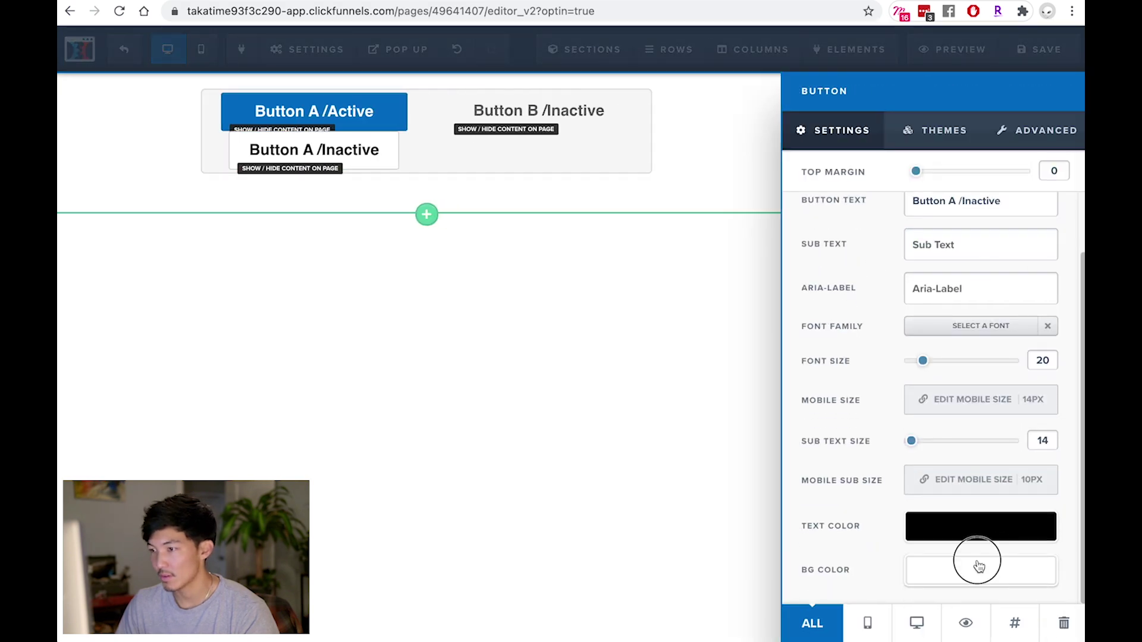
{"action": "left_click", "coordinate": [979, 567]}
{"action": "left_click_drag", "start_coordinate": [983, 512], "coordinate": [914, 494]}
{"action": "left_click", "coordinate": [870, 278]}
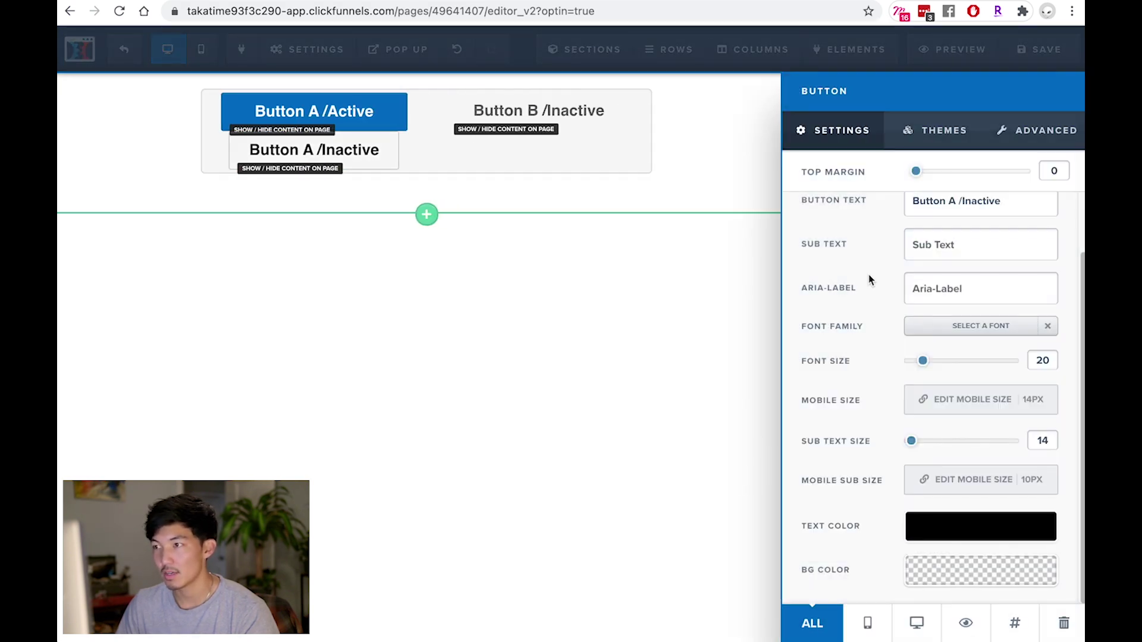
{"action": "left_click", "coordinate": [955, 541]}
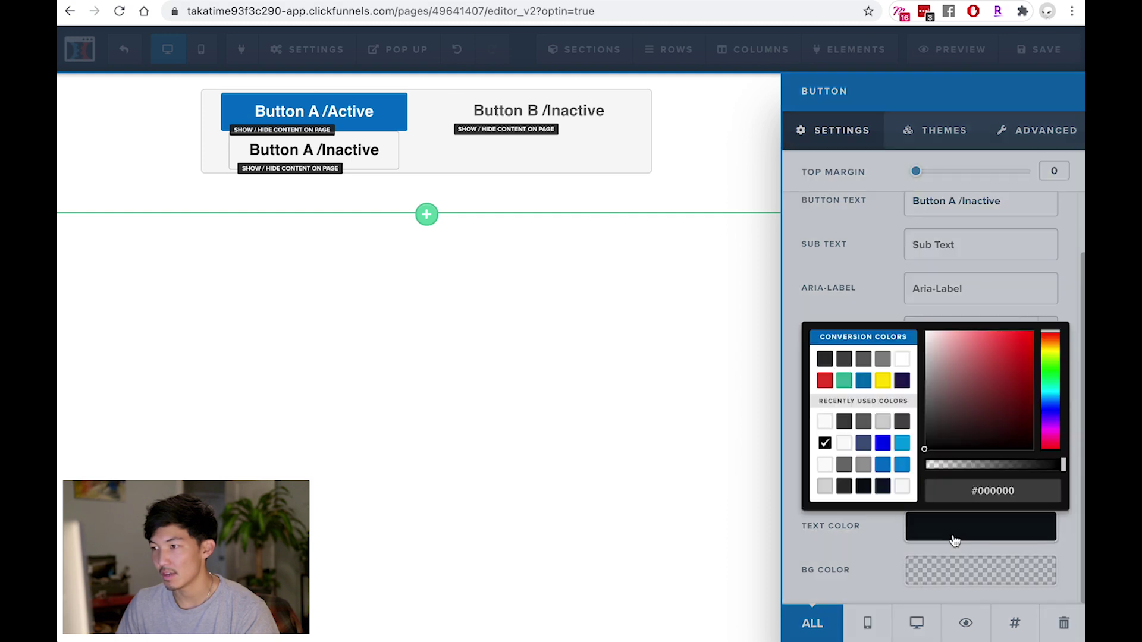
{"action": "left_click", "coordinate": [863, 423]}
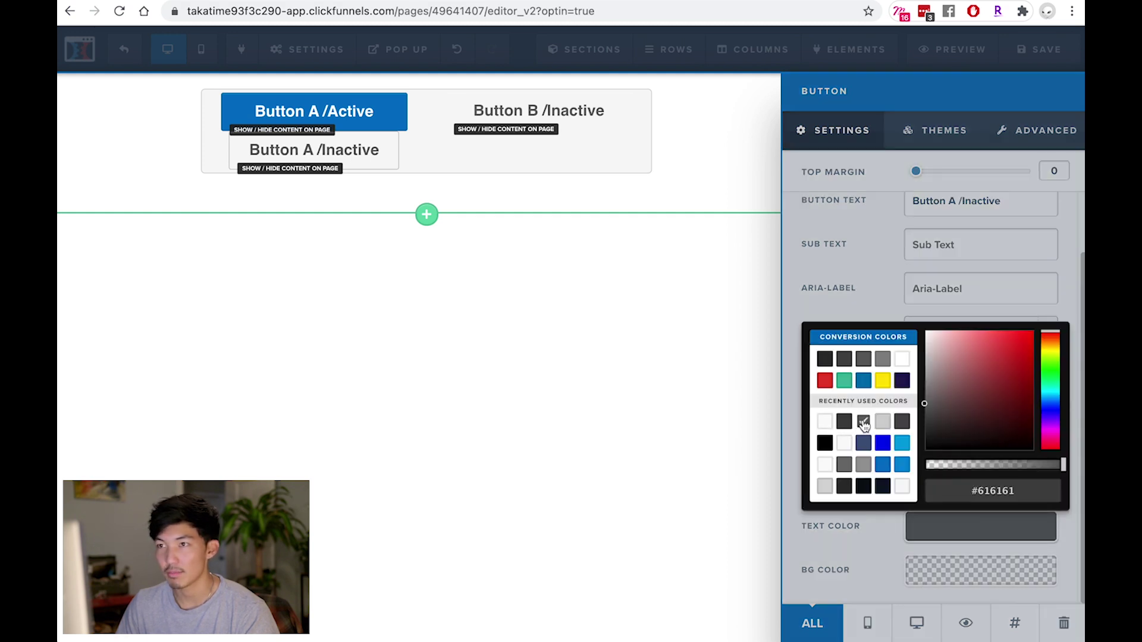
{"action": "left_click", "coordinate": [973, 137]}
- Set Button A /Inactive's border to None and hide it again
{"action": "left_click", "coordinate": [1008, 130]}
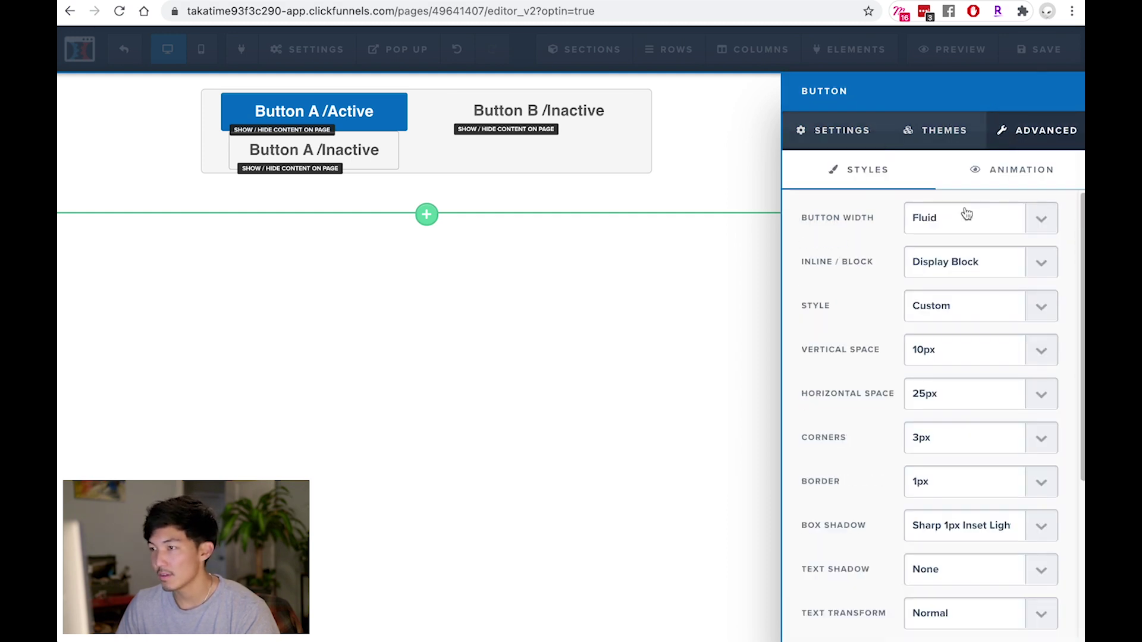
{"action": "left_click", "coordinate": [937, 488]}
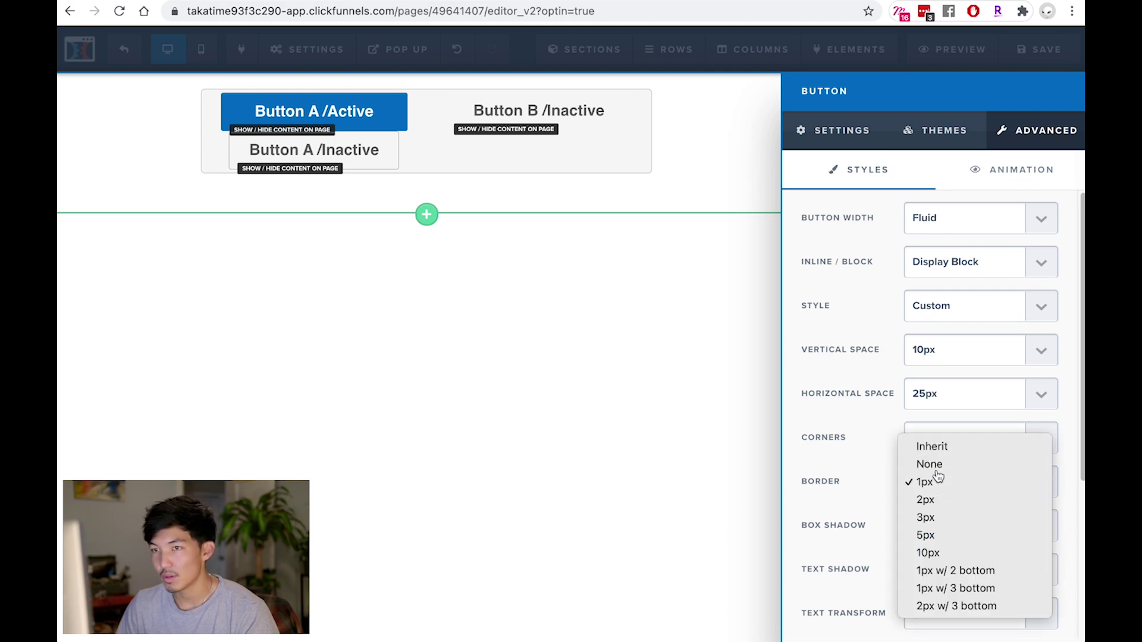
{"action": "left_click", "coordinate": [938, 467]}
{"action": "left_click", "coordinate": [879, 63]}
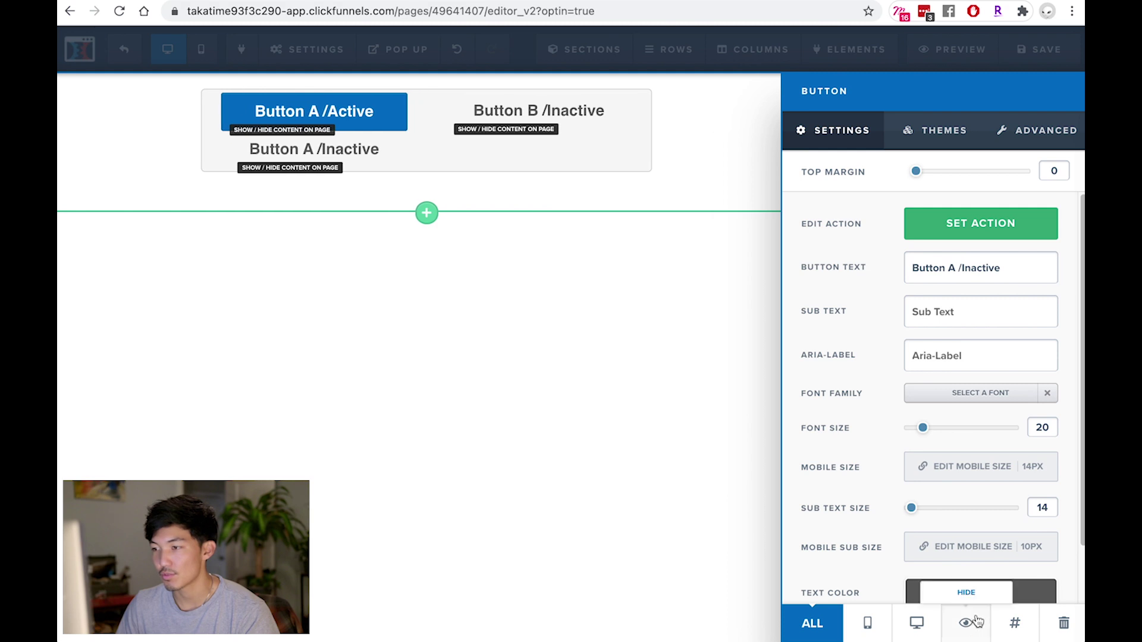
{"action": "left_click", "coordinate": [969, 619]}
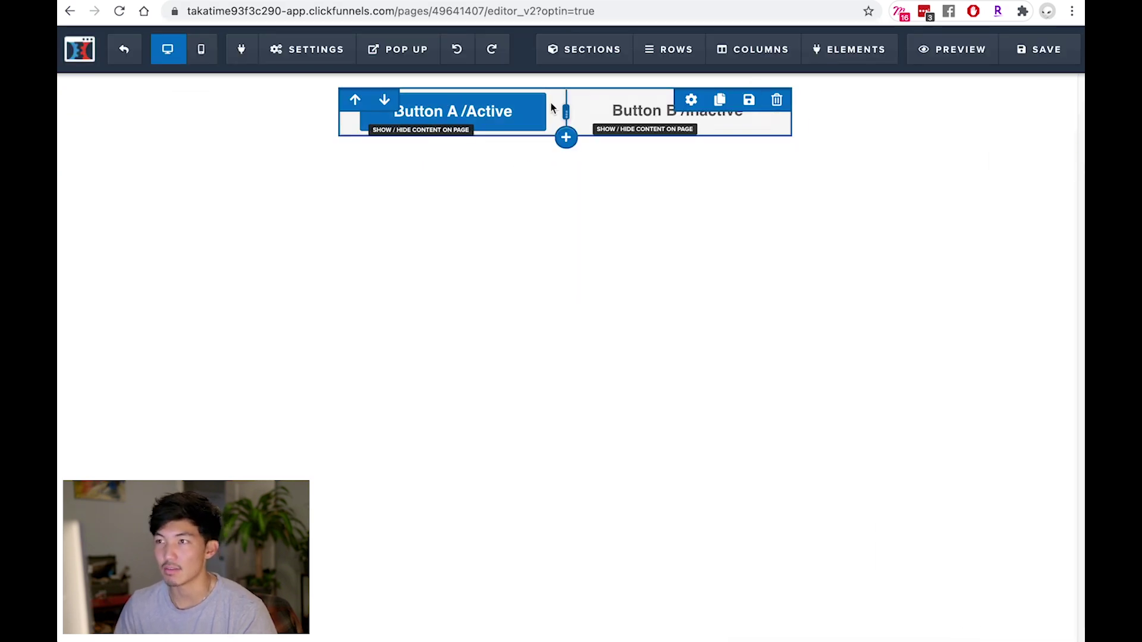
- Set the first button column's left/right padding to 0
{"action": "left_click", "coordinate": [753, 52]}
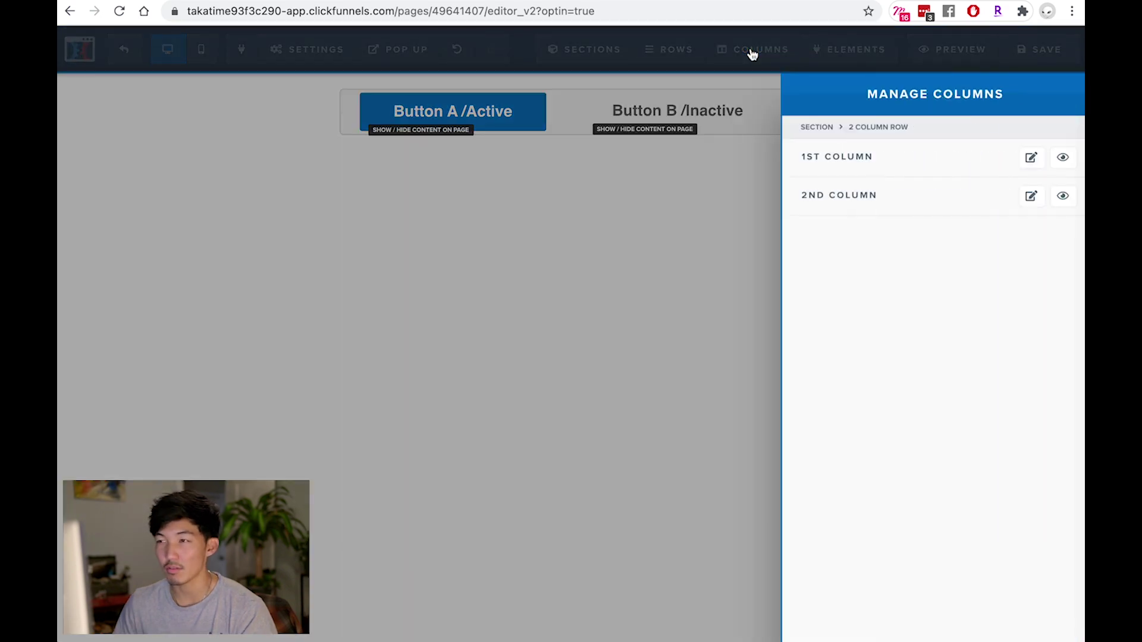
{"action": "left_click", "coordinate": [870, 169]}
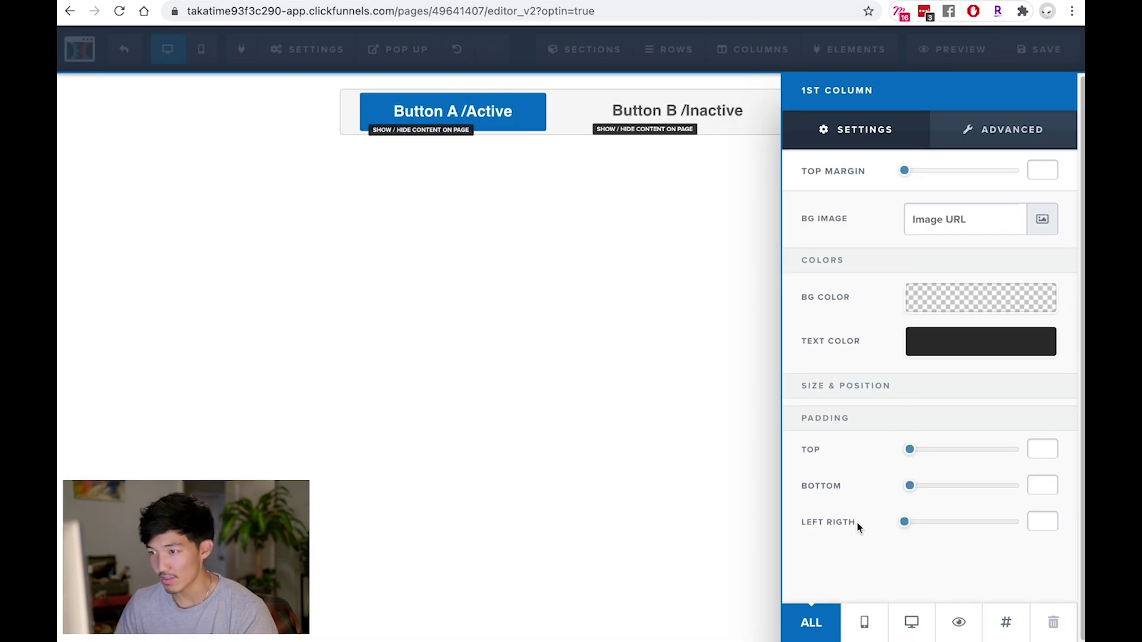
{"action": "left_click_drag", "start_coordinate": [904, 522], "coordinate": [706, 524]}
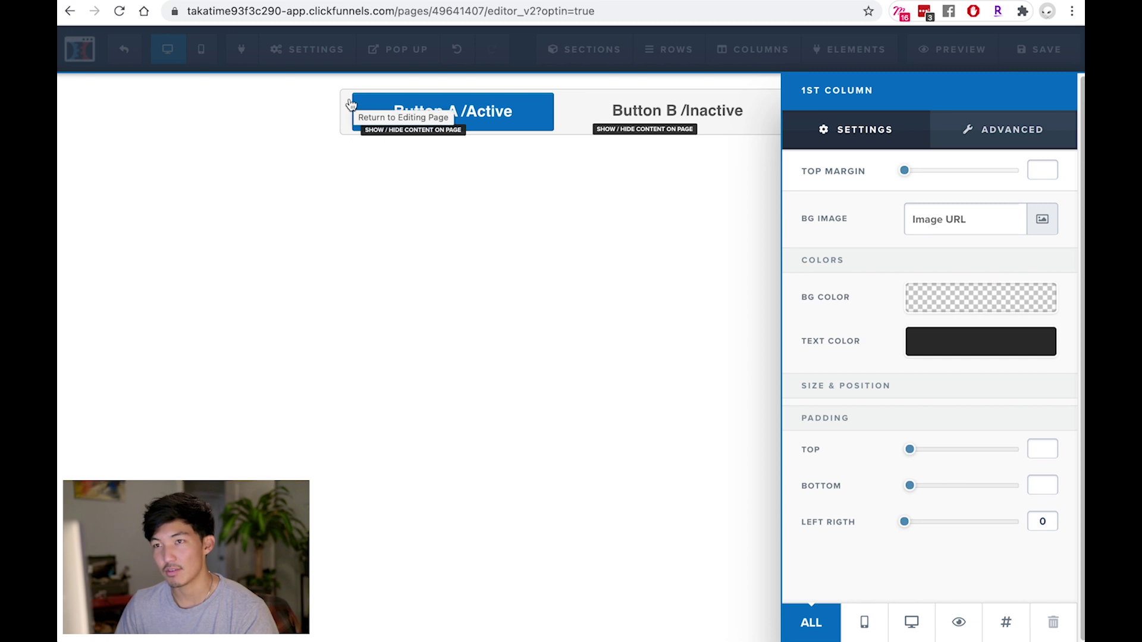
{"action": "left_click", "coordinate": [995, 140]}
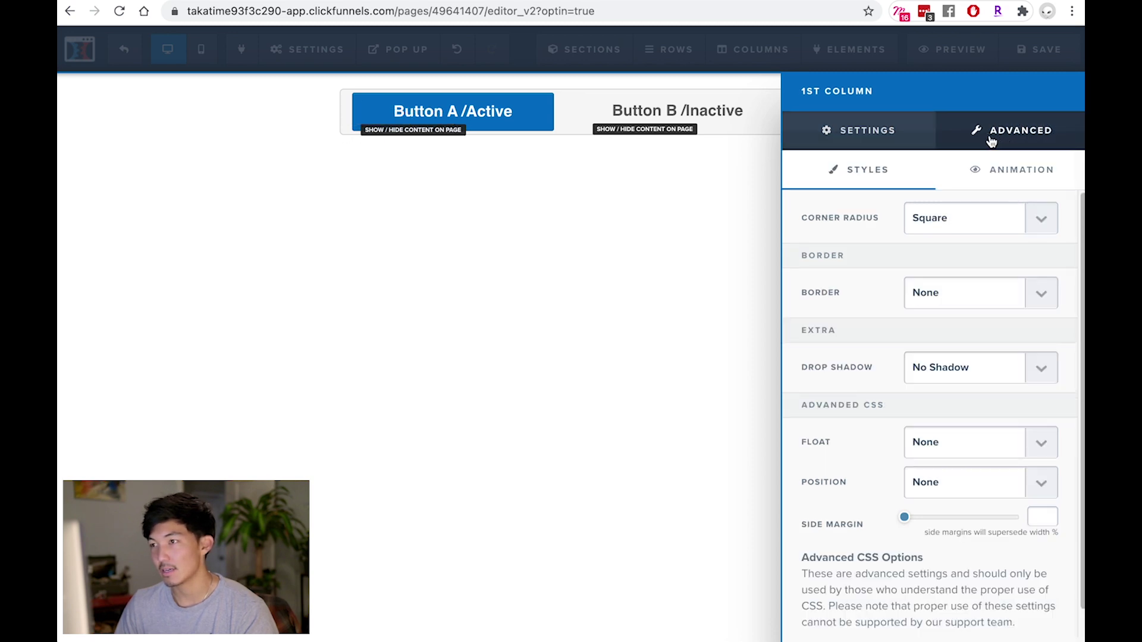
{"action": "left_click", "coordinate": [630, 187]}
- Set Button A's horizontal spacing to 30px
{"action": "left_click", "coordinate": [492, 112]}
{"action": "left_click", "coordinate": [1023, 143]}
{"action": "left_click", "coordinate": [985, 384]}
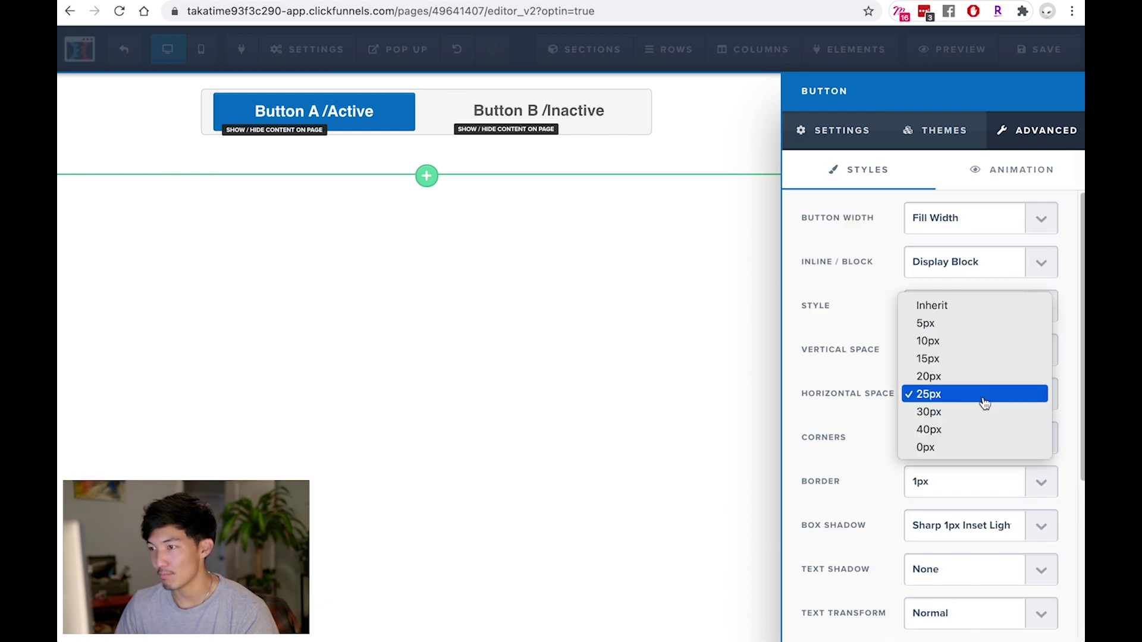
{"action": "left_click", "coordinate": [984, 409]}
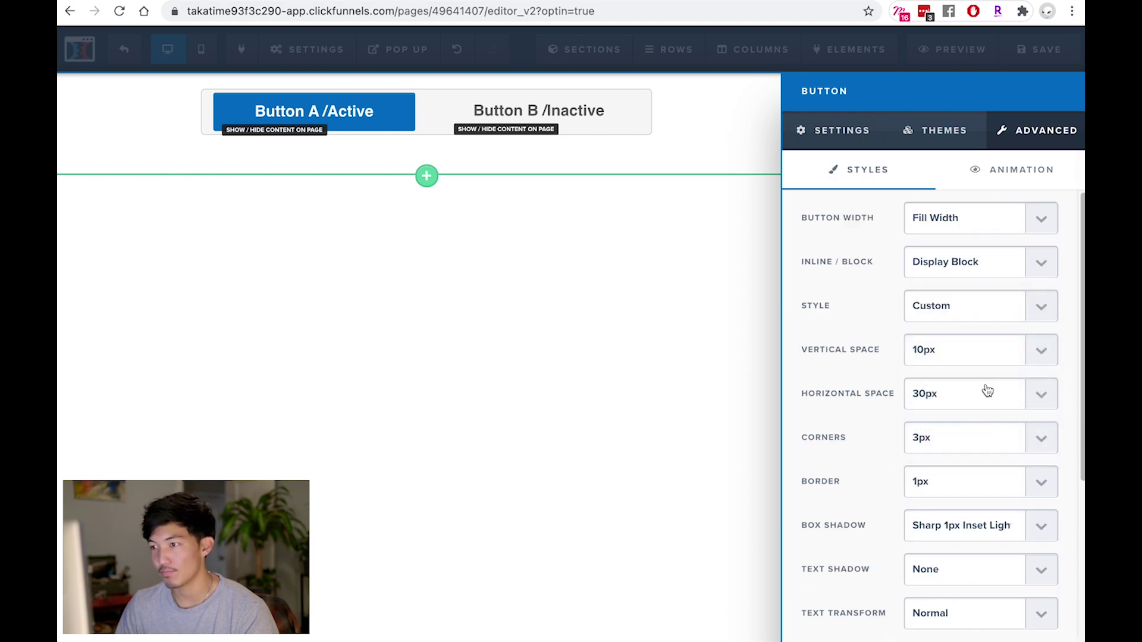
{"action": "left_click", "coordinate": [639, 373]}
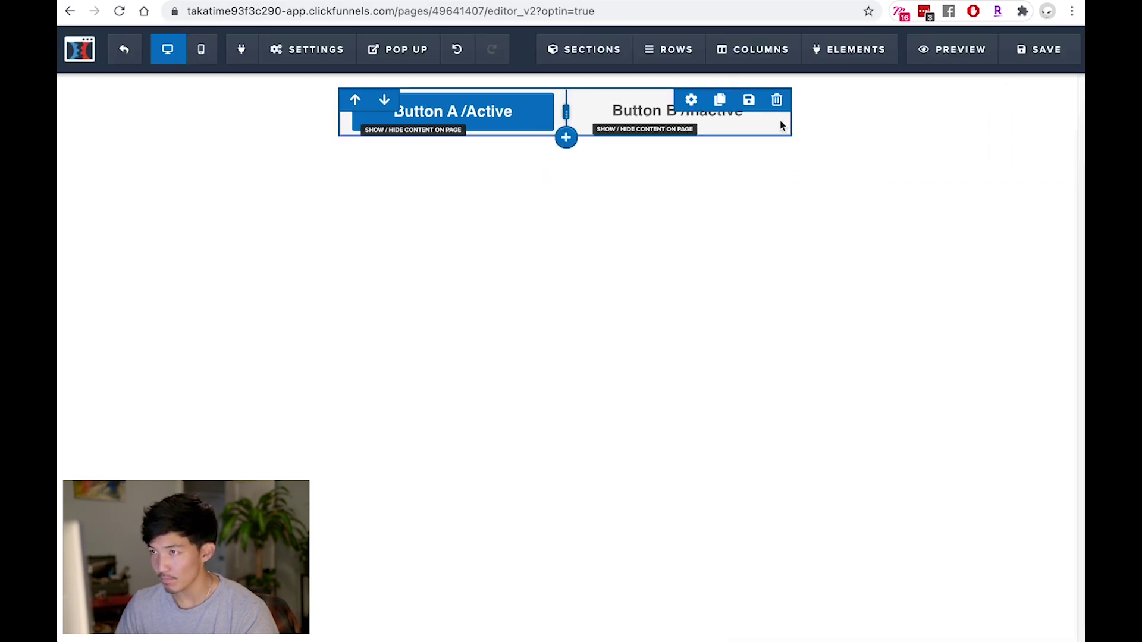
- Set the second column's left/right padding to 0 and save the page
{"action": "left_click", "coordinate": [762, 65]}
{"action": "left_click", "coordinate": [962, 202]}
{"action": "left_click_drag", "start_coordinate": [908, 520], "coordinate": [663, 516]}
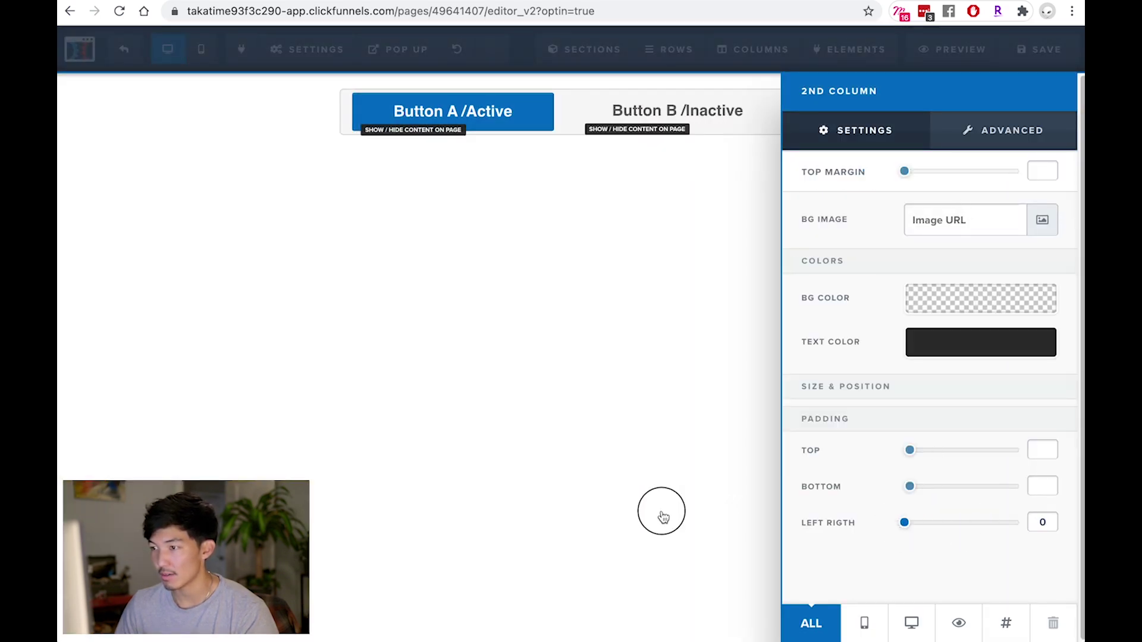
{"action": "left_click", "coordinate": [630, 348]}
{"action": "left_click", "coordinate": [1019, 49]}
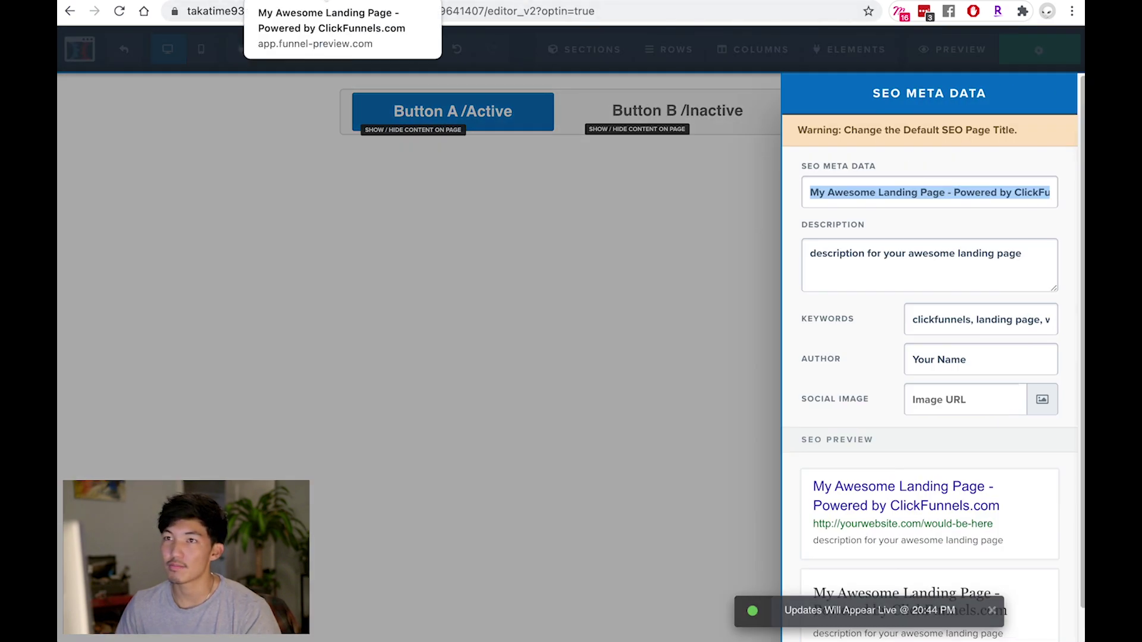
- Preview the refreshed page, switching between Button B and Button A several times to confirm the swap
{"action": "left_click", "coordinate": [321, 0]}
{"action": "key", "text": "super+r"}
{"action": "left_click", "coordinate": [636, 60]}
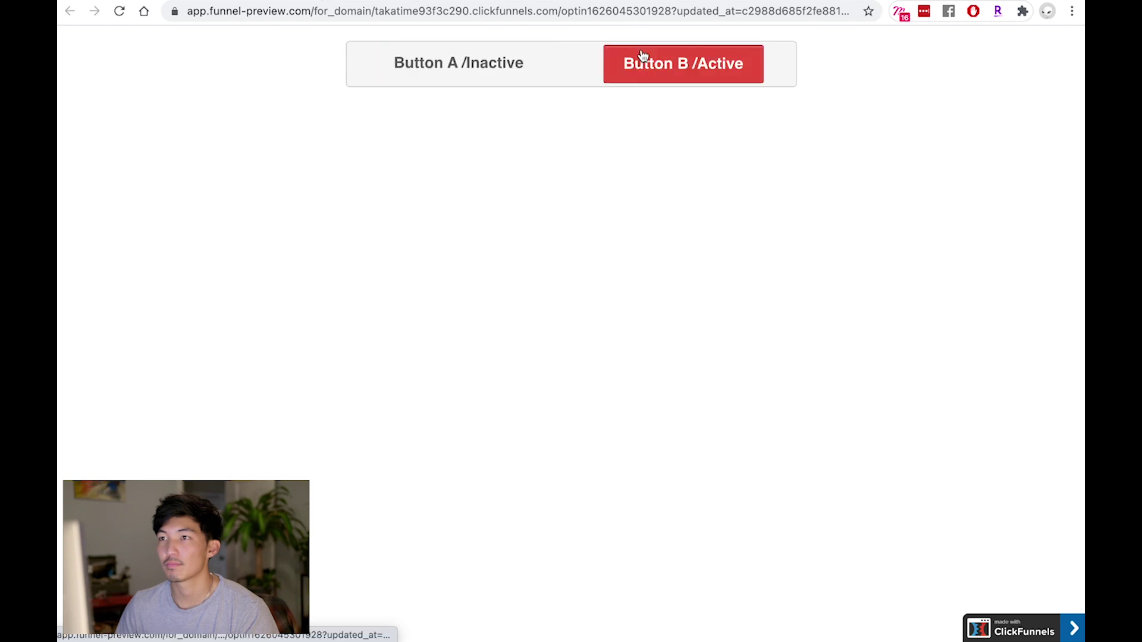
{"action": "left_click", "coordinate": [529, 65]}
{"action": "left_click", "coordinate": [680, 64]}
{"action": "left_click", "coordinate": [529, 62]}
{"action": "left_click", "coordinate": [655, 66]}
{"action": "left_click", "coordinate": [178, 0]}
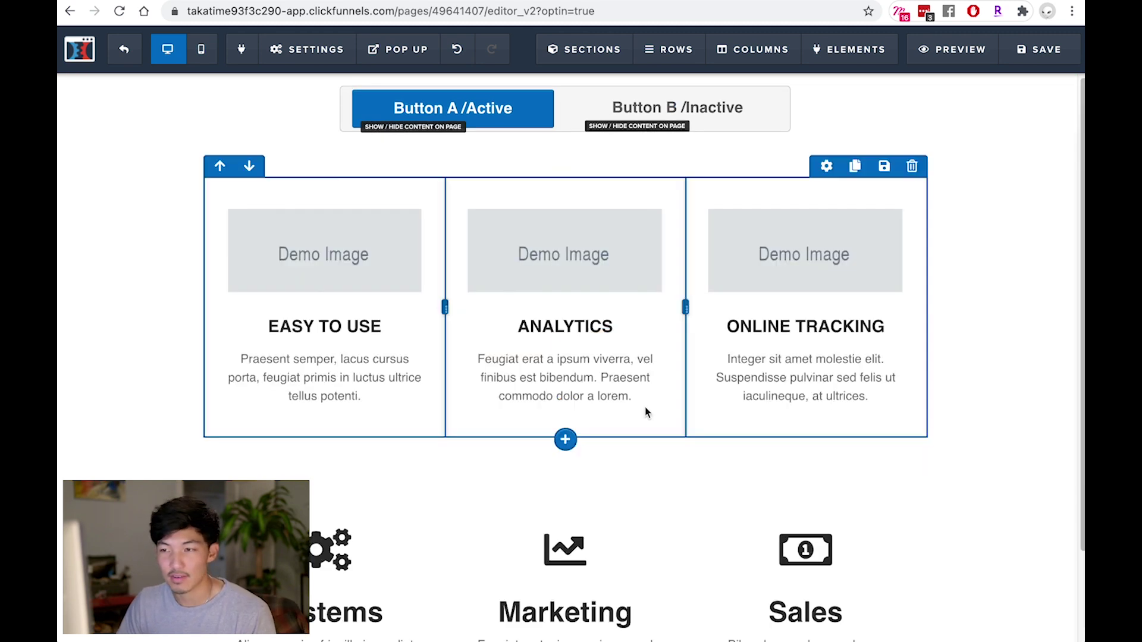
{"action": "left_click", "coordinate": [566, 405]}
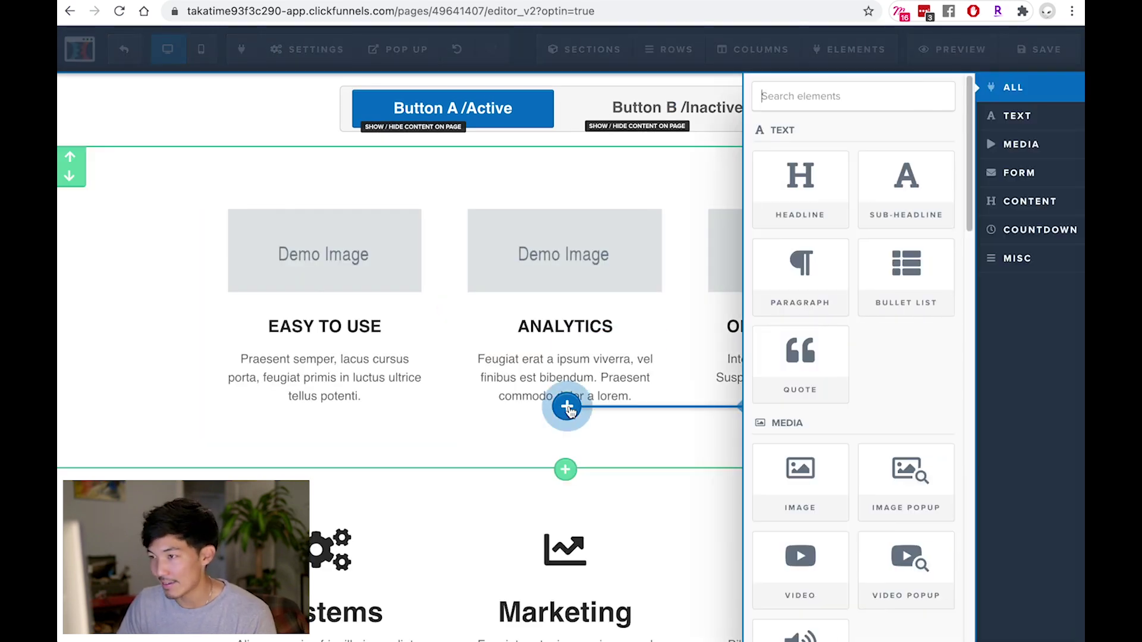
{"action": "scroll", "coordinate": [938, 430], "scroll_direction": "down", "scroll_amount": 4}
{"action": "scroll", "coordinate": [937, 430], "scroll_direction": "down", "scroll_amount": 5}
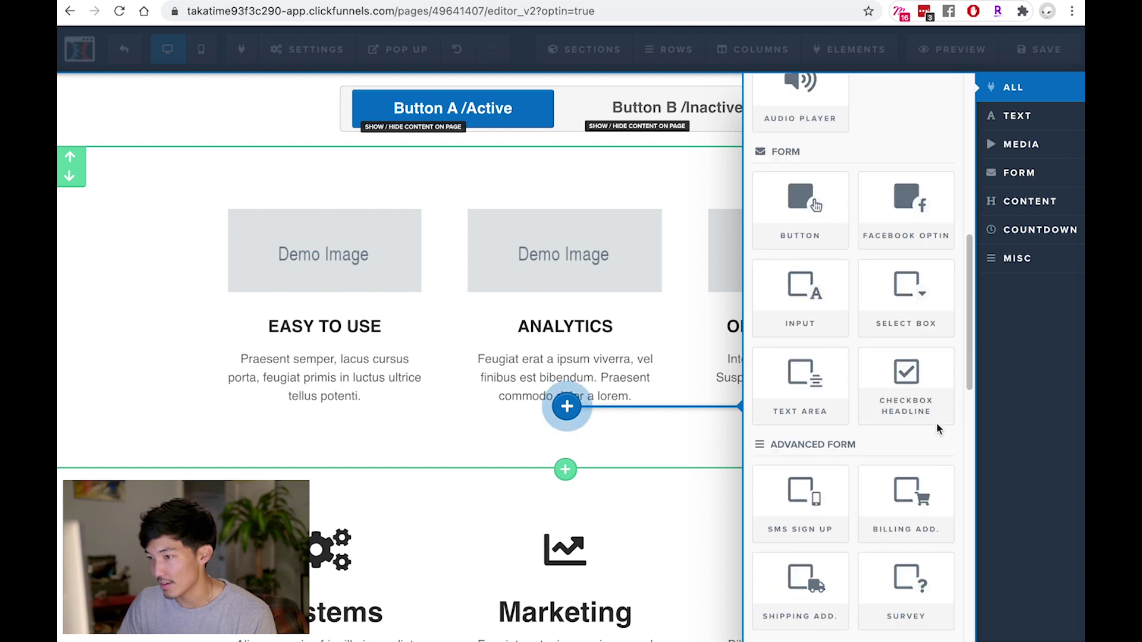
{"action": "scroll", "coordinate": [937, 429], "scroll_direction": "down", "scroll_amount": 8}
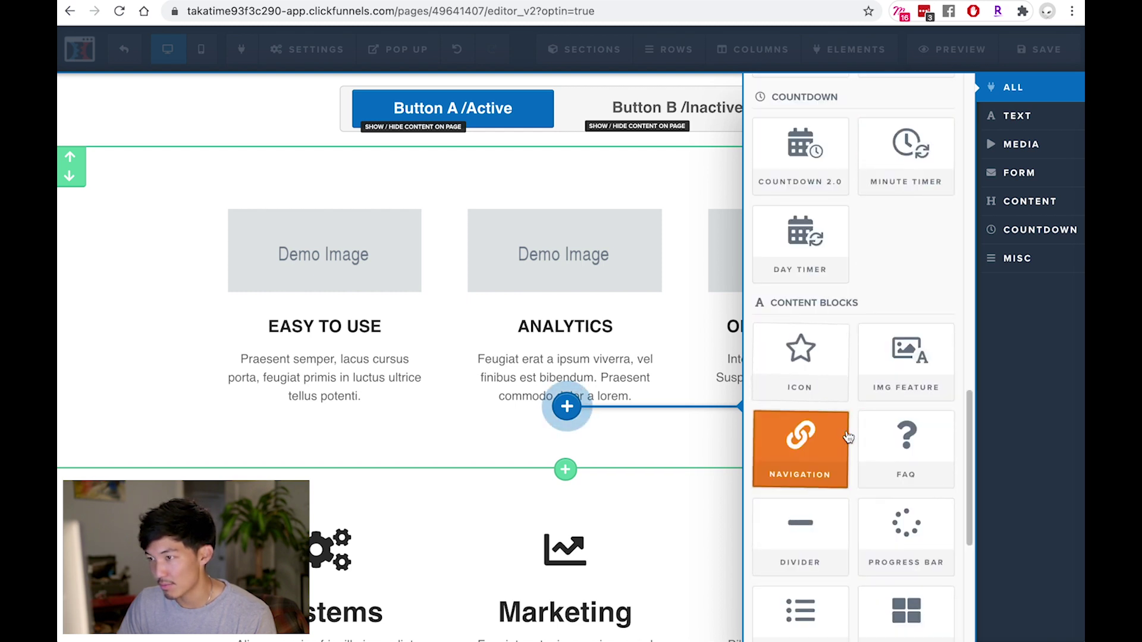
{"action": "scroll", "coordinate": [845, 429], "scroll_direction": "down", "scroll_amount": 5}
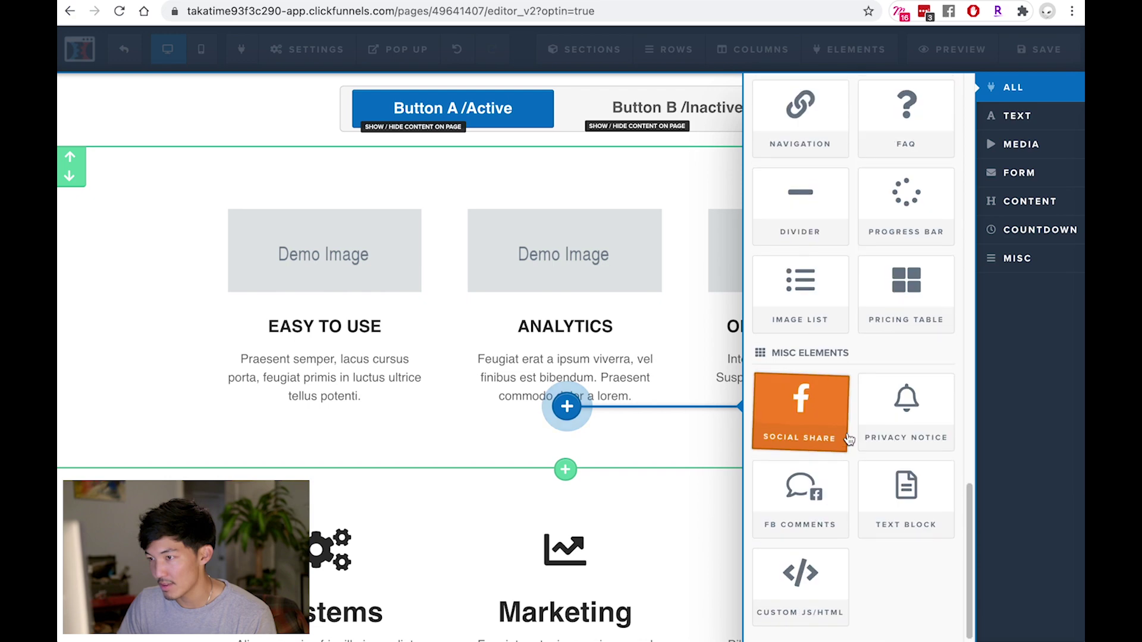
{"action": "left_click", "coordinate": [940, 285]}
{"action": "scroll", "coordinate": [703, 449], "scroll_direction": "down", "scroll_amount": 3}
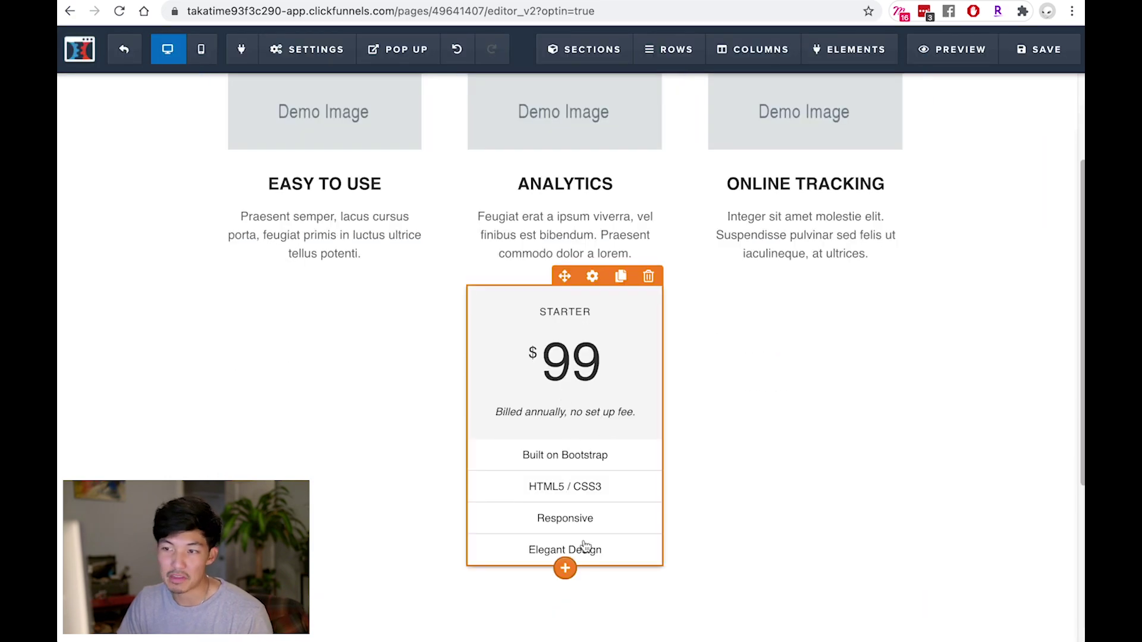
{"action": "left_click", "coordinate": [657, 283]}
{"action": "left_click", "coordinate": [702, 95]}
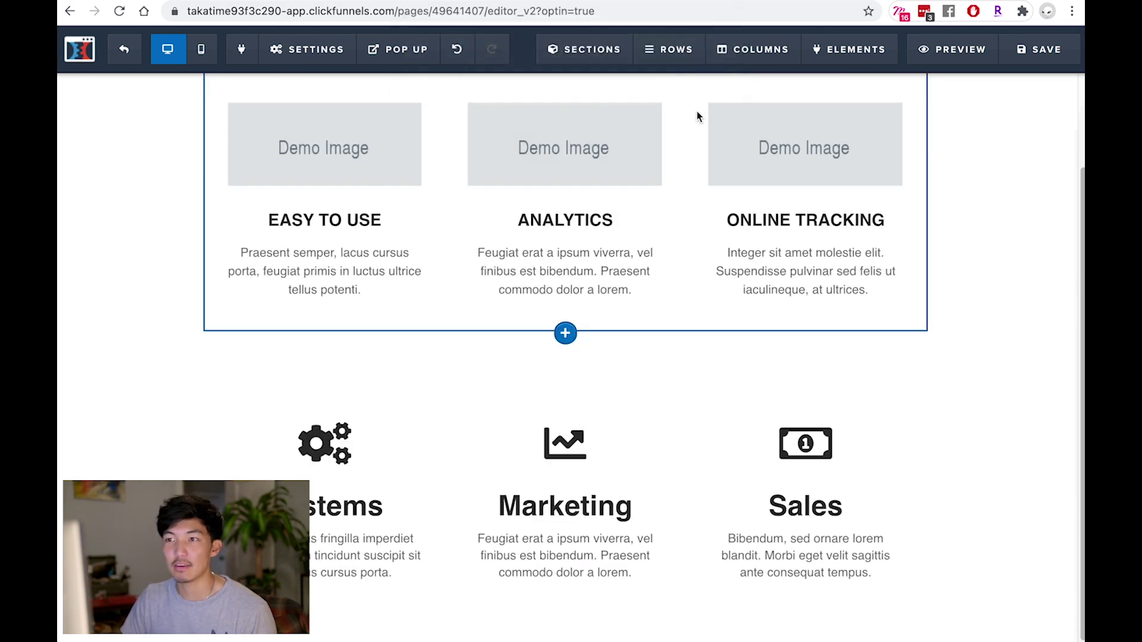
{"action": "scroll", "coordinate": [869, 370], "scroll_direction": "up", "scroll_amount": 2}
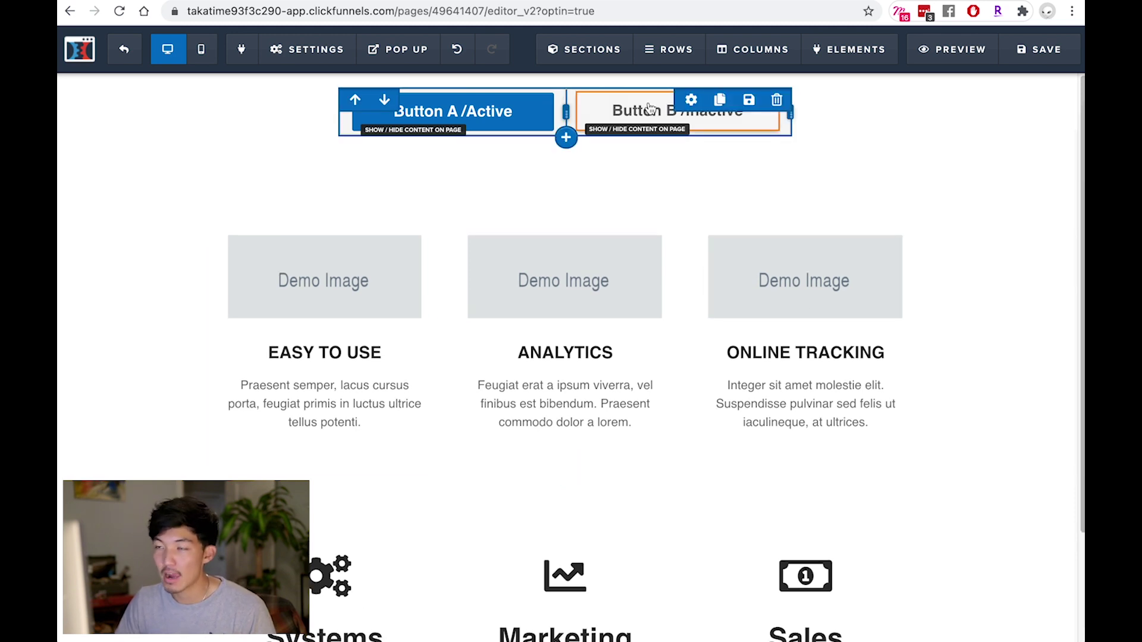
- Unhide the Button A /Inactive copy from the page elements list
{"action": "mouse_move", "coordinate": [824, 48]}
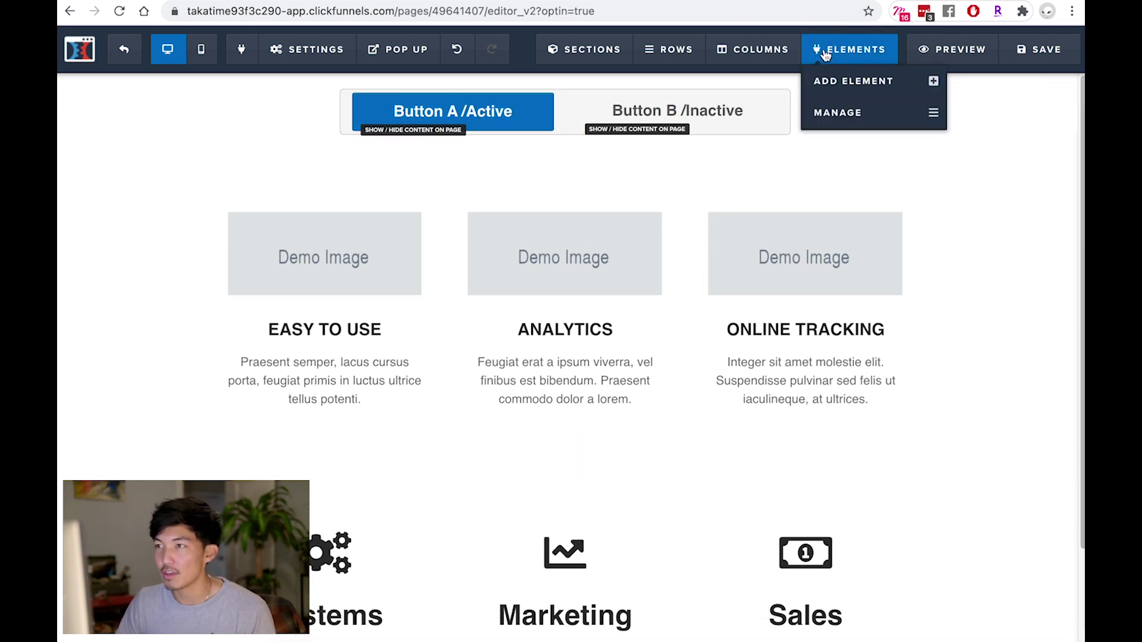
{"action": "left_click", "coordinate": [857, 119]}
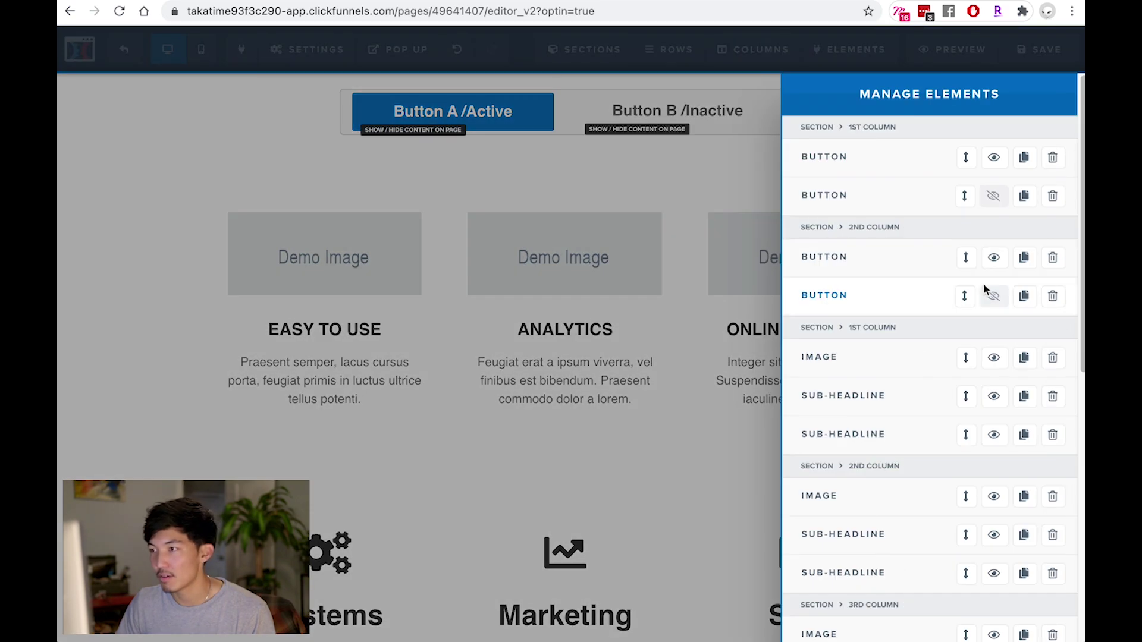
{"action": "left_click", "coordinate": [993, 198]}
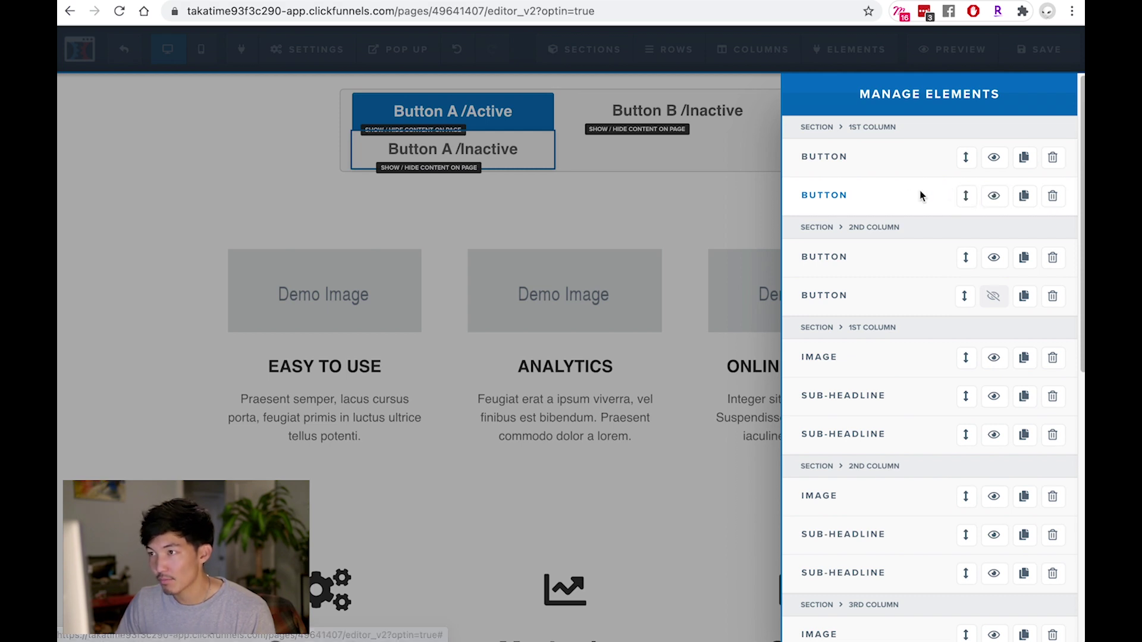
{"action": "left_click", "coordinate": [684, 179]}
- Rename its CSS title from 'button' to 'Button A /Inactive' and apply the update
{"action": "left_click", "coordinate": [487, 149]}
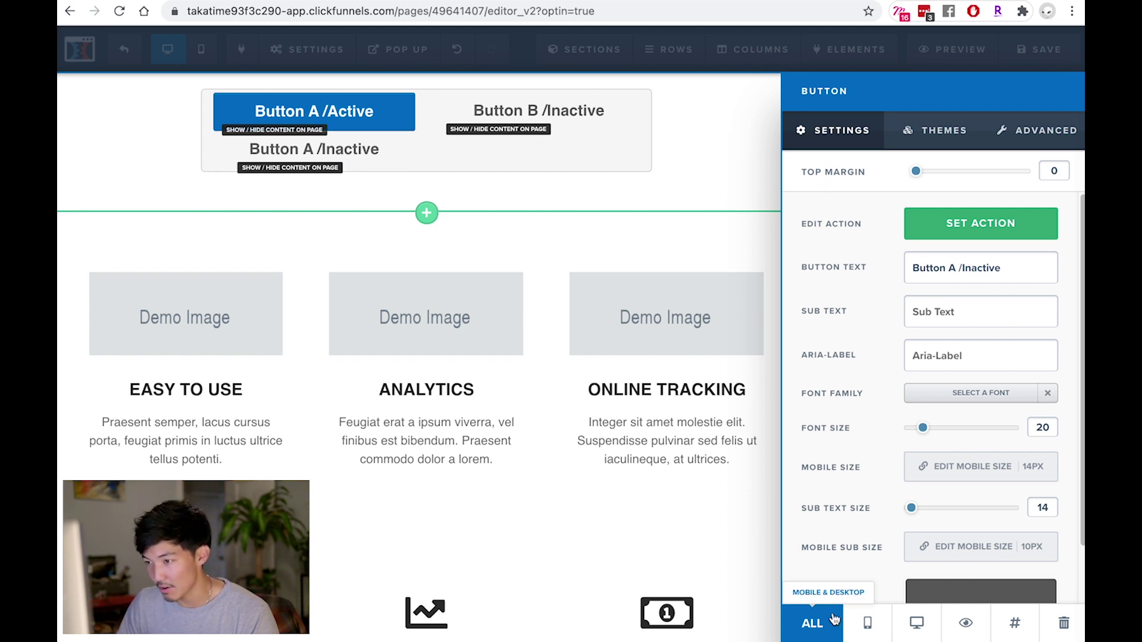
{"action": "left_click", "coordinate": [1015, 625]}
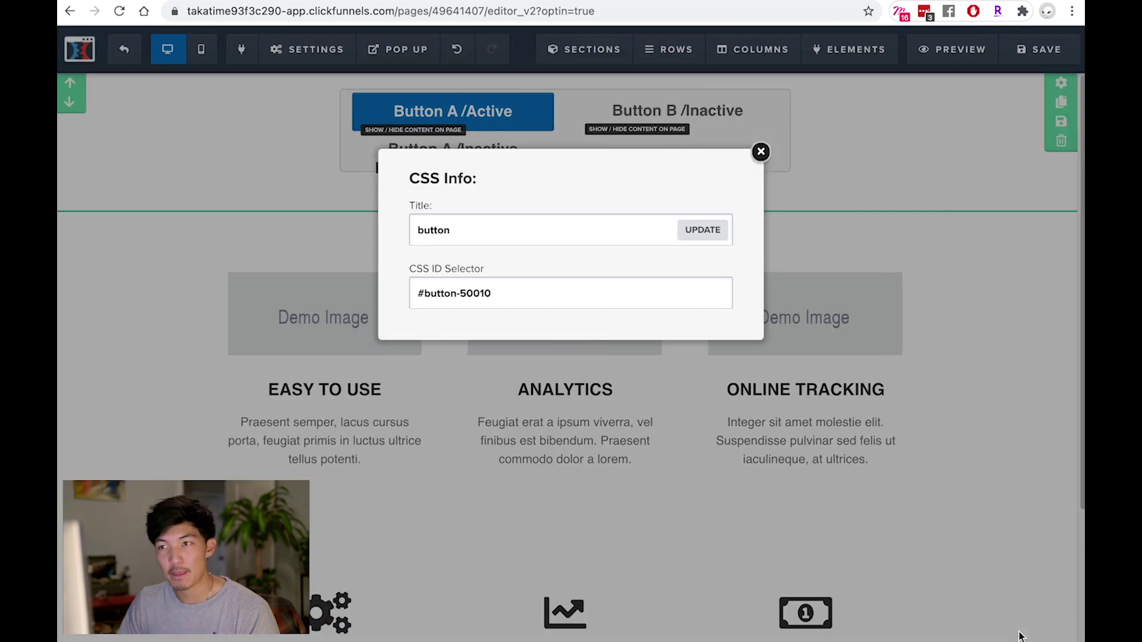
{"action": "key", "text": "super+a"}
{"action": "type", "text": "Button A /Inactive"}
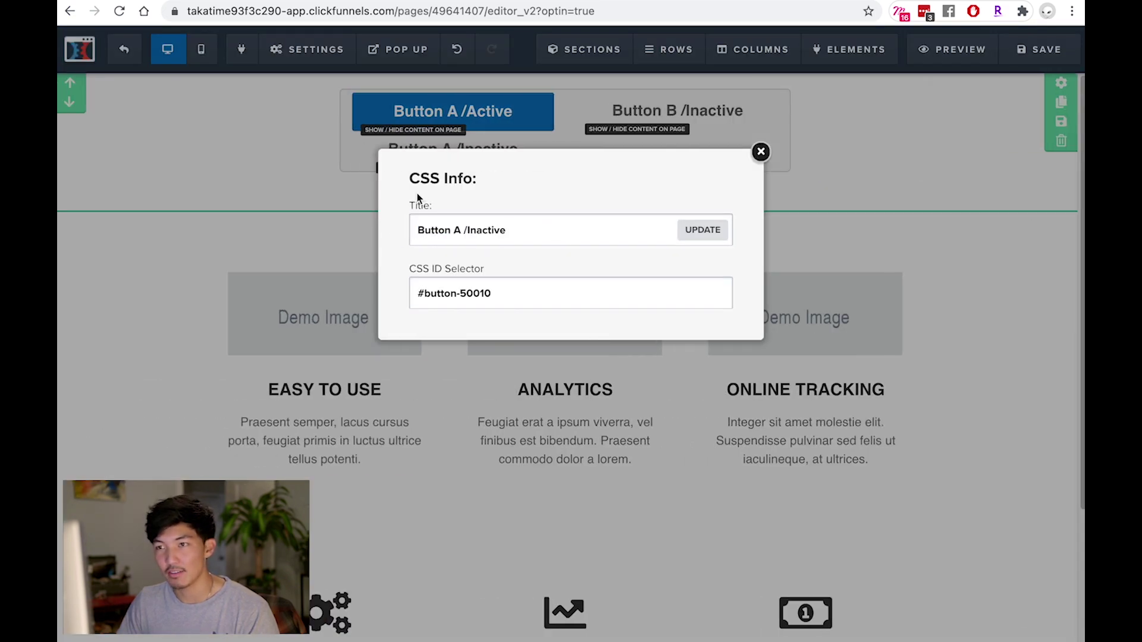
{"action": "left_click", "coordinate": [703, 230]}
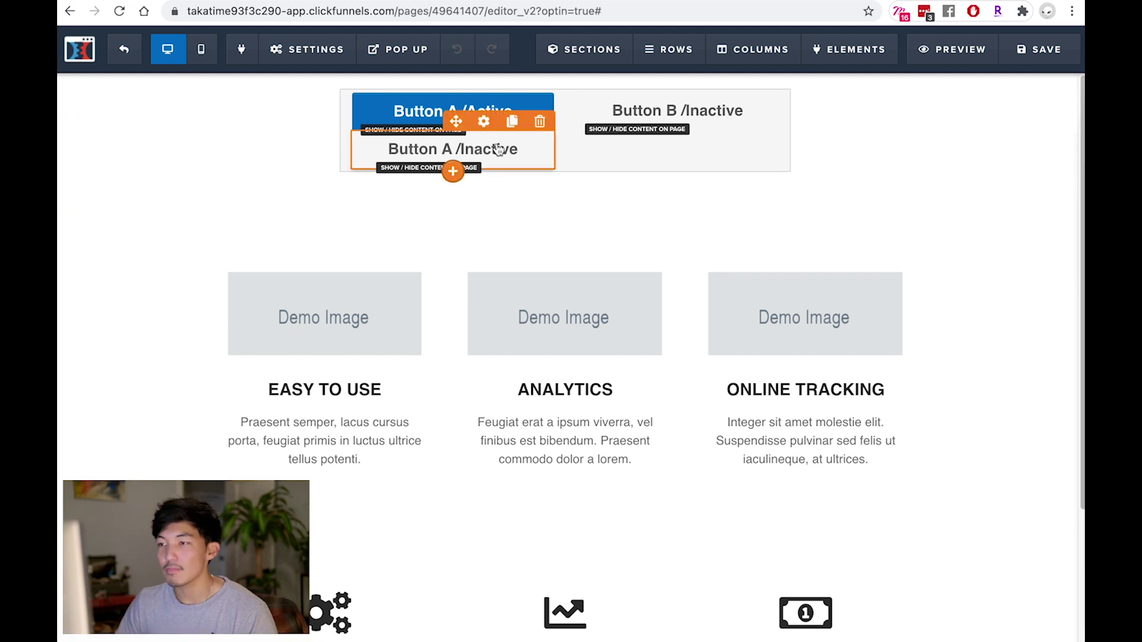
- In Button A /Inactive's Show/Hide action, review Show These, then scroll Hide These to the second ROW: 3 Column
{"action": "left_click", "coordinate": [503, 163]}
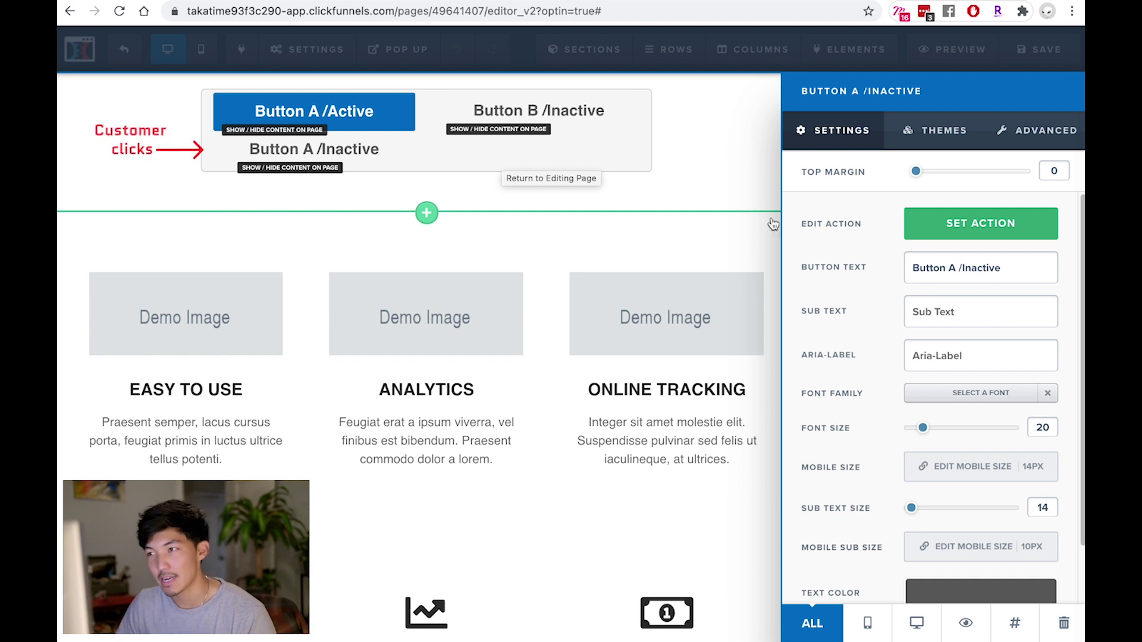
{"action": "left_click", "coordinate": [922, 224]}
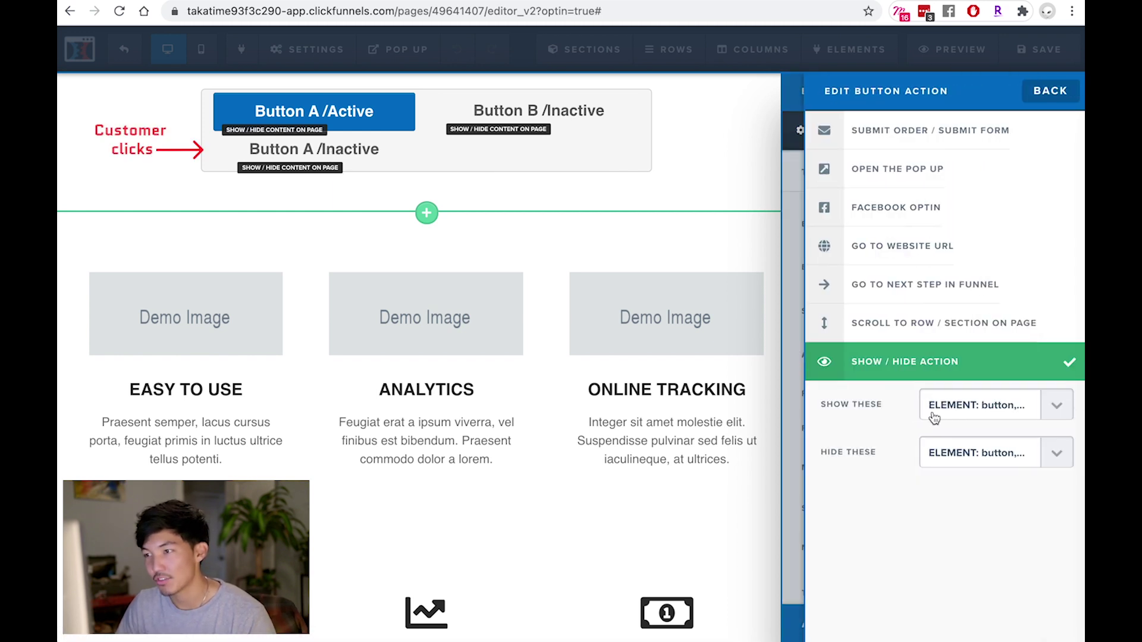
{"action": "left_click", "coordinate": [938, 416]}
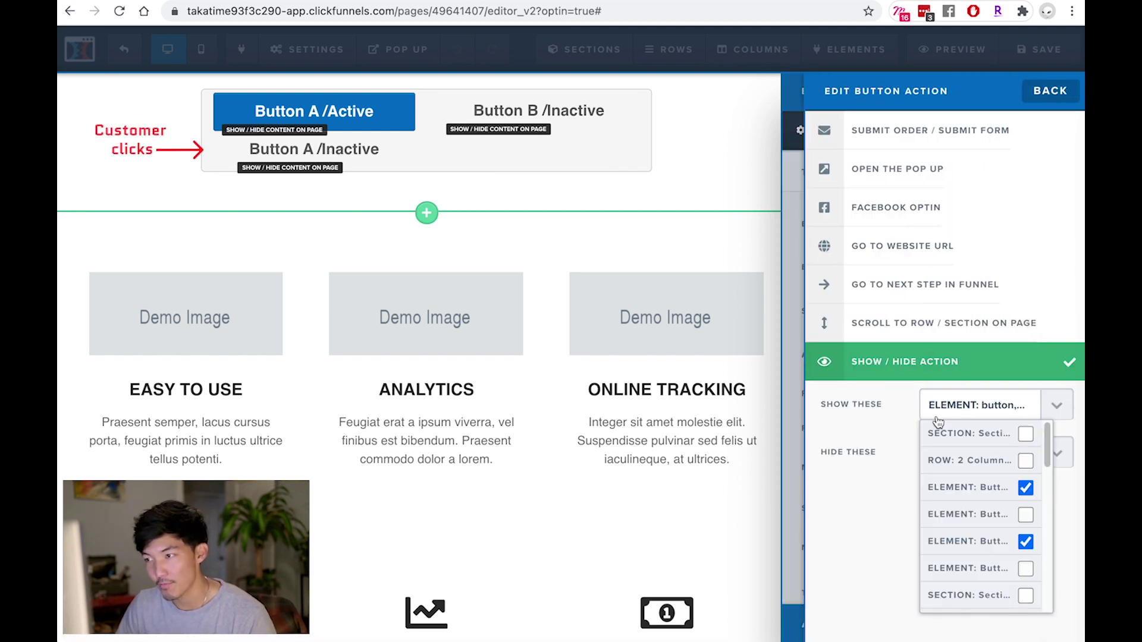
{"action": "scroll", "coordinate": [968, 583], "scroll_direction": "down", "scroll_amount": 1}
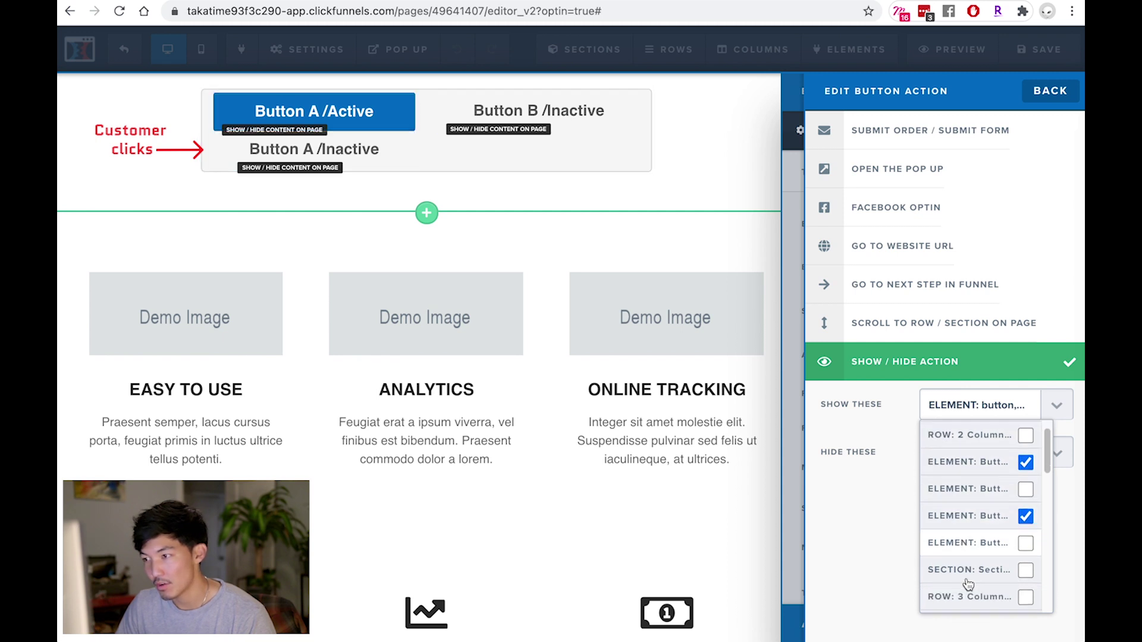
{"action": "scroll", "coordinate": [965, 583], "scroll_direction": "down", "scroll_amount": 1}
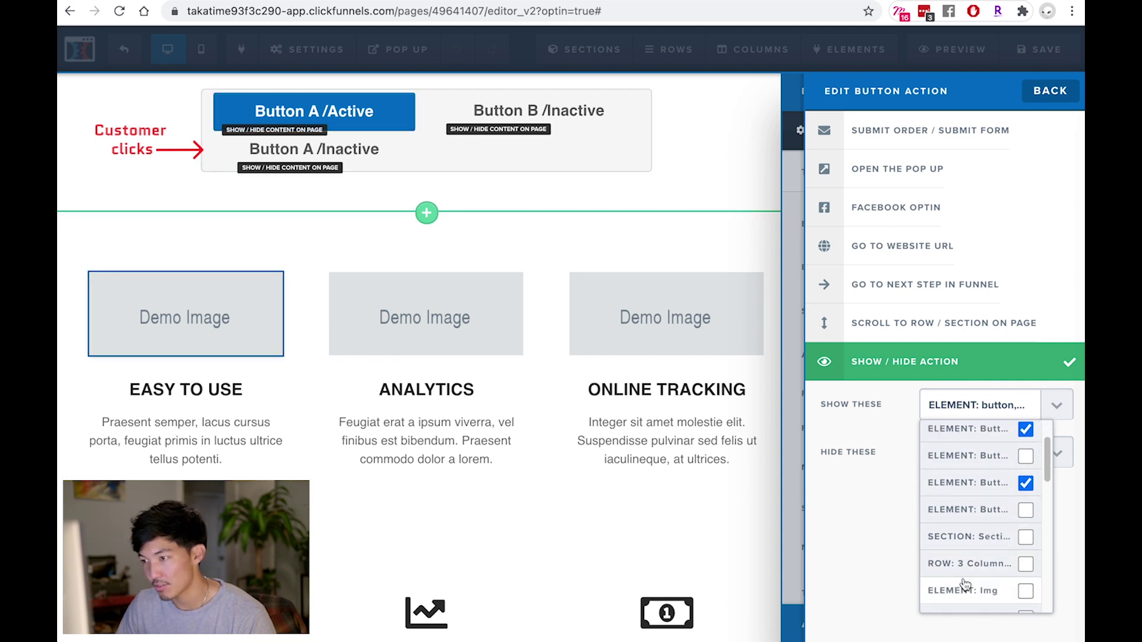
{"action": "left_click", "coordinate": [903, 523]}
{"action": "left_click", "coordinate": [985, 470]}
{"action": "scroll", "coordinate": [949, 571], "scroll_direction": "down", "scroll_amount": 3}
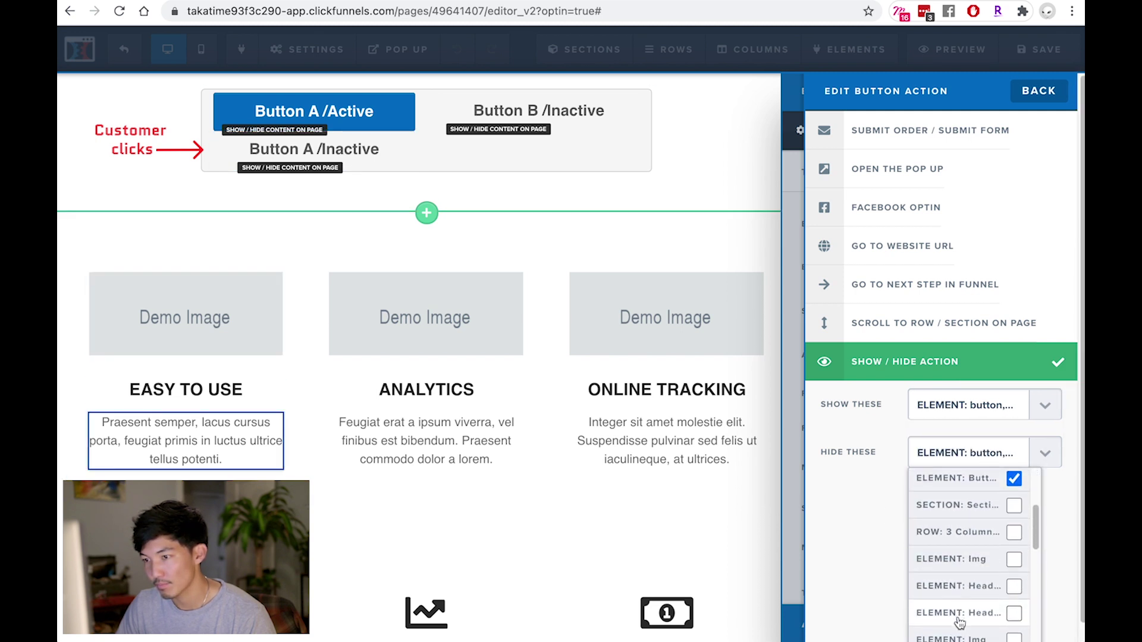
{"action": "scroll", "coordinate": [960, 622], "scroll_direction": "down", "scroll_amount": 2}
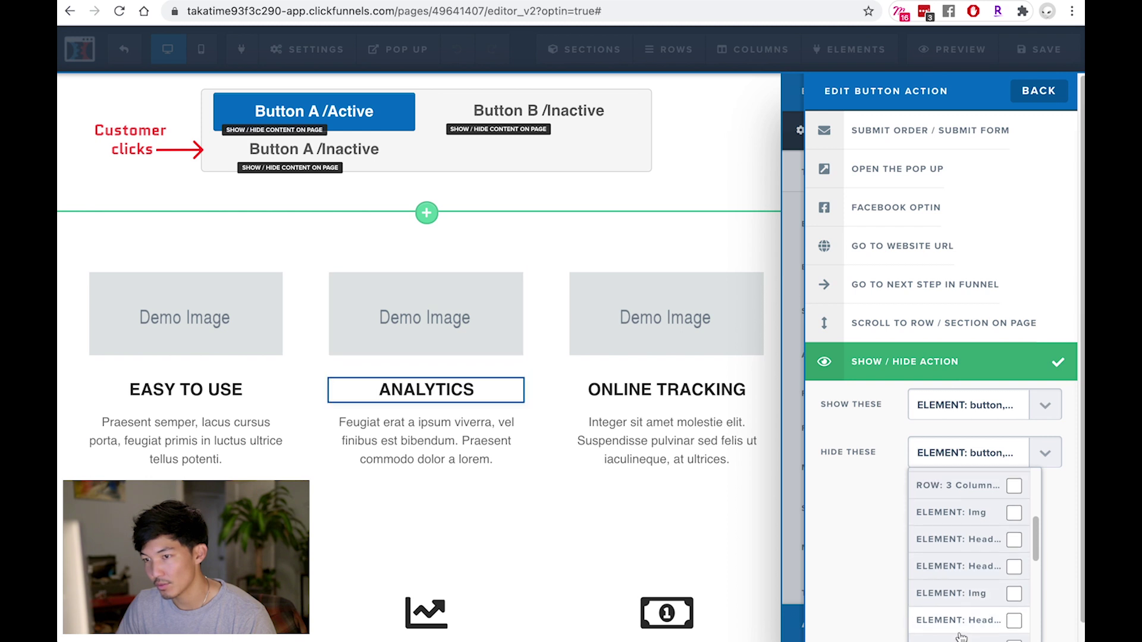
{"action": "scroll", "coordinate": [962, 630], "scroll_direction": "down", "scroll_amount": 4}
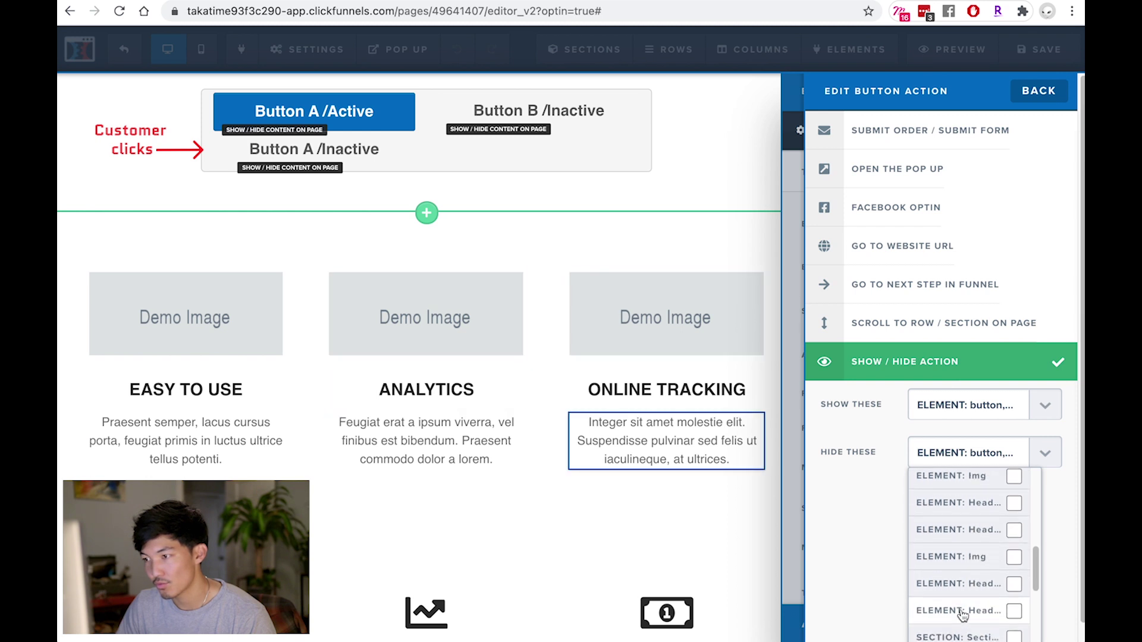
{"action": "scroll", "coordinate": [962, 615], "scroll_direction": "down", "scroll_amount": 3}
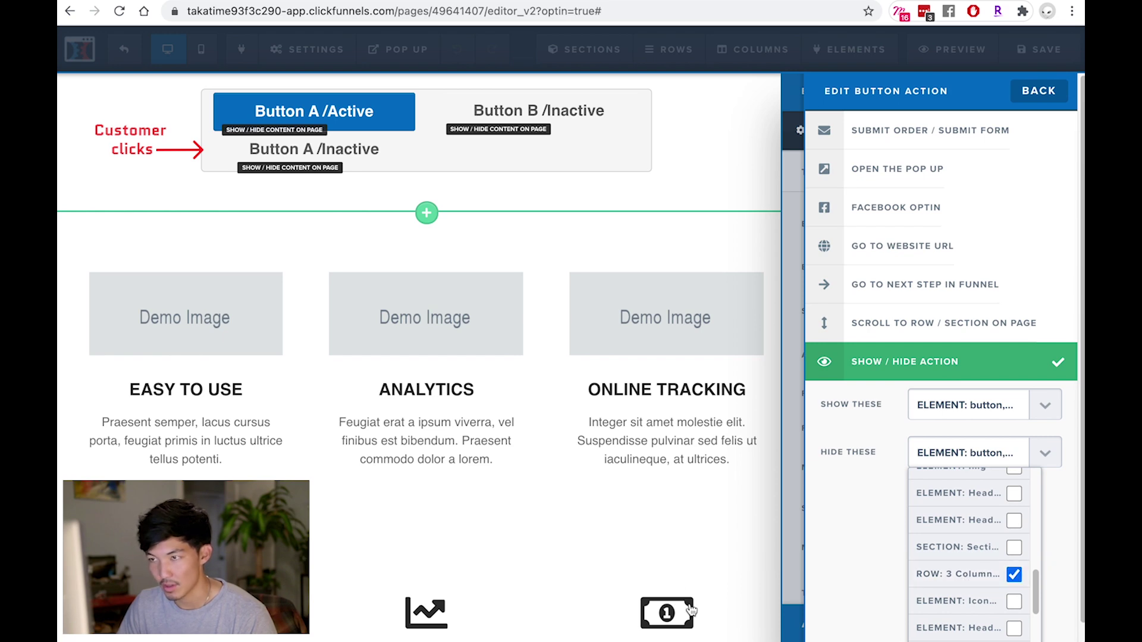
- Close Button A's settings and give Button B a Show/Hide action showing ROW: 3 Column
{"action": "left_click", "coordinate": [796, 439]}
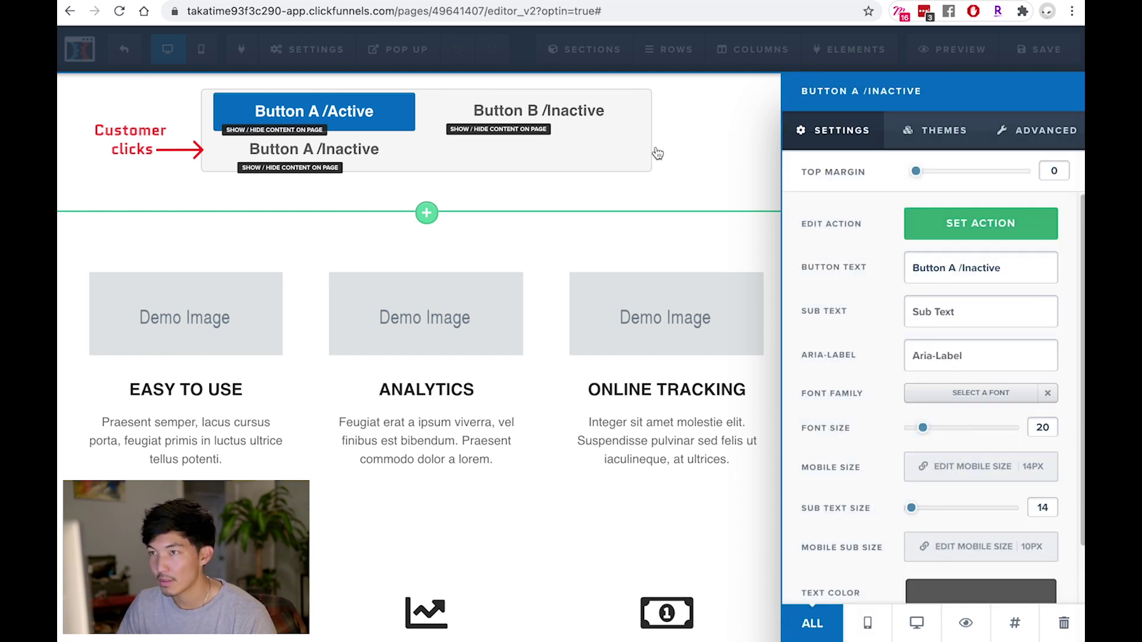
{"action": "left_click", "coordinate": [601, 123]}
{"action": "left_click", "coordinate": [707, 104]}
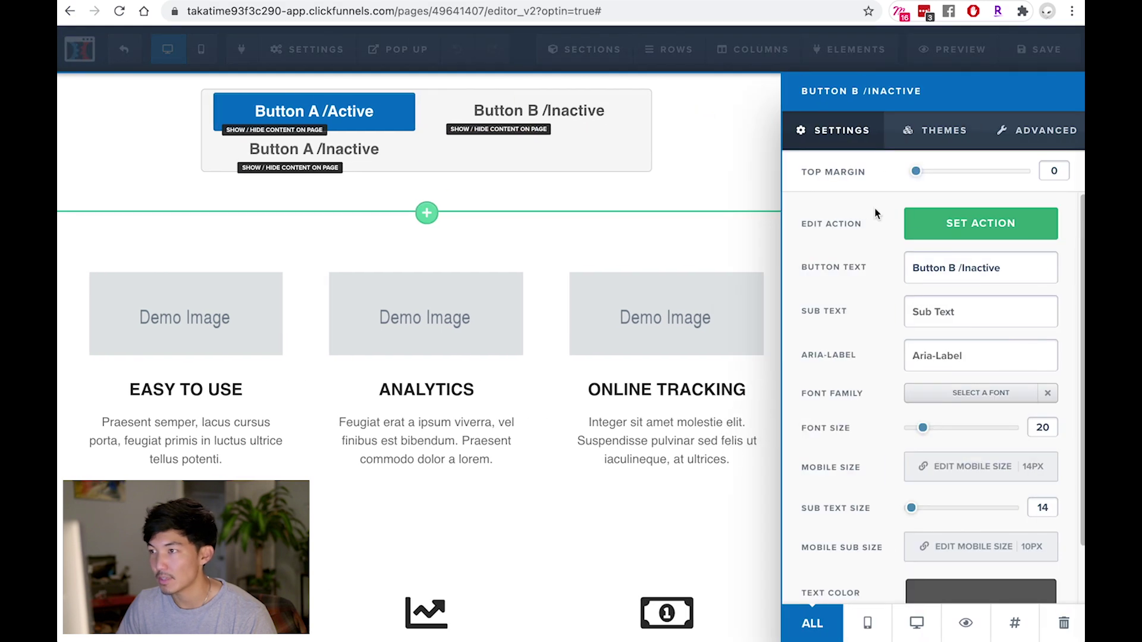
{"action": "left_click", "coordinate": [921, 225]}
{"action": "left_click", "coordinate": [1025, 414]}
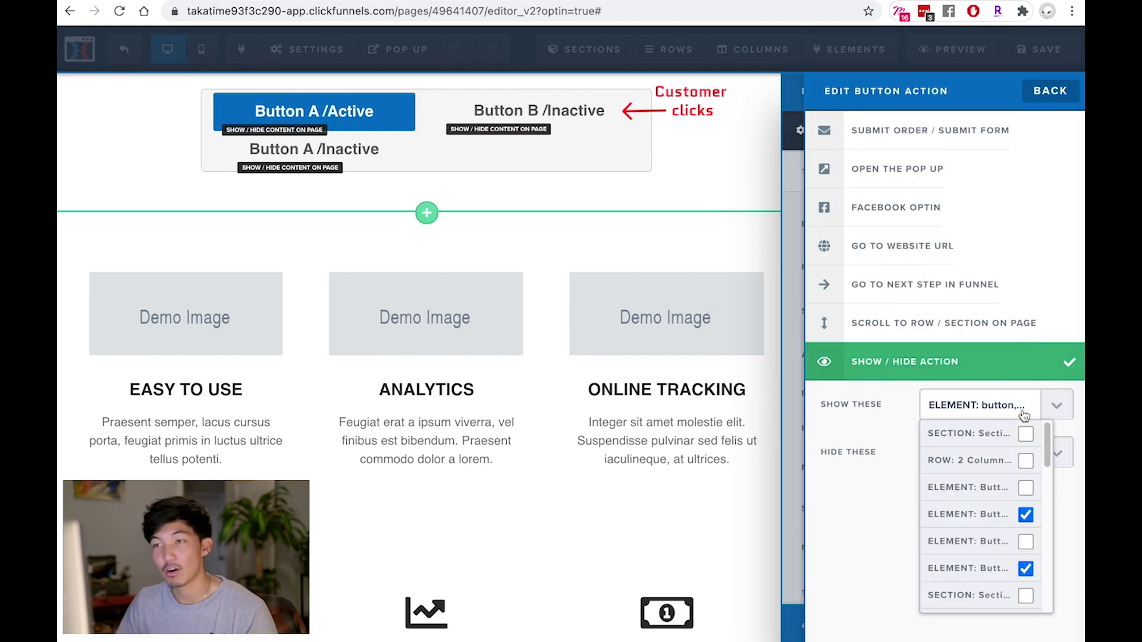
{"action": "scroll", "coordinate": [1023, 500], "scroll_direction": "down", "scroll_amount": 10}
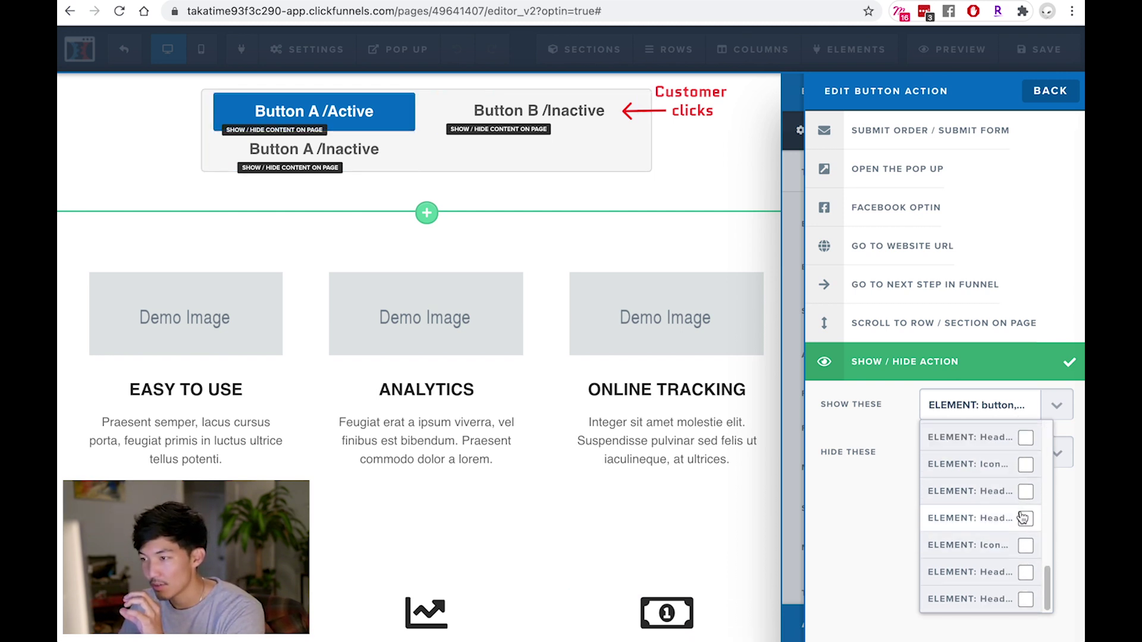
{"action": "scroll", "coordinate": [975, 523], "scroll_direction": "up", "scroll_amount": 3}
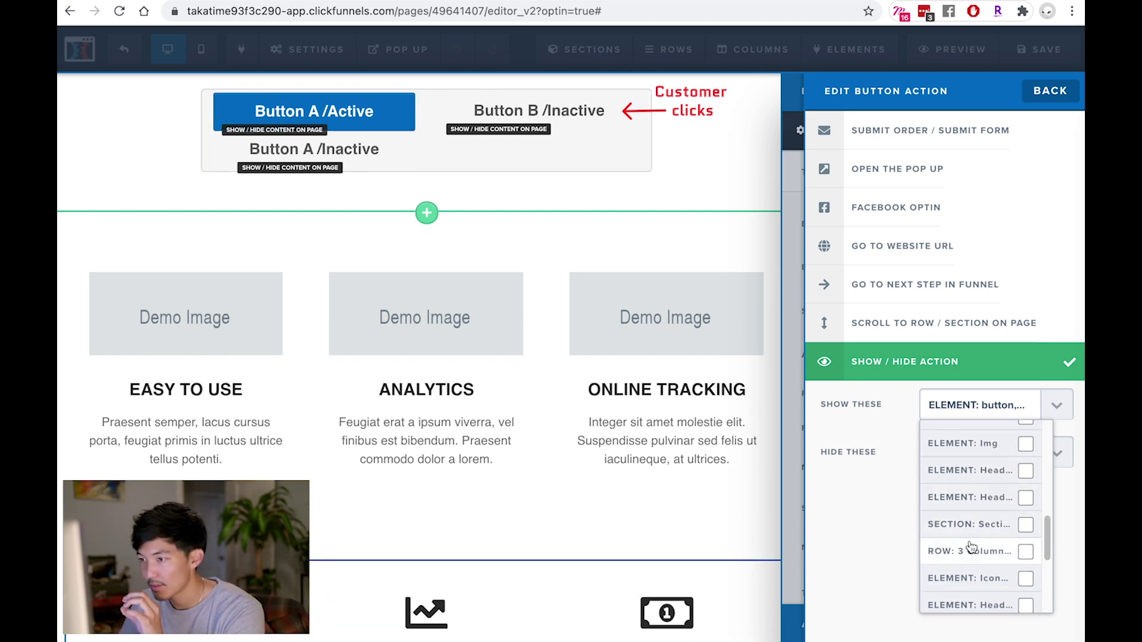
{"action": "left_click", "coordinate": [1025, 552]}
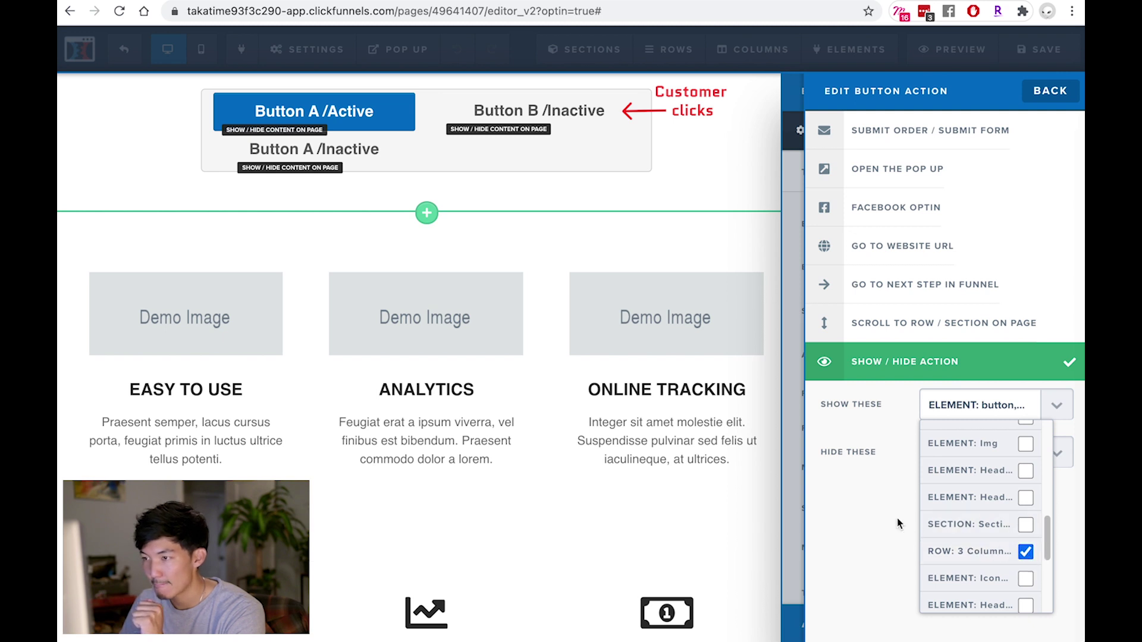
{"action": "left_click", "coordinate": [898, 523]}
- Mark the other ROW: 3 Column in Button B's Hide These list and finish the action
{"action": "left_click", "coordinate": [955, 457]}
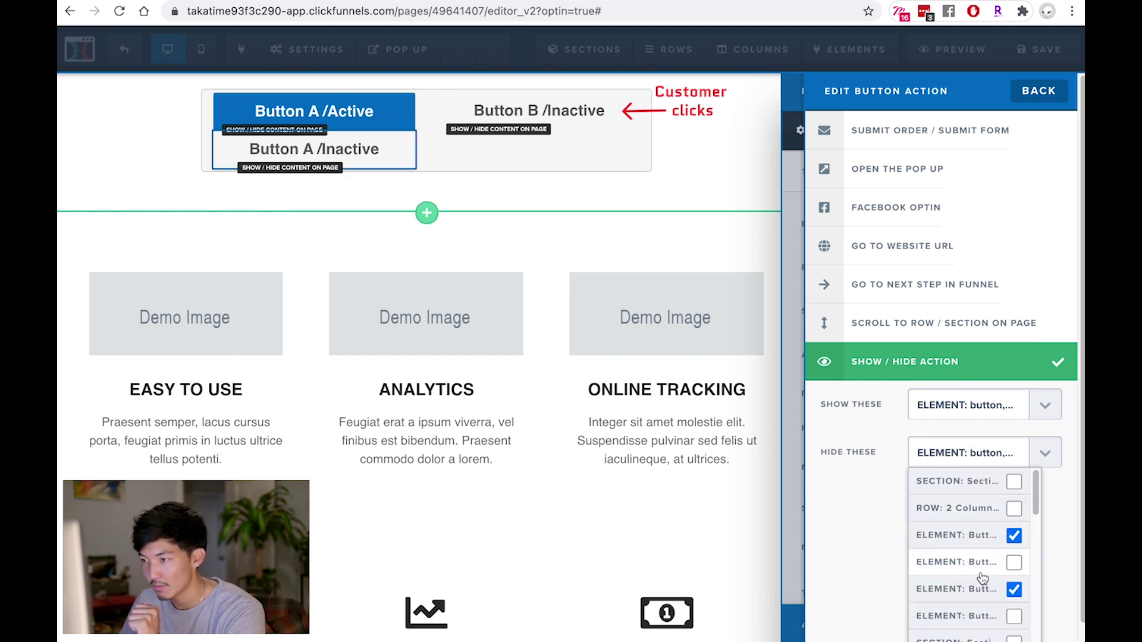
{"action": "scroll", "coordinate": [980, 580], "scroll_direction": "down", "scroll_amount": 2}
{"action": "left_click", "coordinate": [1015, 613]}
{"action": "left_click", "coordinate": [1036, 94]}
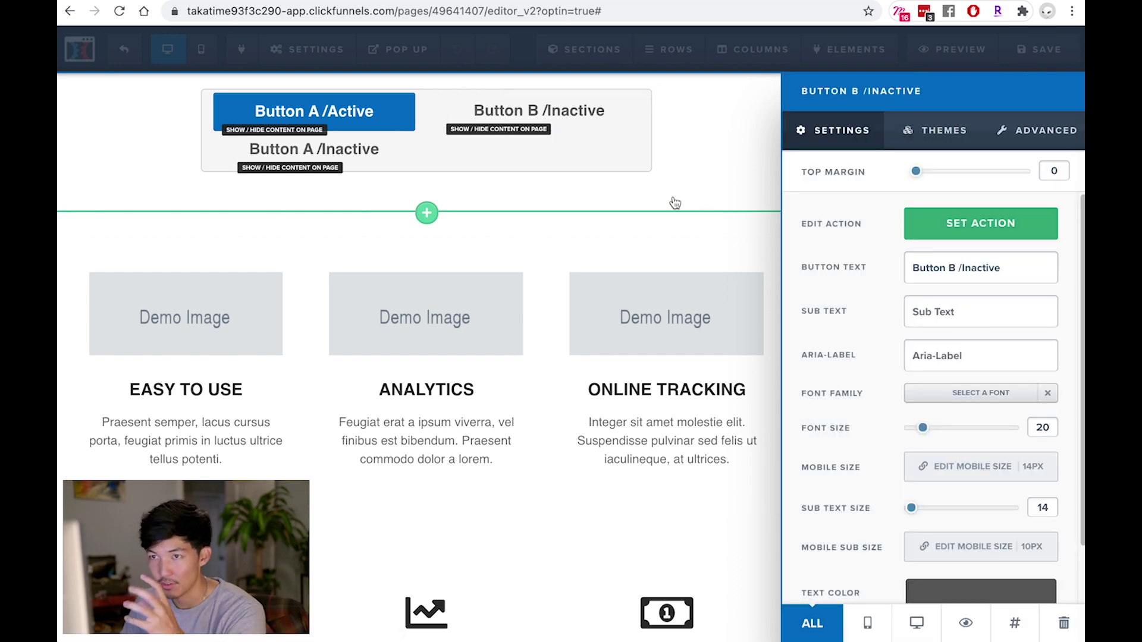
- Close Button B's settings and hide the Button A /Inactive copy on the page
{"action": "left_click", "coordinate": [332, 166]}
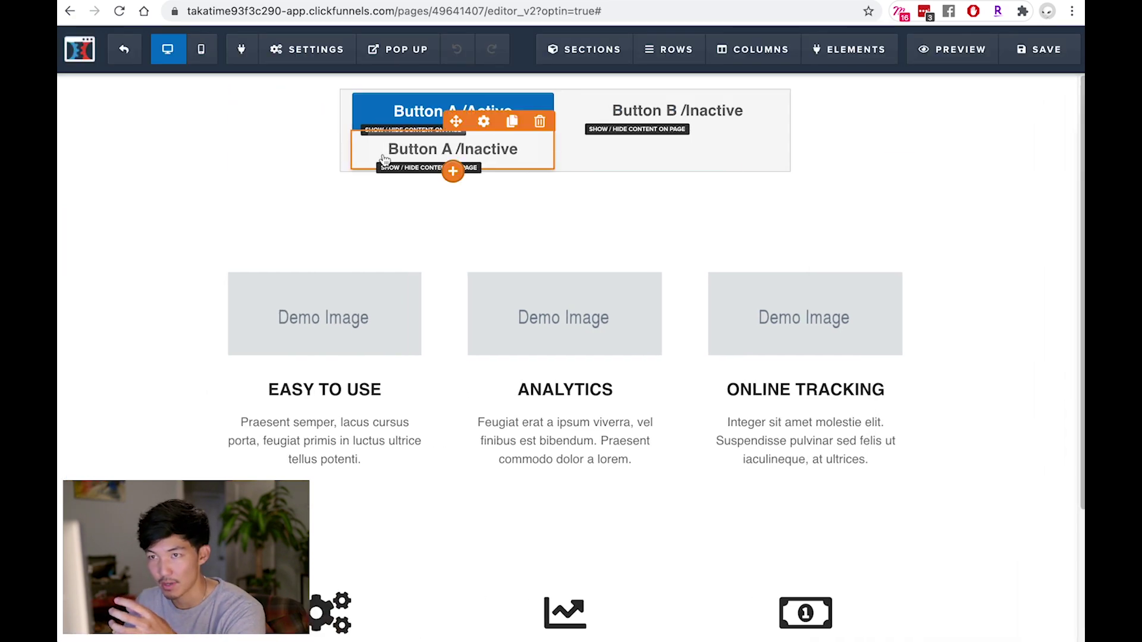
{"action": "left_click", "coordinate": [497, 125]}
{"action": "left_click", "coordinate": [959, 629]}
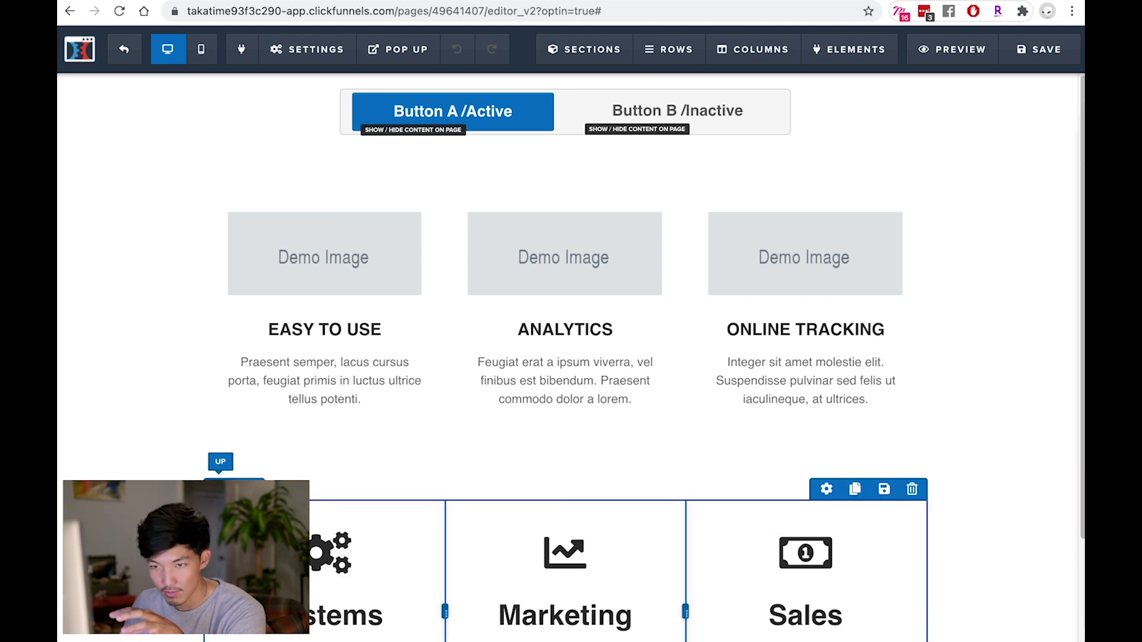
- Hide the Systems, Marketing, Sales row by default
{"action": "scroll", "coordinate": [965, 288], "scroll_direction": "down", "scroll_amount": 3}
{"action": "scroll", "coordinate": [965, 287], "scroll_direction": "up", "scroll_amount": 1}
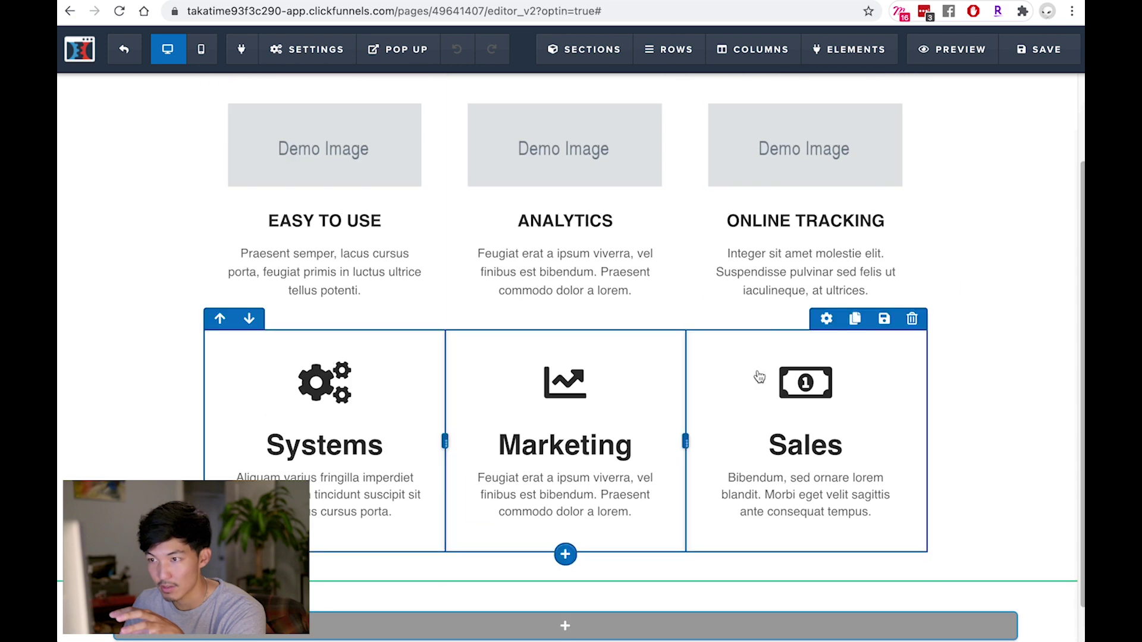
{"action": "scroll", "coordinate": [919, 395], "scroll_direction": "up", "scroll_amount": 1}
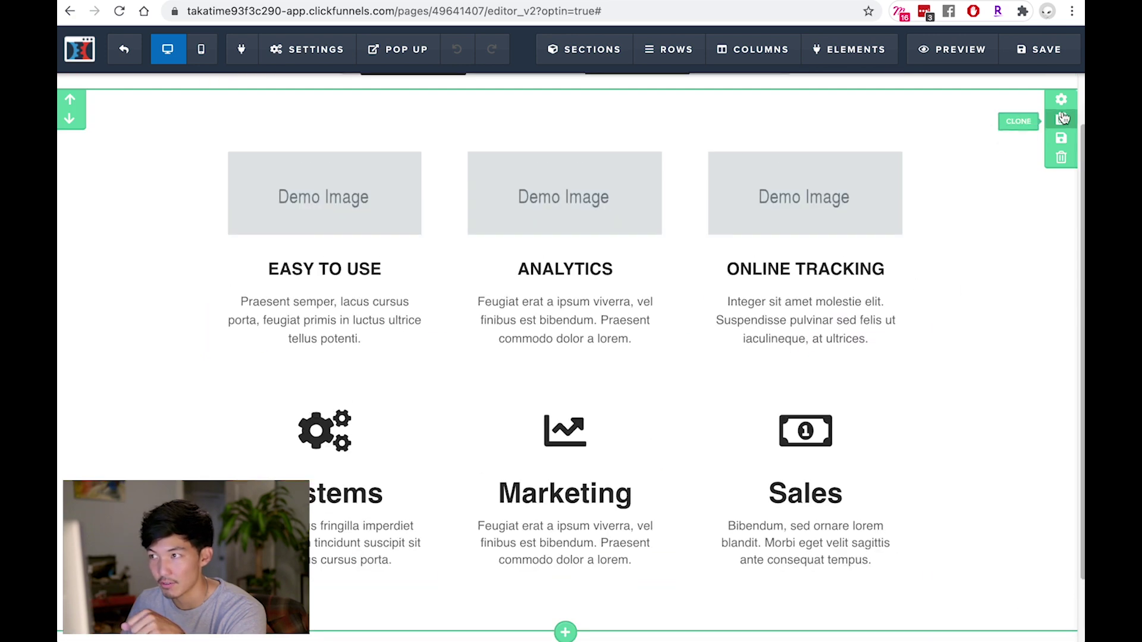
{"action": "left_click", "coordinate": [826, 368]}
{"action": "left_click", "coordinate": [976, 623]}
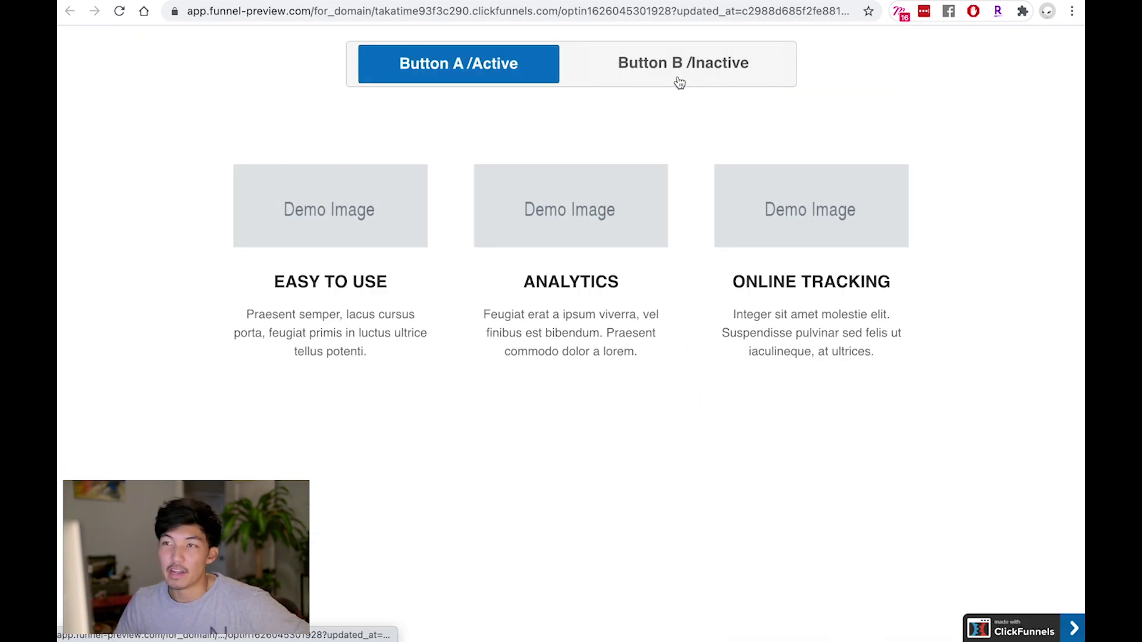
- Toggle between Button B and Button A in the preview, and check the preview's web address
{"action": "left_click", "coordinate": [629, 77]}
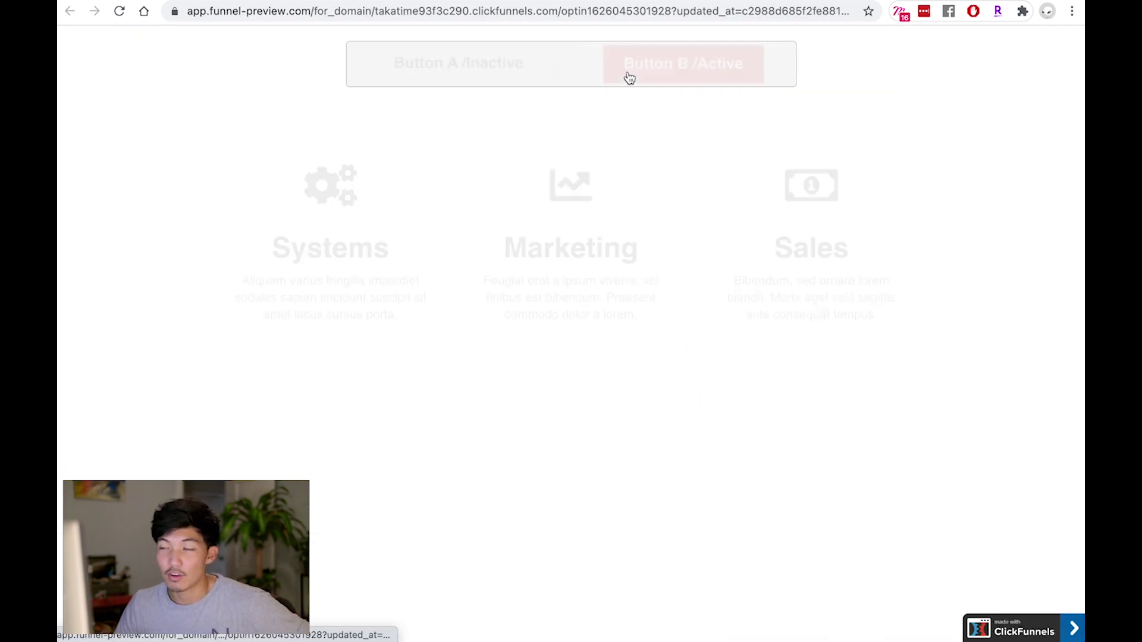
{"action": "left_click", "coordinate": [498, 79]}
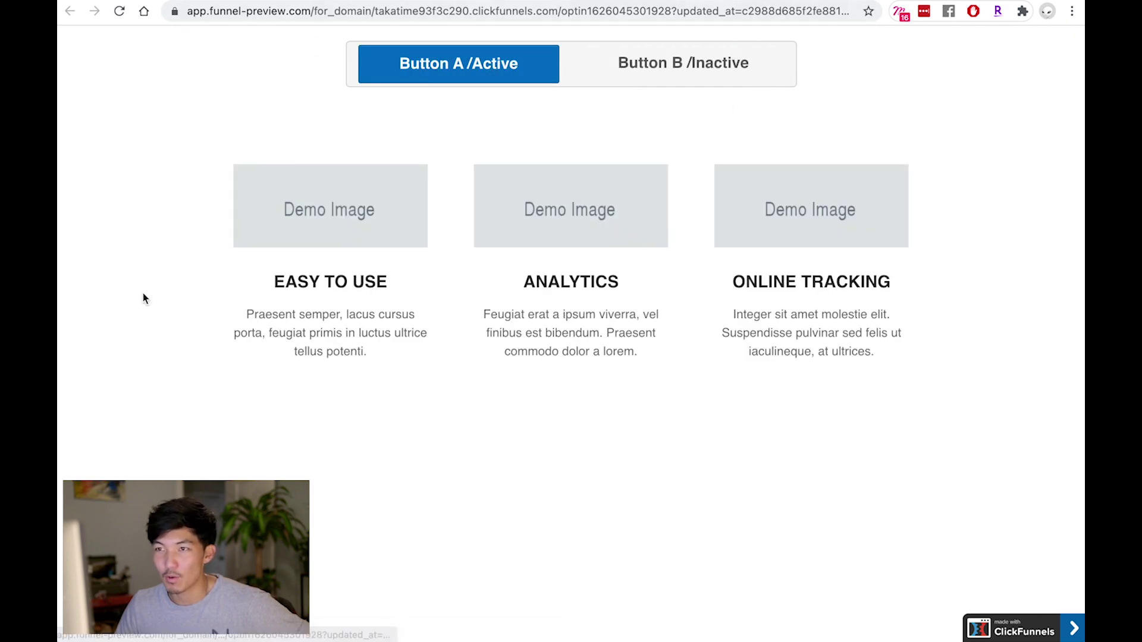
{"action": "left_click", "coordinate": [714, 68]}
{"action": "left_click", "coordinate": [459, 68]}
{"action": "left_click", "coordinate": [804, 10]}
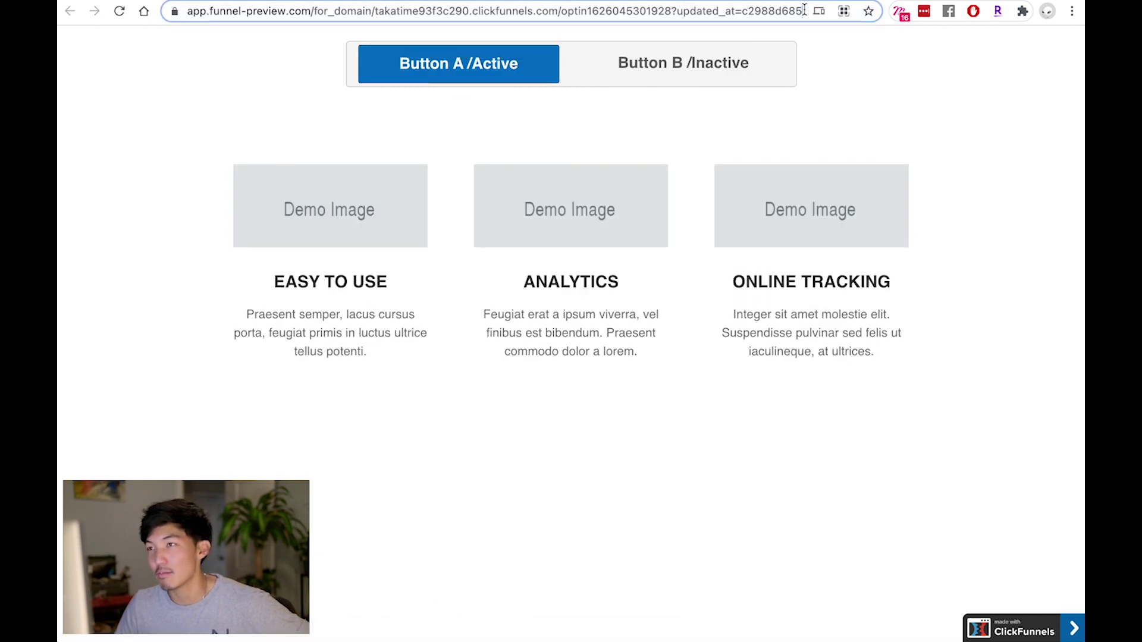
{"action": "left_click", "coordinate": [901, 121]}
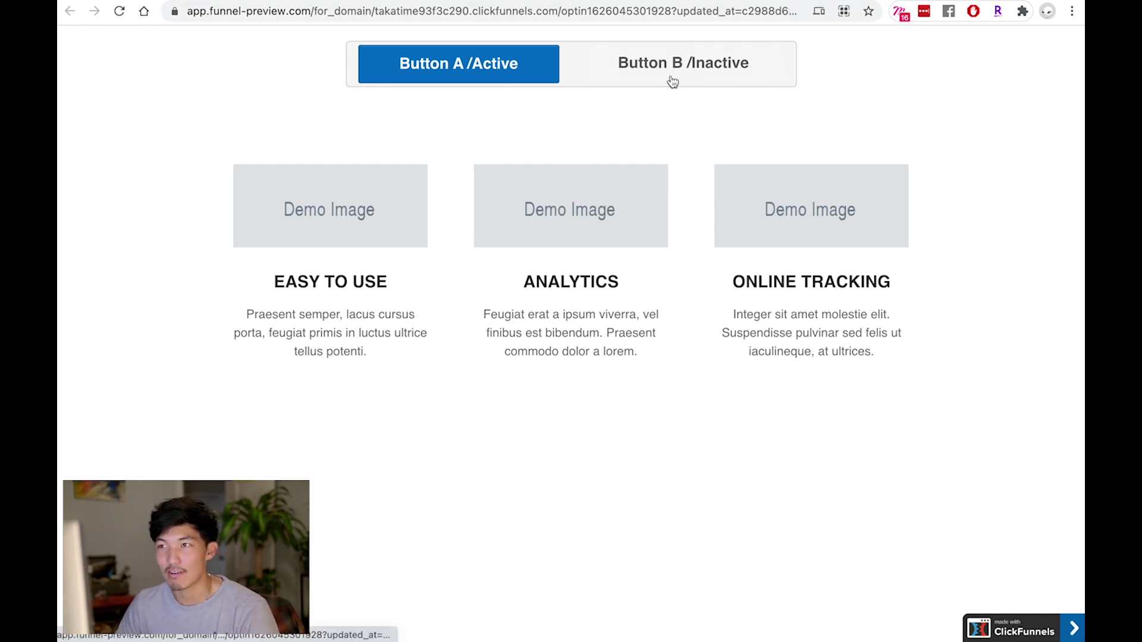
- Switch repeatedly between the two feature rows, ending with Button B's Systems, Marketing, Sales row shown
{"action": "left_click", "coordinate": [648, 75]}
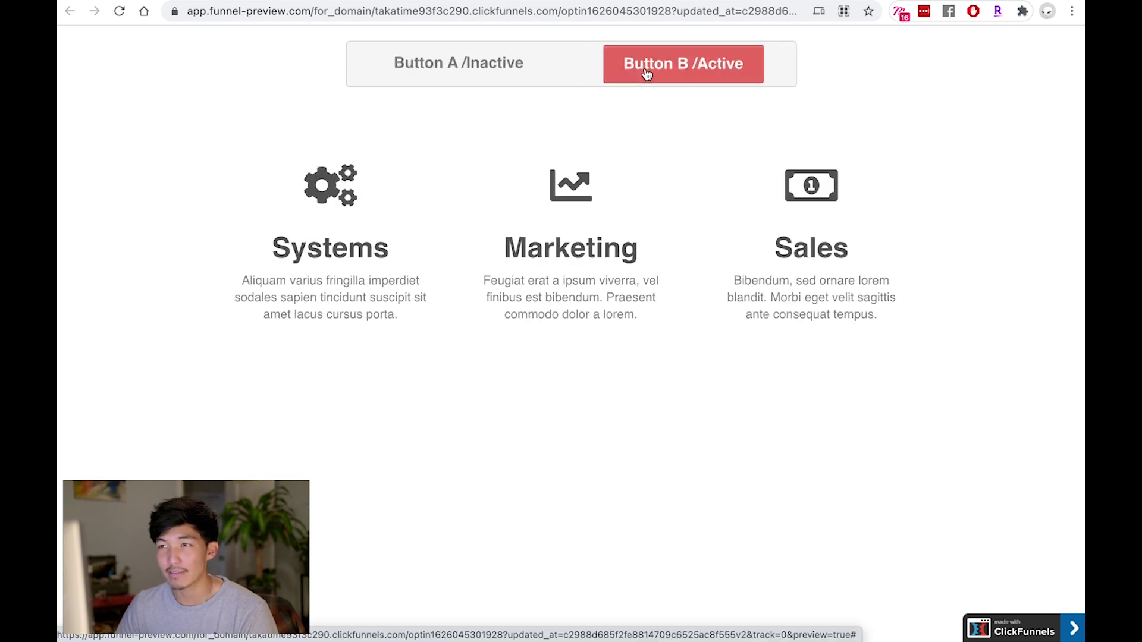
{"action": "left_click", "coordinate": [520, 70]}
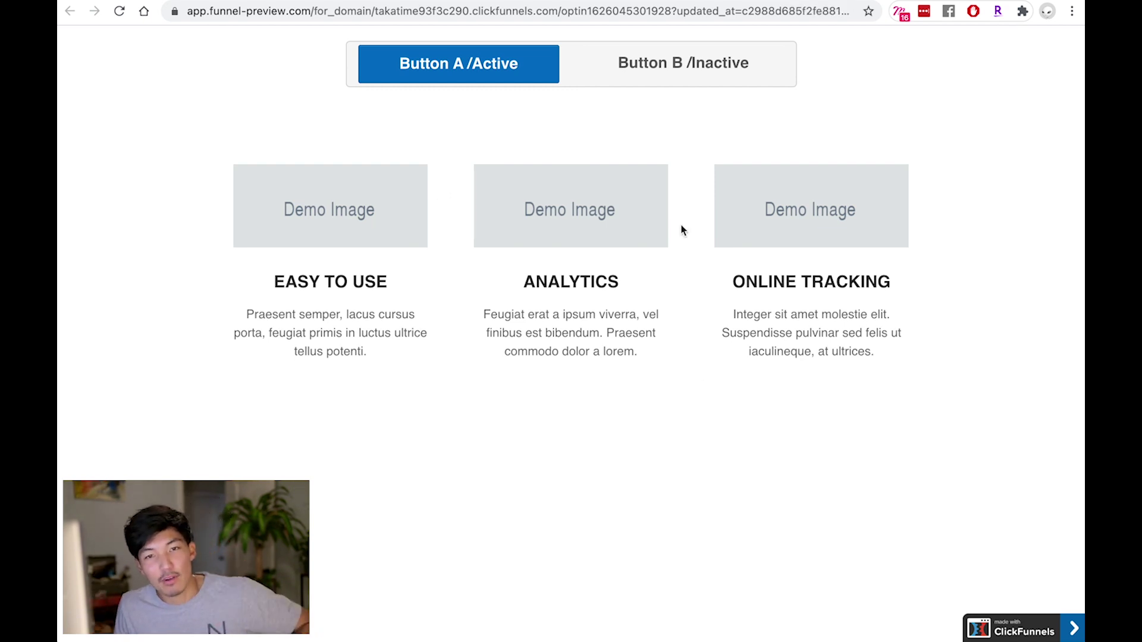
{"action": "left_click", "coordinate": [684, 66]}
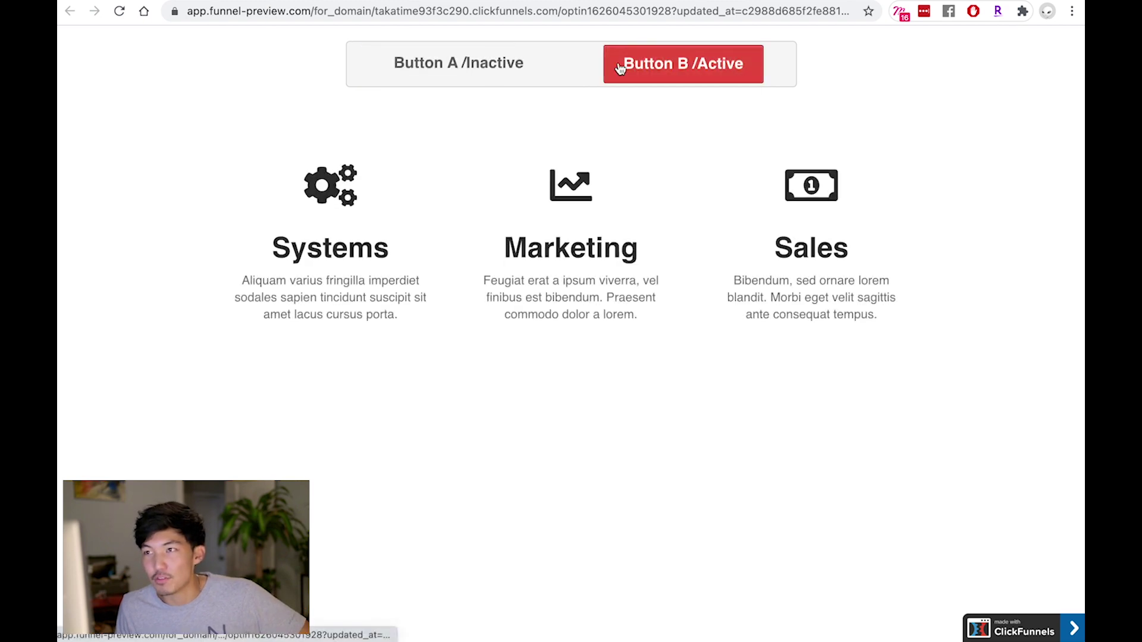
{"action": "left_click", "coordinate": [484, 71]}
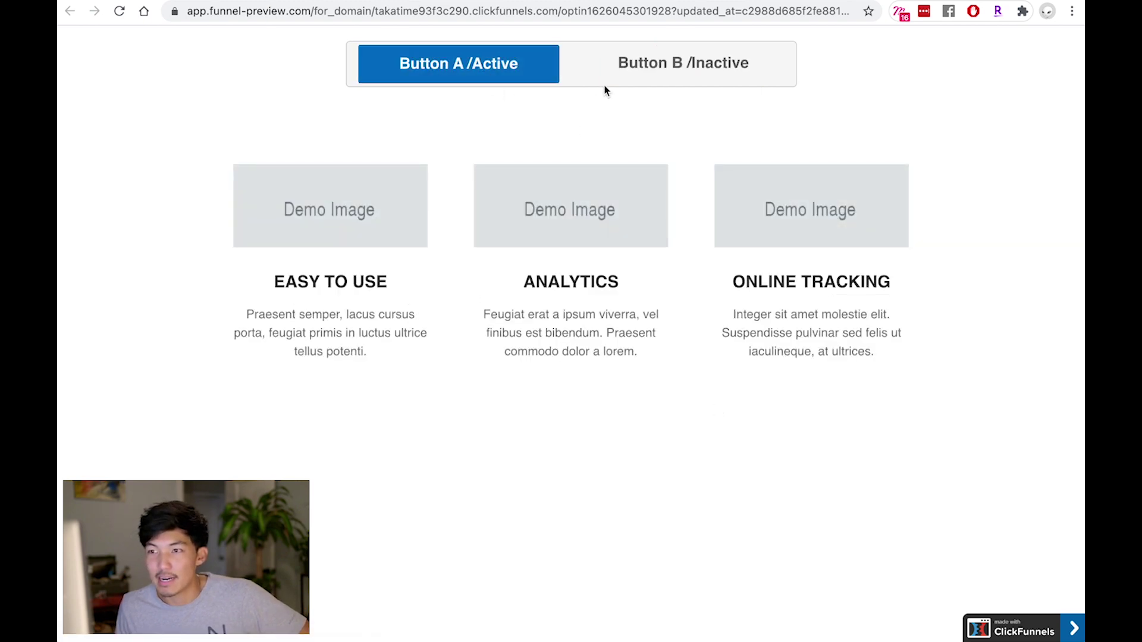
{"action": "left_click", "coordinate": [754, 77]}
{"action": "left_click", "coordinate": [447, 55]}
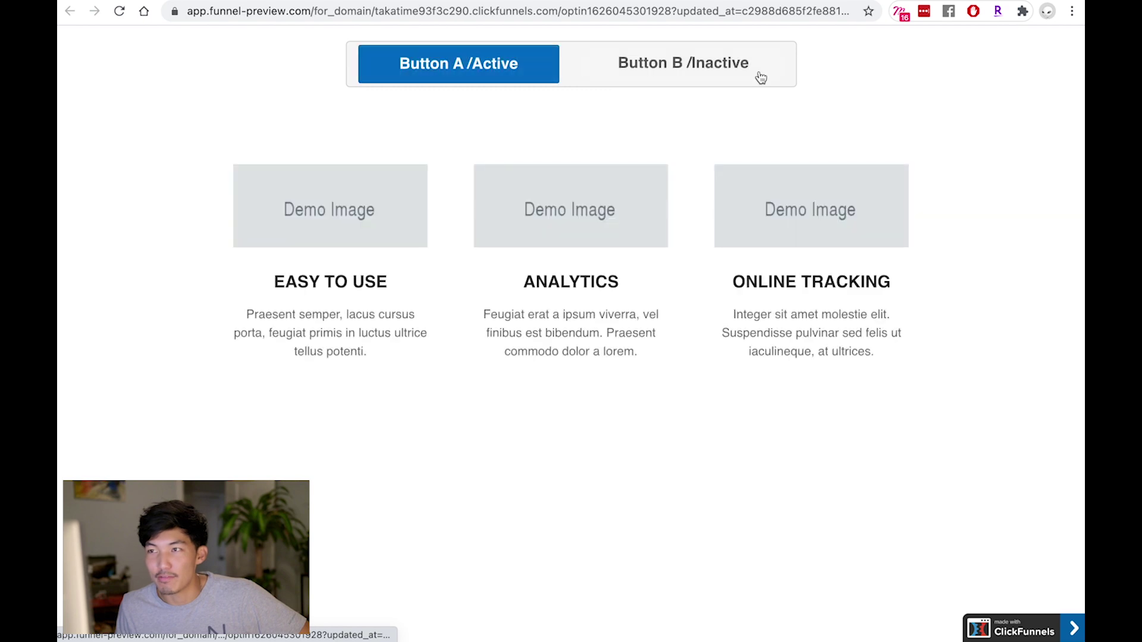
{"action": "left_click", "coordinate": [755, 72]}
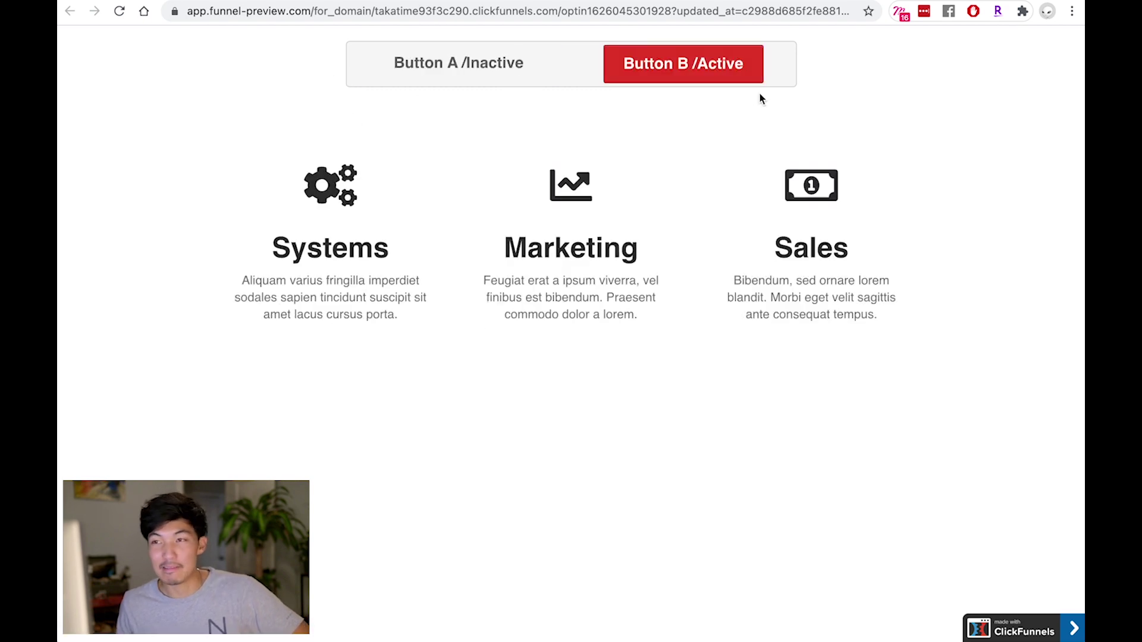